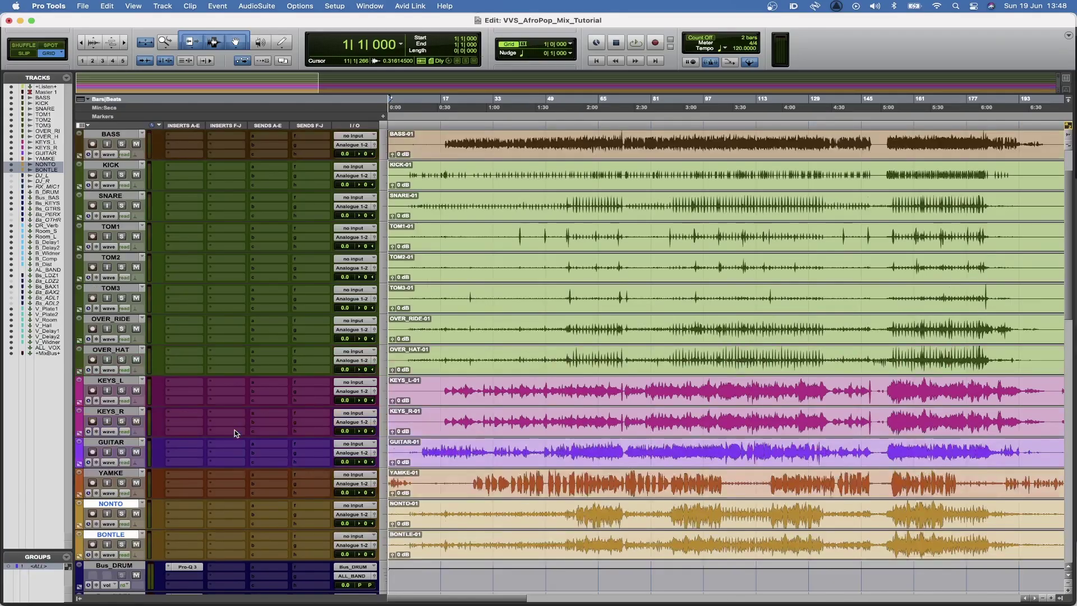
Move the YAMKE, NONTO and BONTLE vocal tracks below ALL_BAND, just above Bus_LDZ1
scroll(235, 430, up, 2)
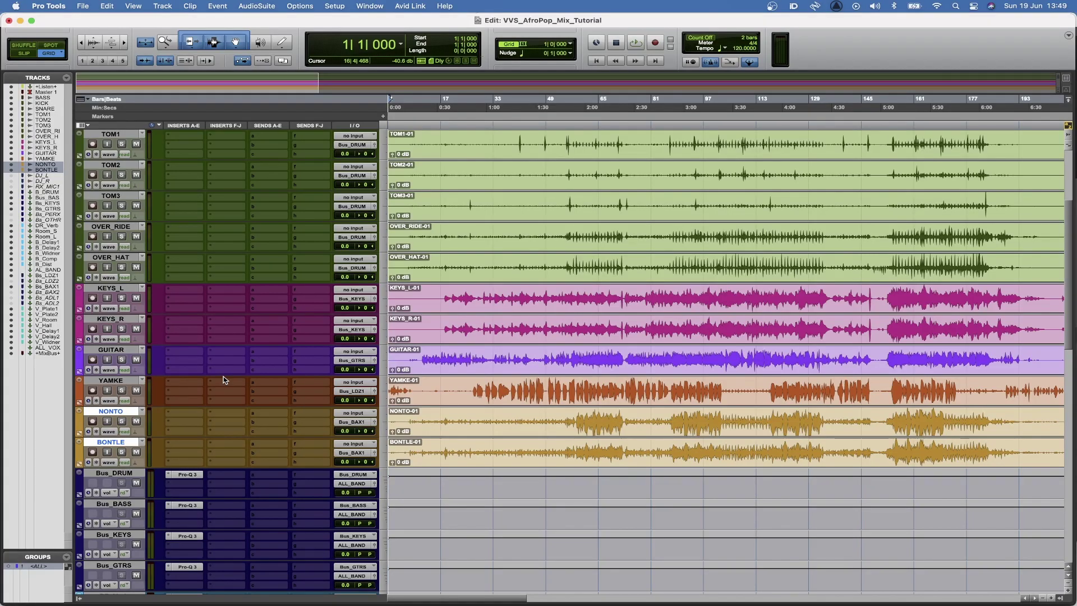
shift+click(114, 382)
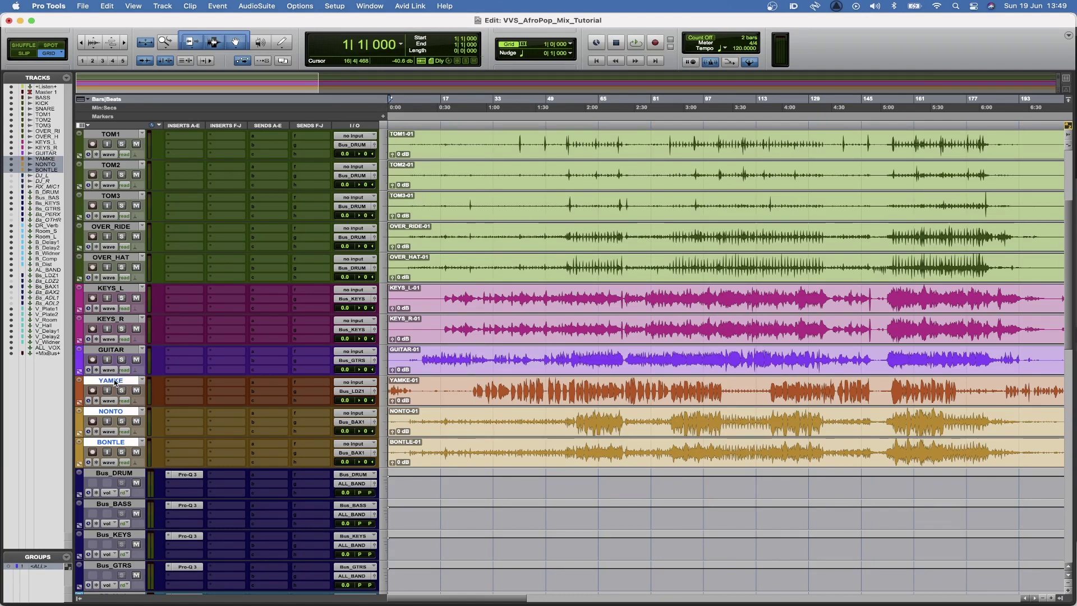
drag(114, 382, 104, 465)
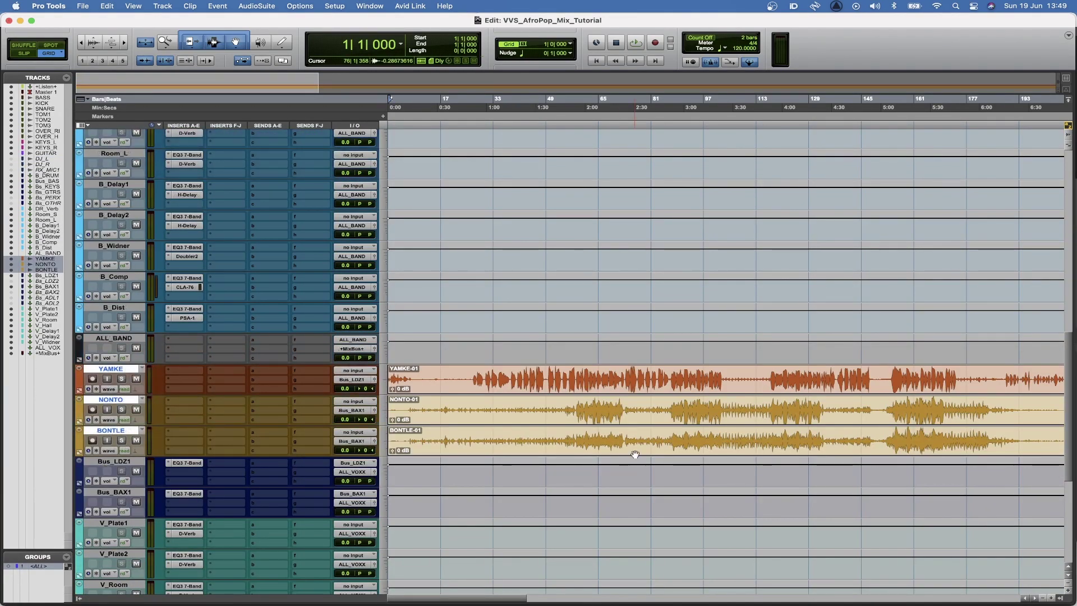
scroll(633, 457, up, 15)
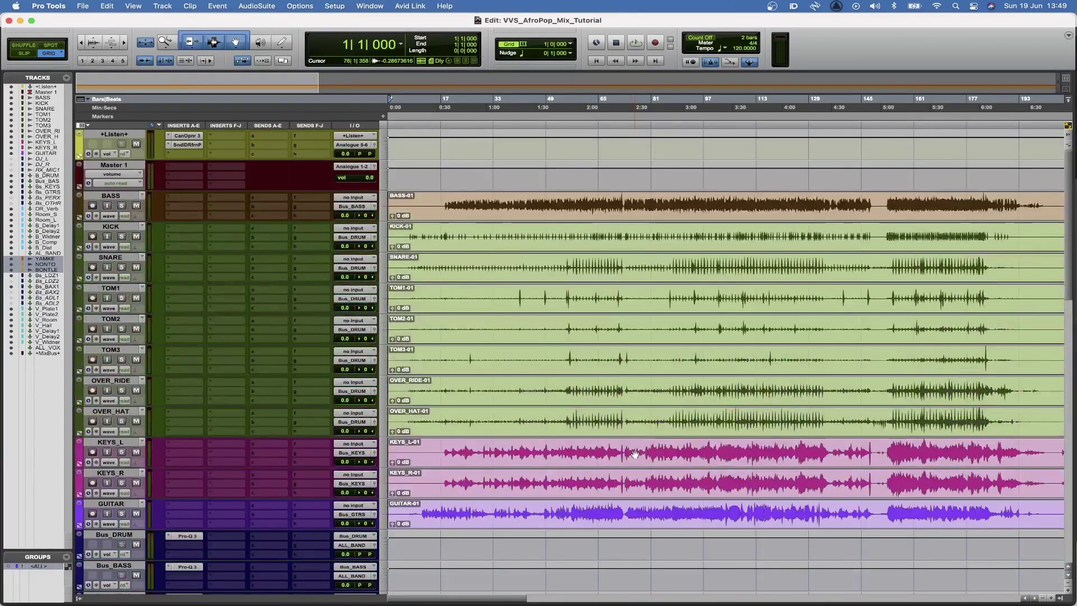
scroll(635, 454, right, 5)
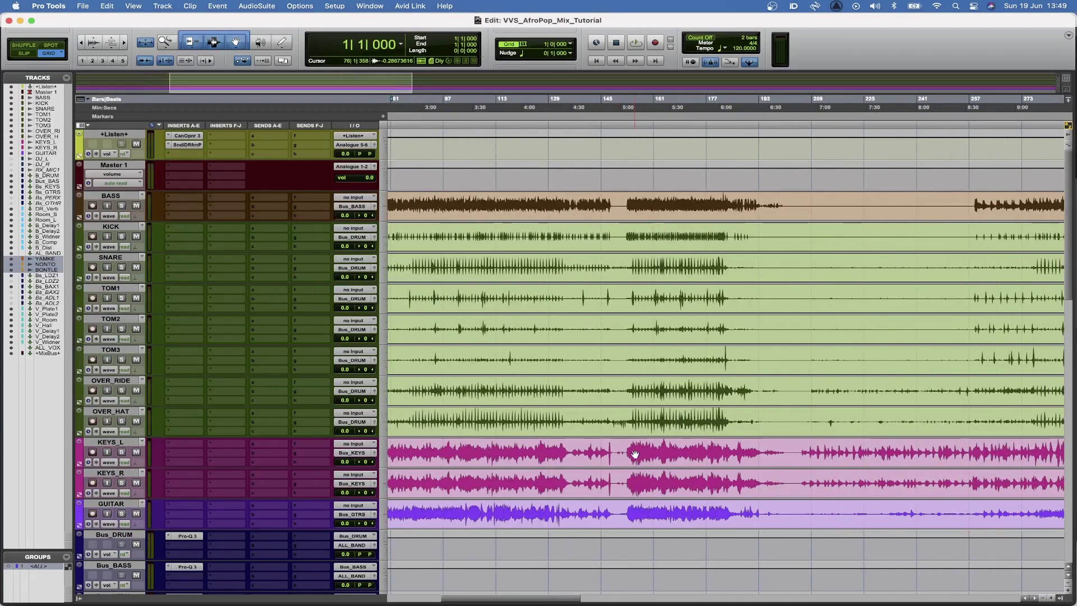
scroll(635, 454, left, 5)
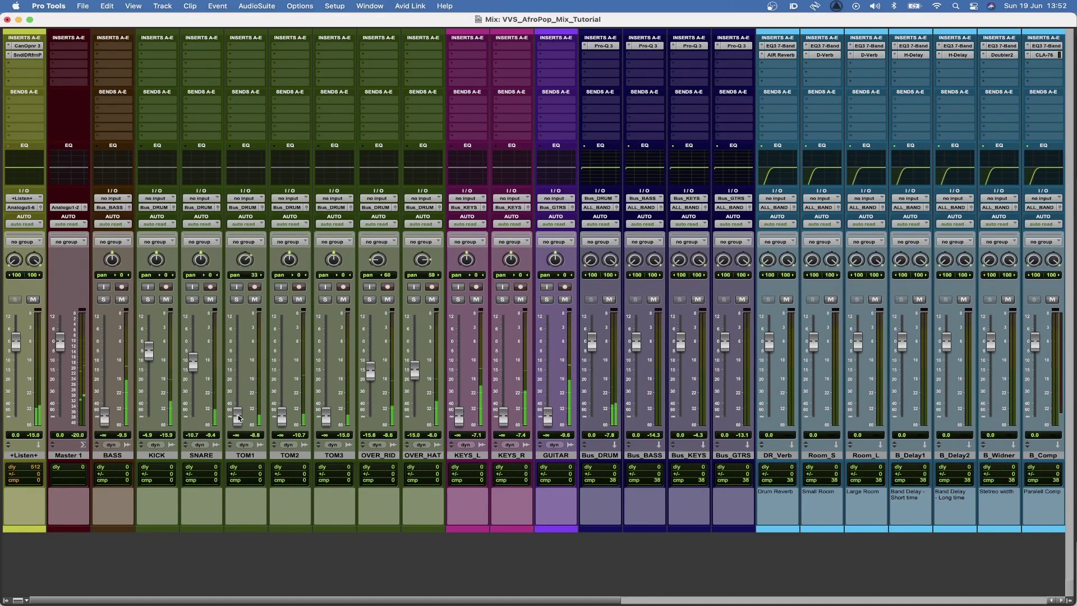
Raise the TOM1, TOM2 and TOM3 faders from -∞ to about -8 to -10 dB, then go back to Edit
drag(238, 418, 237, 359)
drag(326, 417, 326, 358)
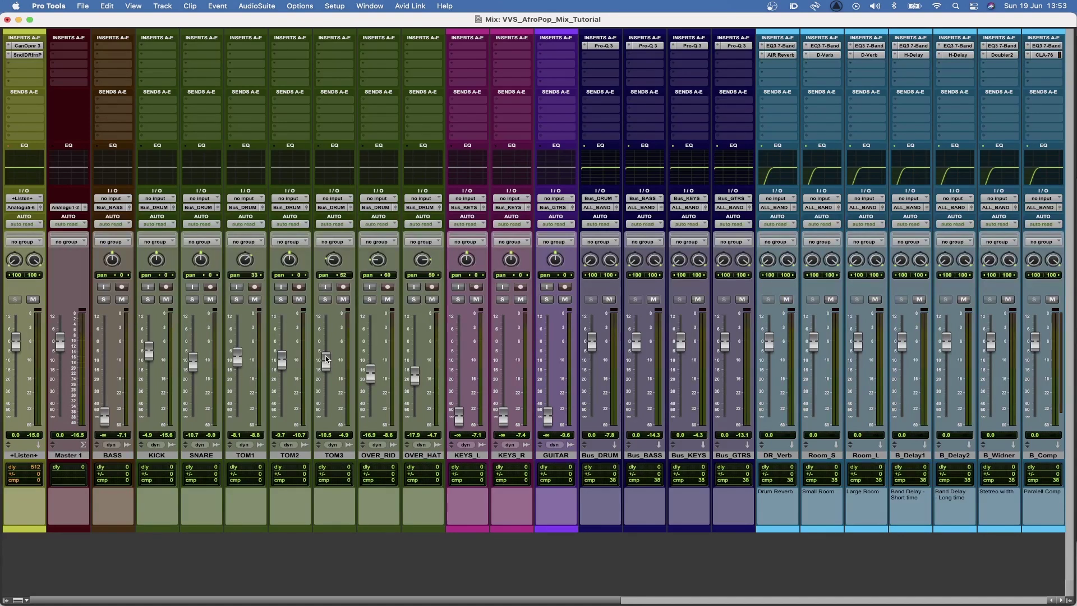
key(super+equal)
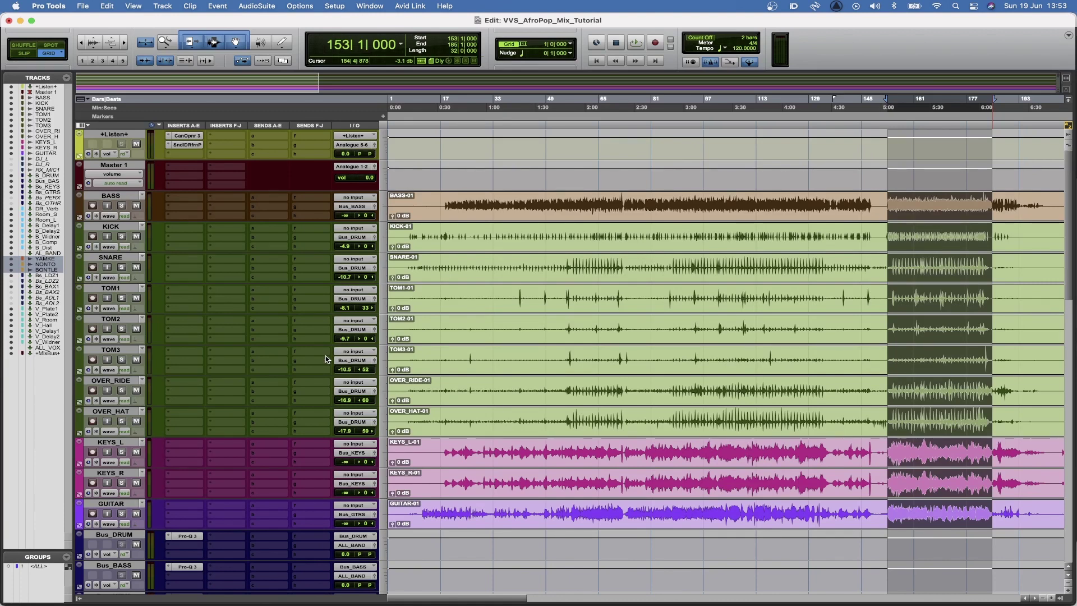
Zoom in on the tom section and set the grid to 1/8 notes (0|0|480)
key(super+bracketright)
key(super+bracketright)
key(super+bracketright)
key(super+bracketright)
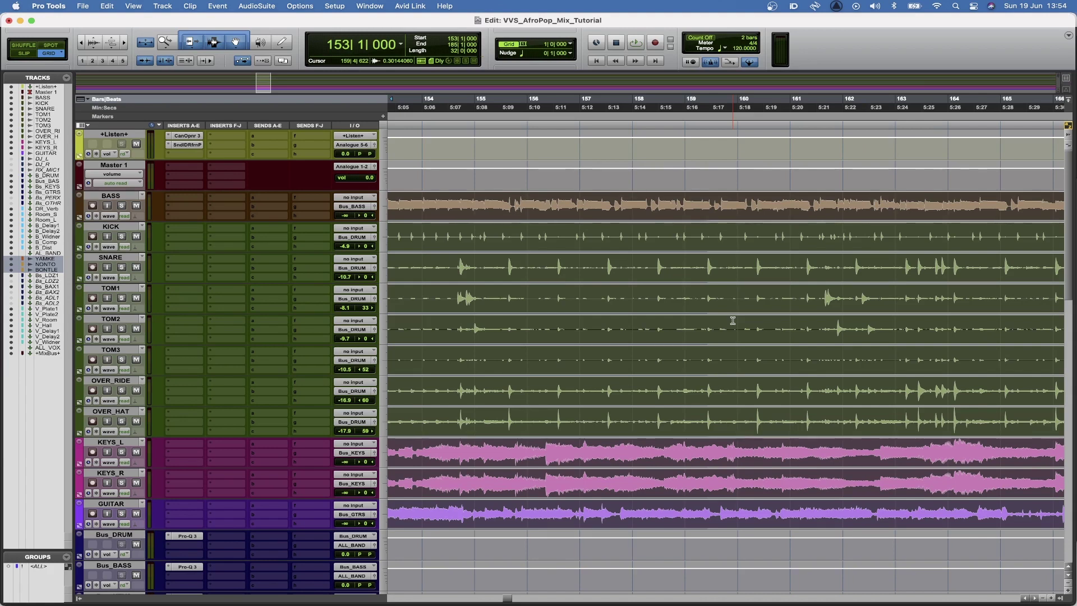
key(super+bracketright)
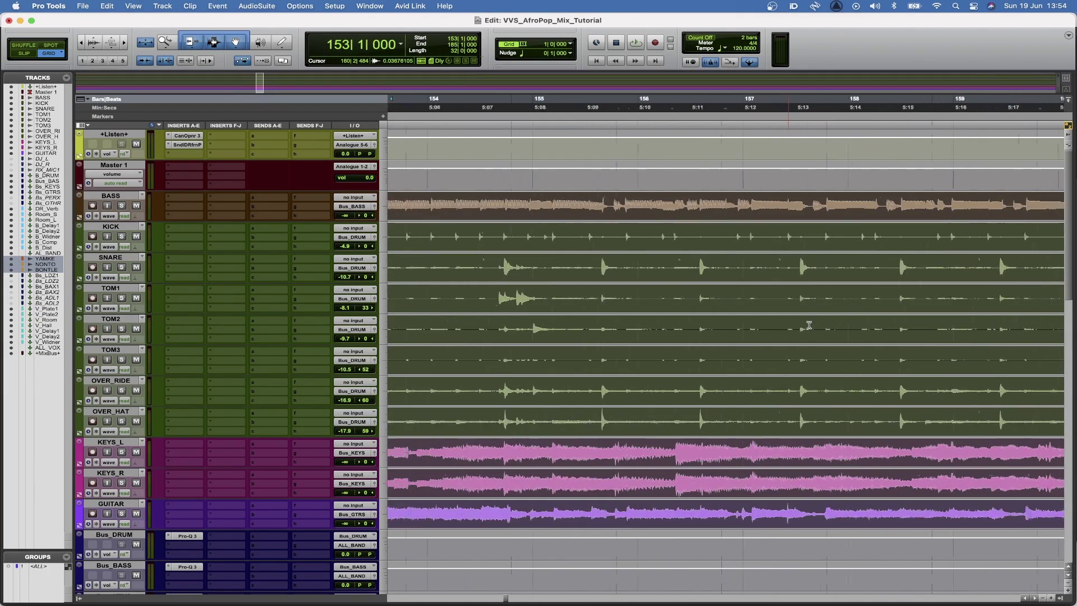
scroll(809, 325, left, 5)
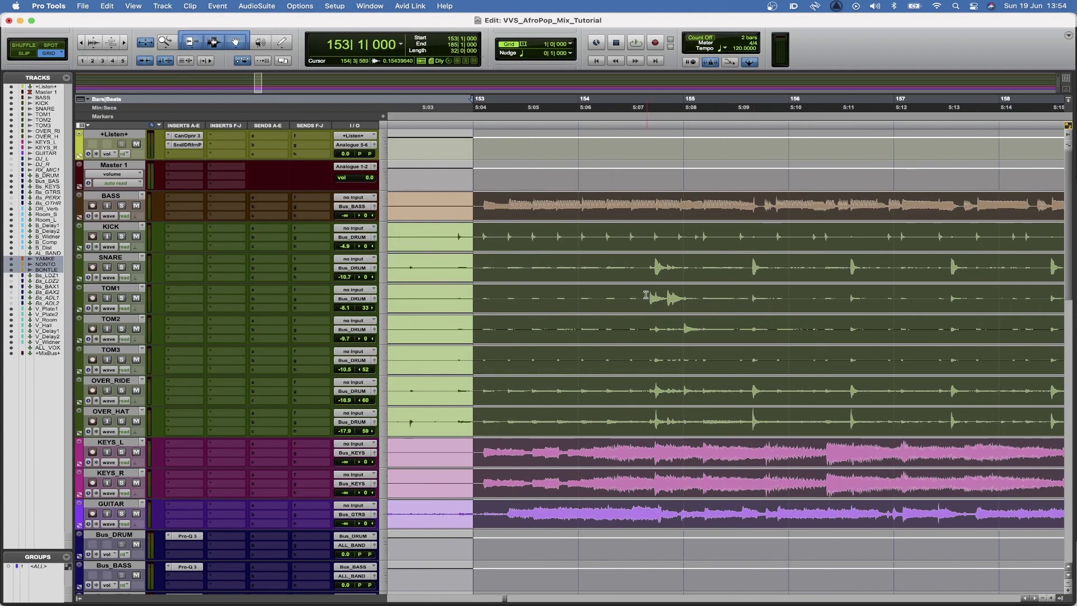
click(645, 295)
click(561, 44)
click(583, 76)
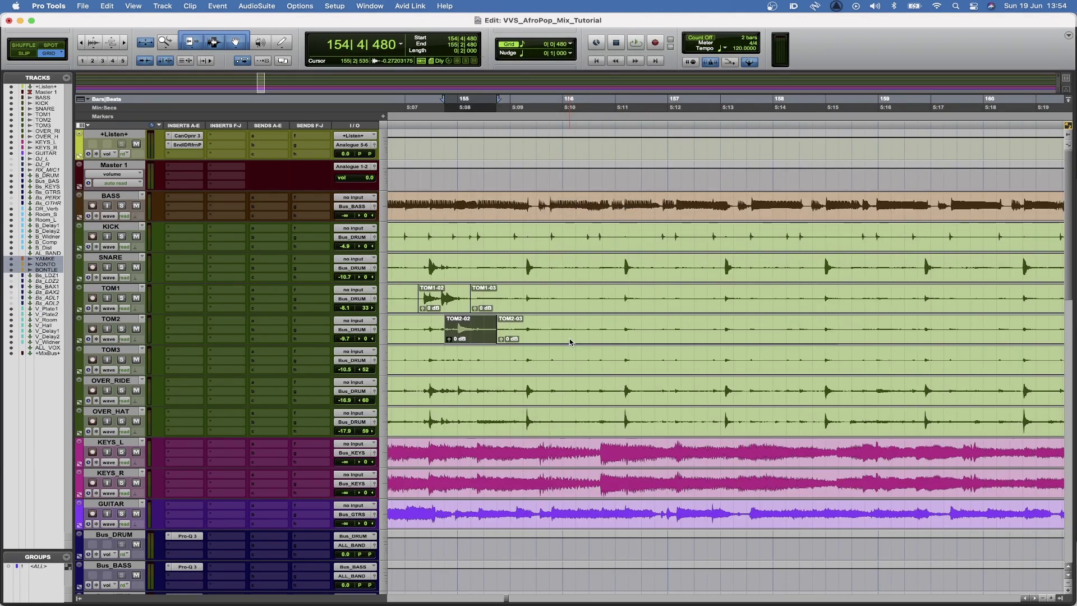
Select the TOM1 hits later in the song to separate them into clips
scroll(570, 338, right, 5)
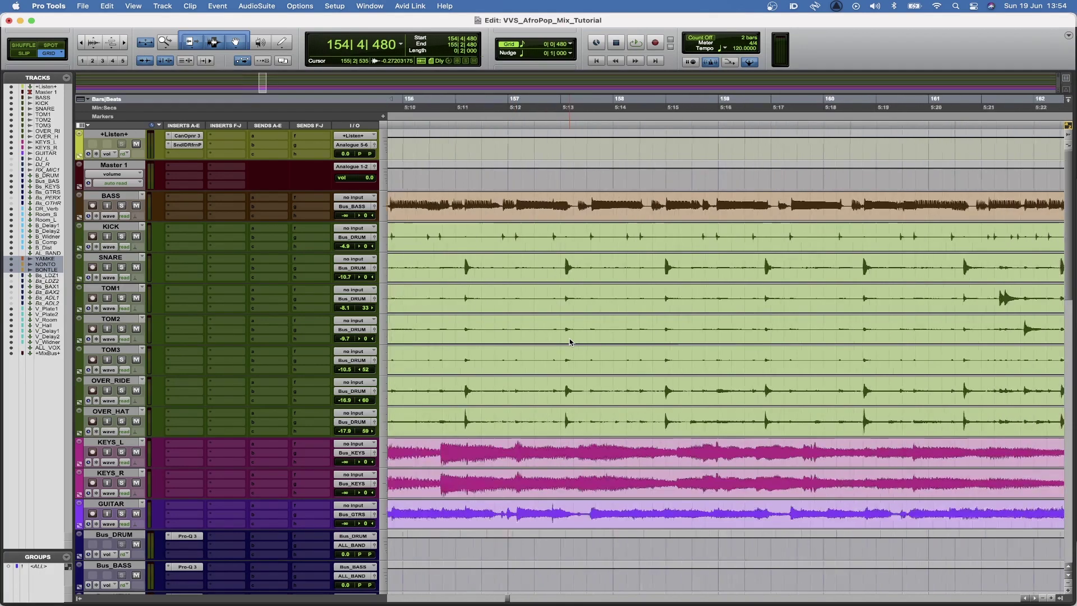
scroll(570, 338, right, 4)
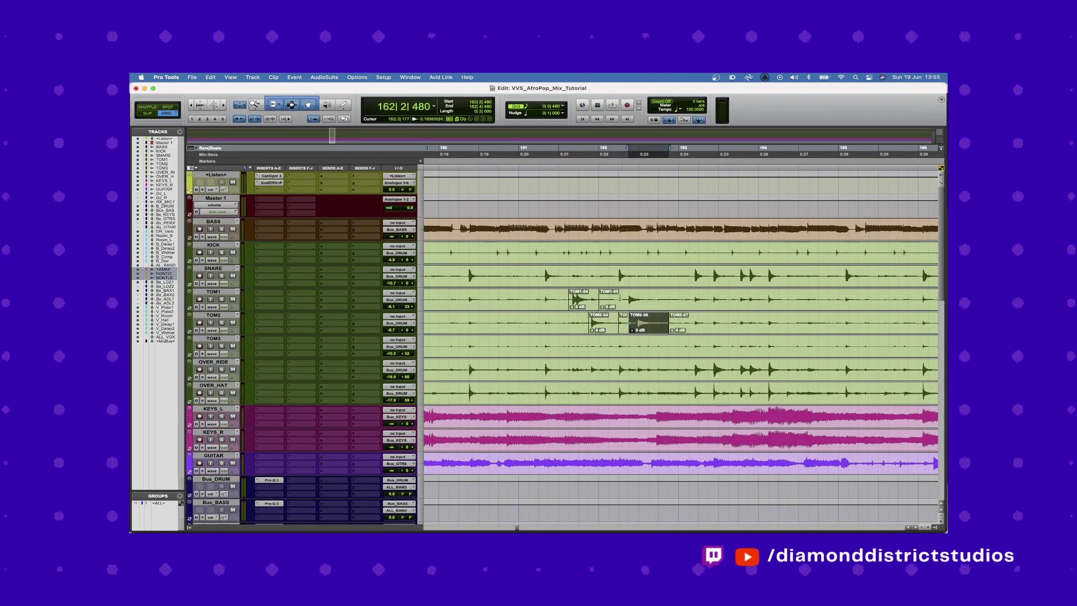
click(773, 309)
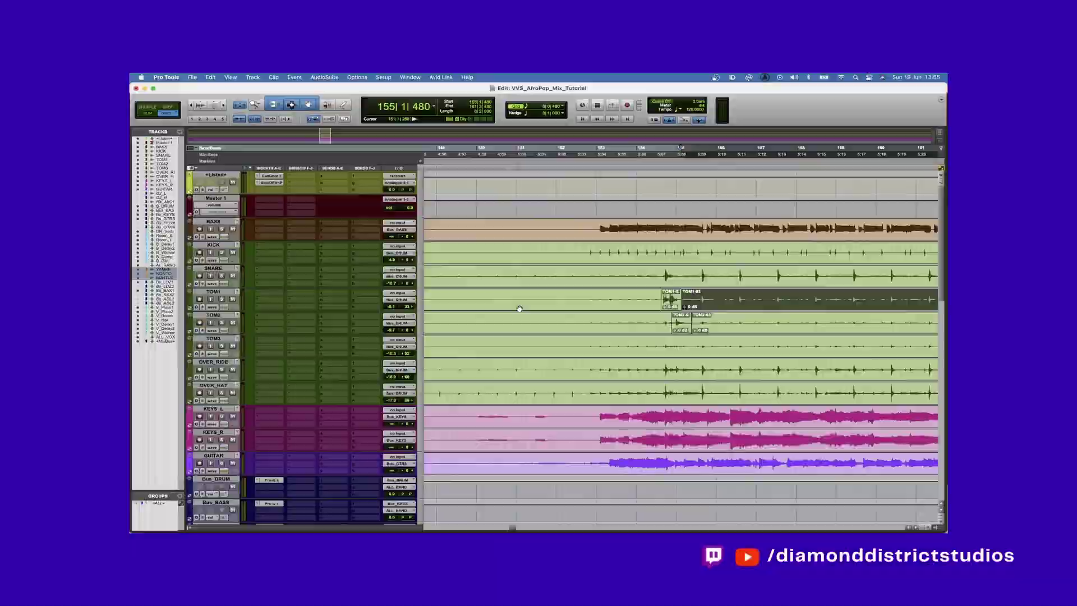
scroll(519, 309, right, 10)
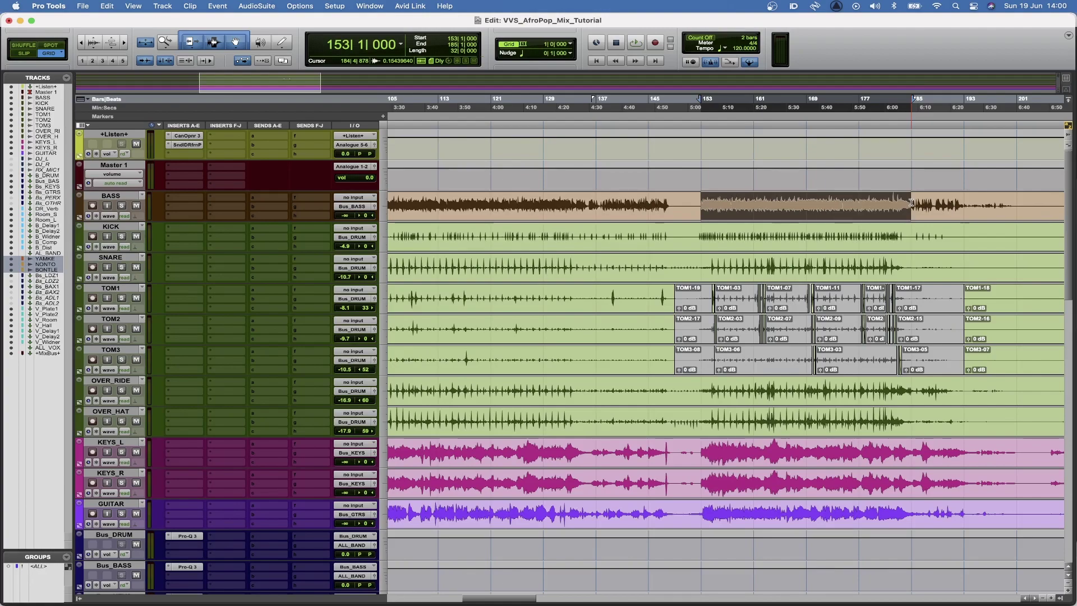
Switch from the Edit window to the Mix window with Cmd+=
key(super+equal)
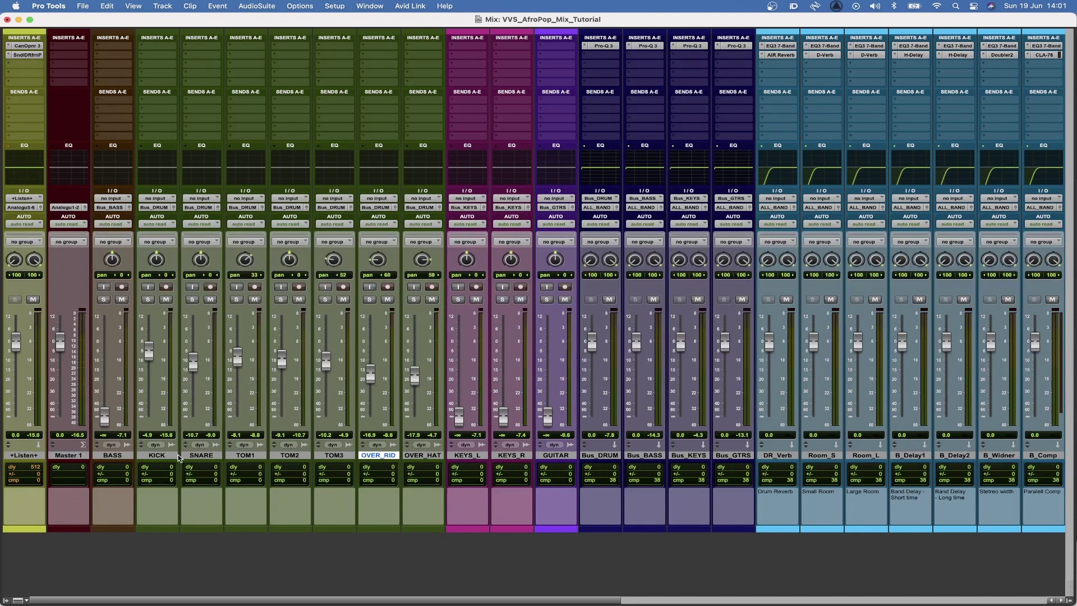
Insert an EQ3 7-Band on both the OVER_RIDE and OVER_HAT channels
shift+click(440, 455)
click(369, 65)
mouse_move(398, 46)
mouse_move(465, 48)
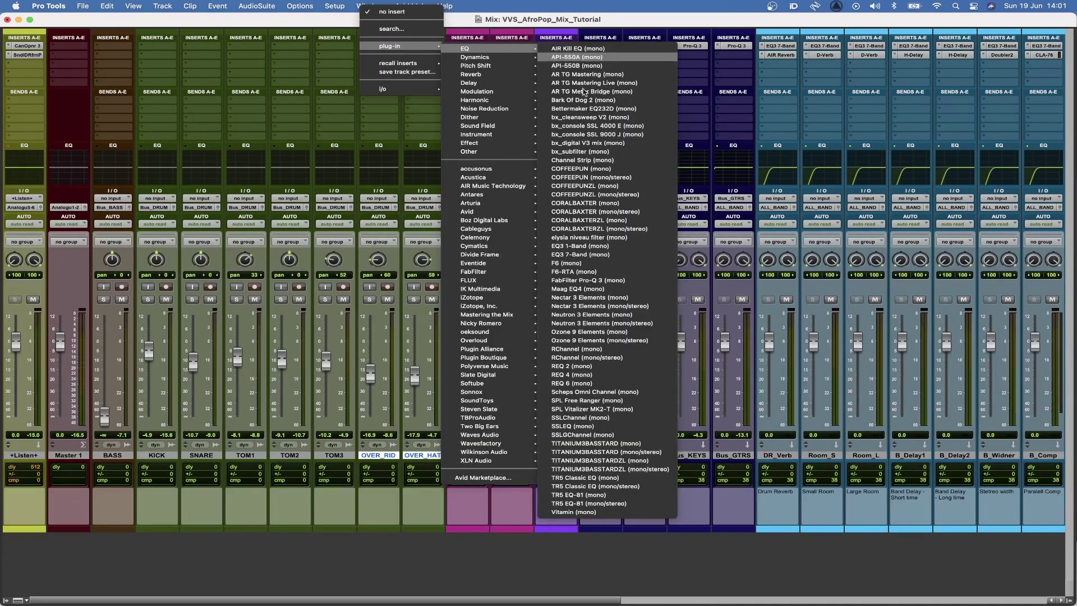
alt+shift+click(606, 256)
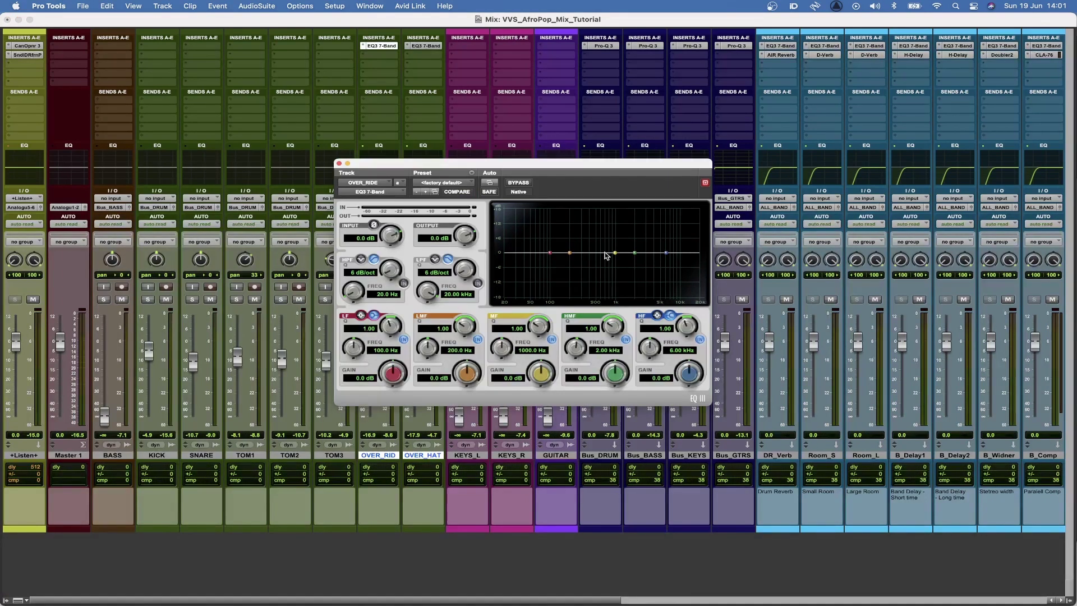
click(338, 164)
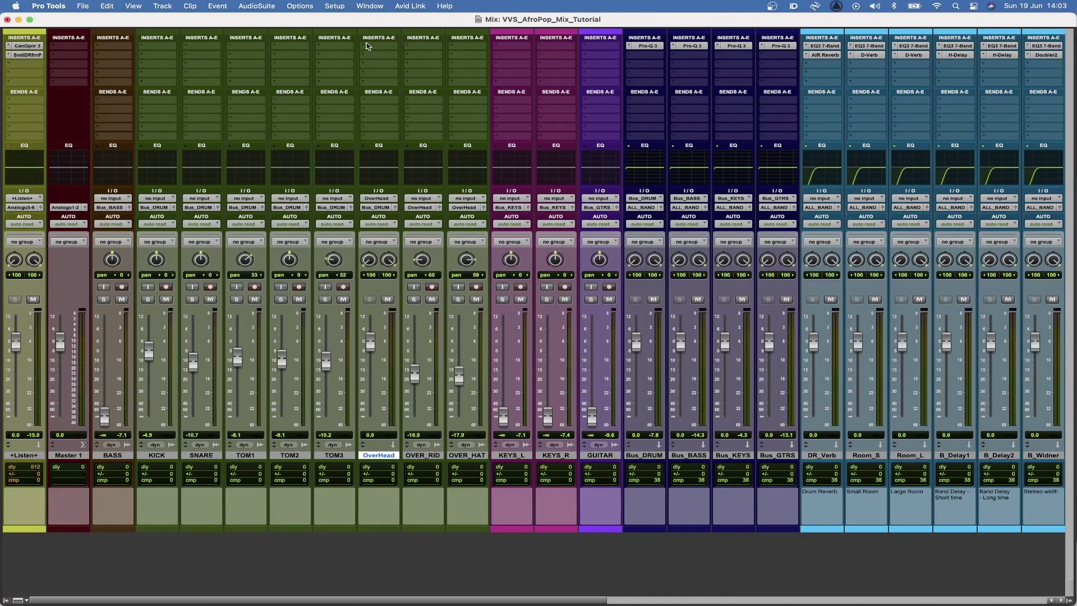
Insert a stereo EQ3 7-Band on the OverHead track, moving its window clear of the channels
click(367, 46)
mouse_move(409, 46)
mouse_move(479, 48)
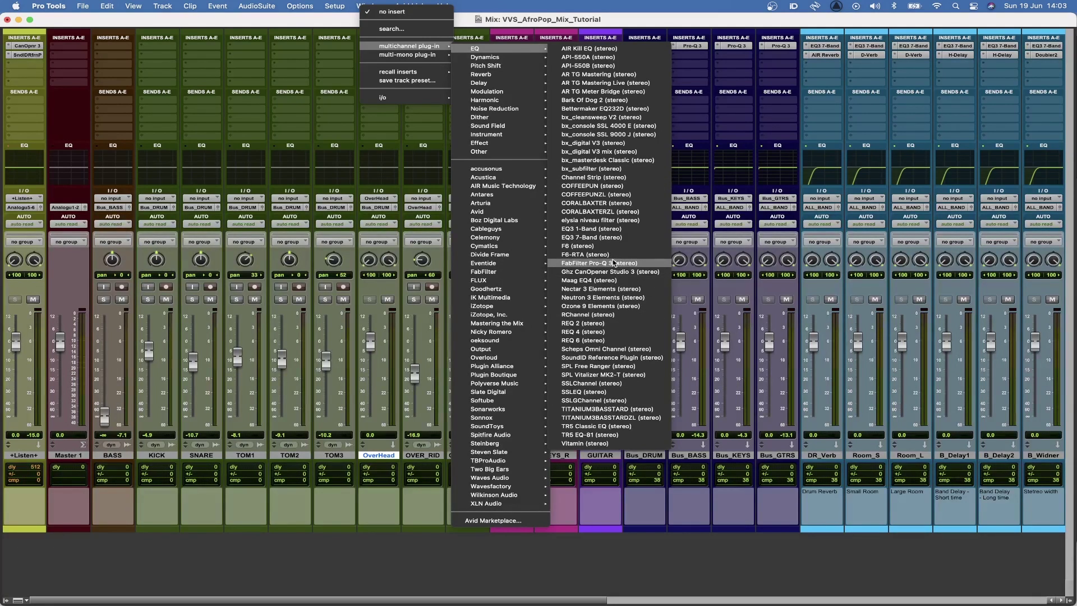
click(591, 238)
drag(561, 158, 718, 140)
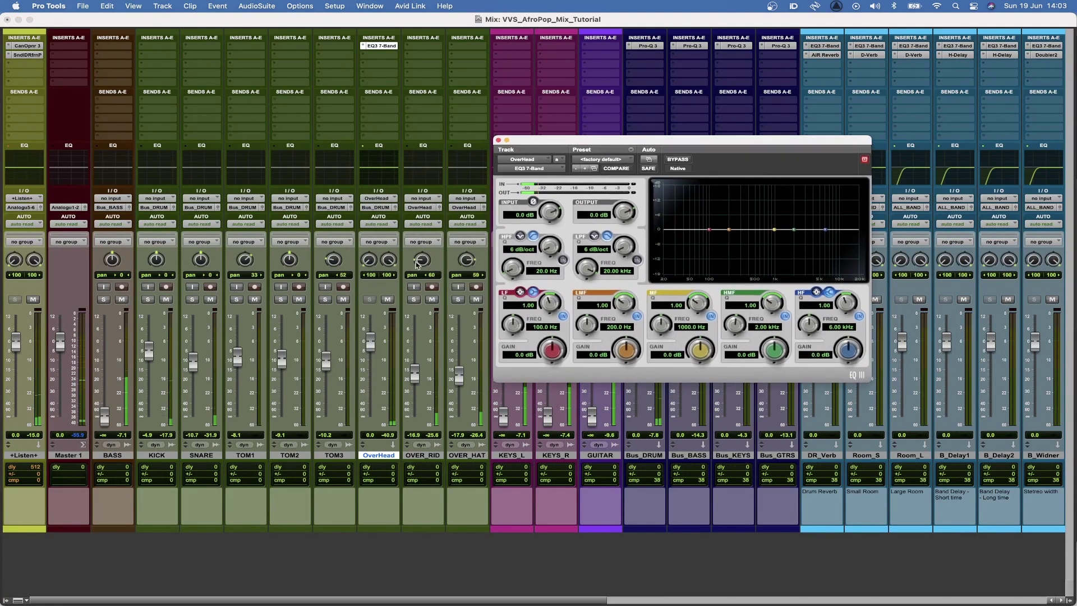
Solo OVER_RIDE and OVER_HAT and set a 12 dB/oct high-pass at 216.4 Hz
click(413, 299)
click(457, 300)
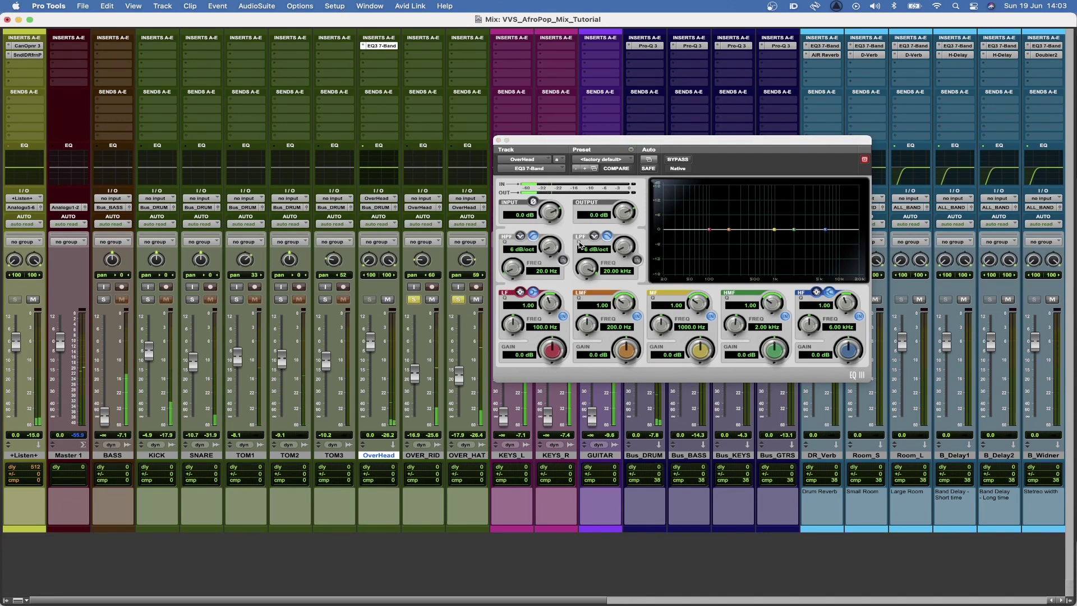
click(563, 260)
drag(550, 247, 551, 221)
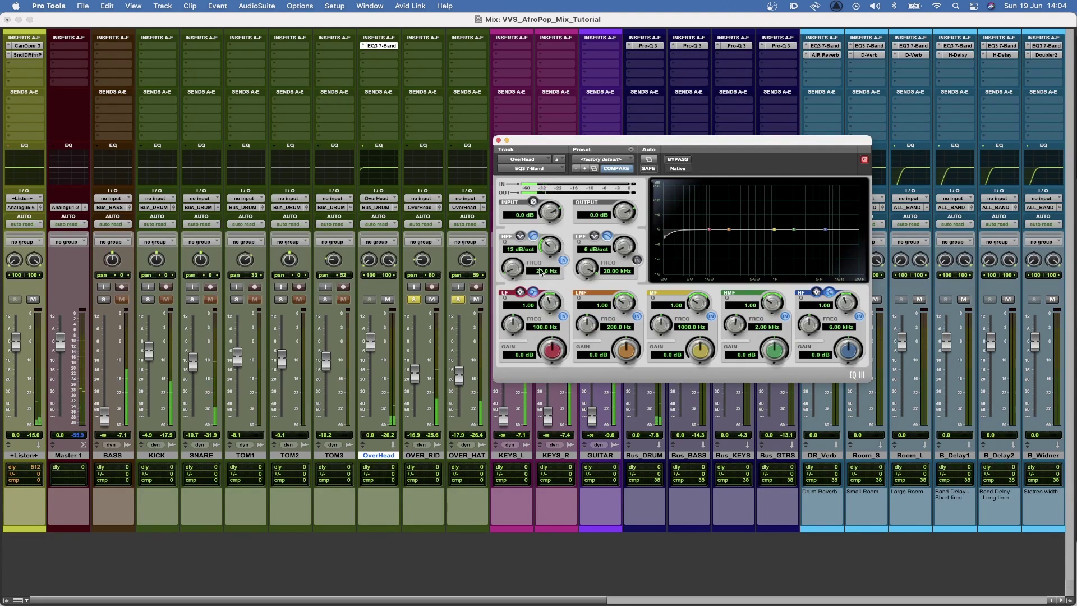
drag(512, 273, 502, 240)
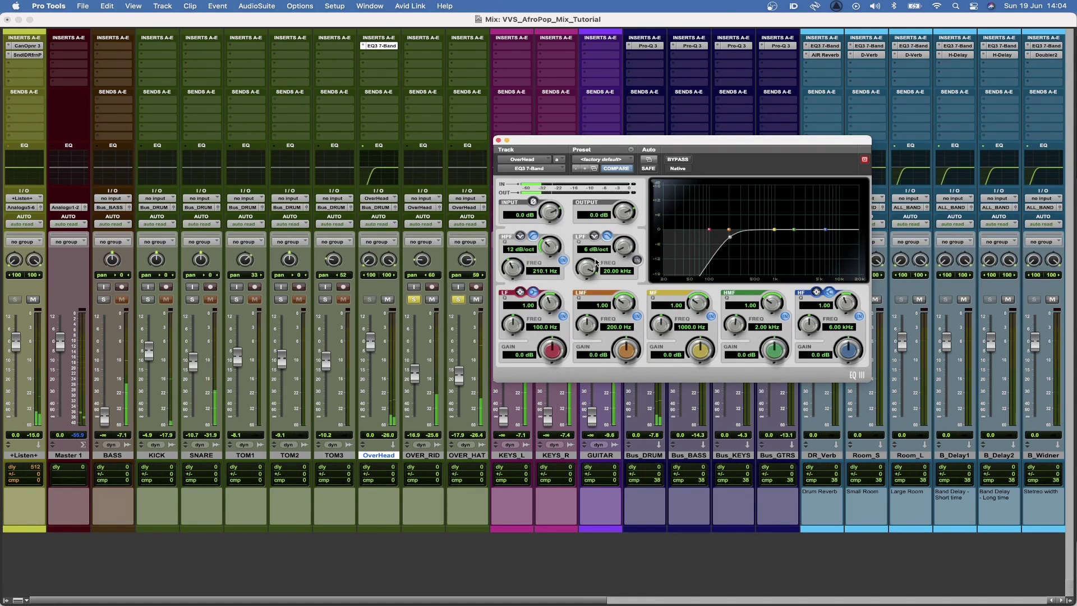
drag(517, 271, 499, 287)
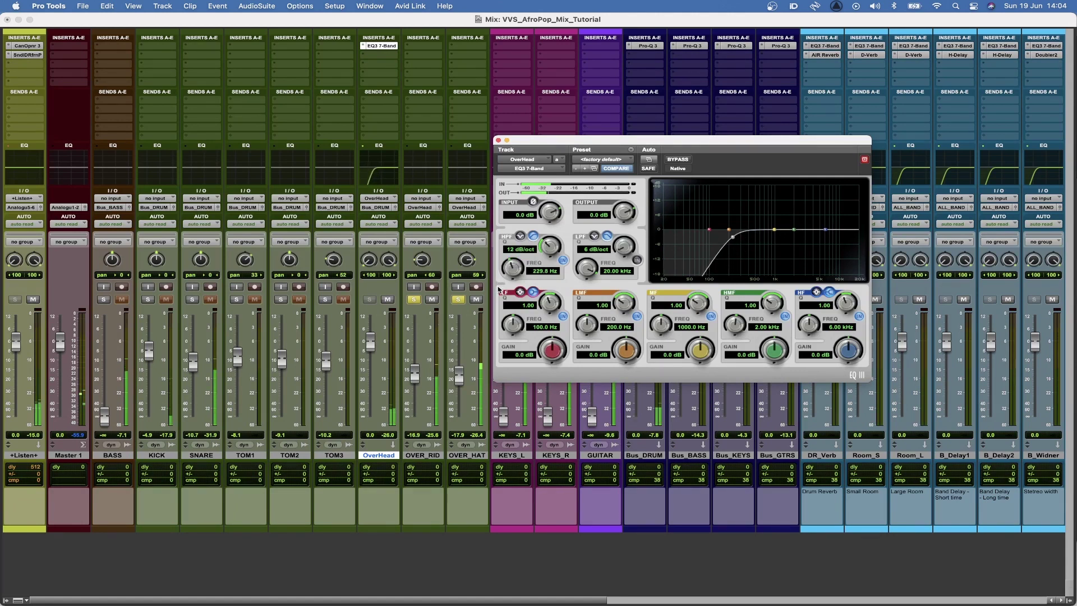
drag(499, 291, 500, 293)
Disable the low band and set a 12 dB/oct low-pass at about 9.40 kHz
click(564, 316)
click(636, 259)
drag(624, 246, 627, 223)
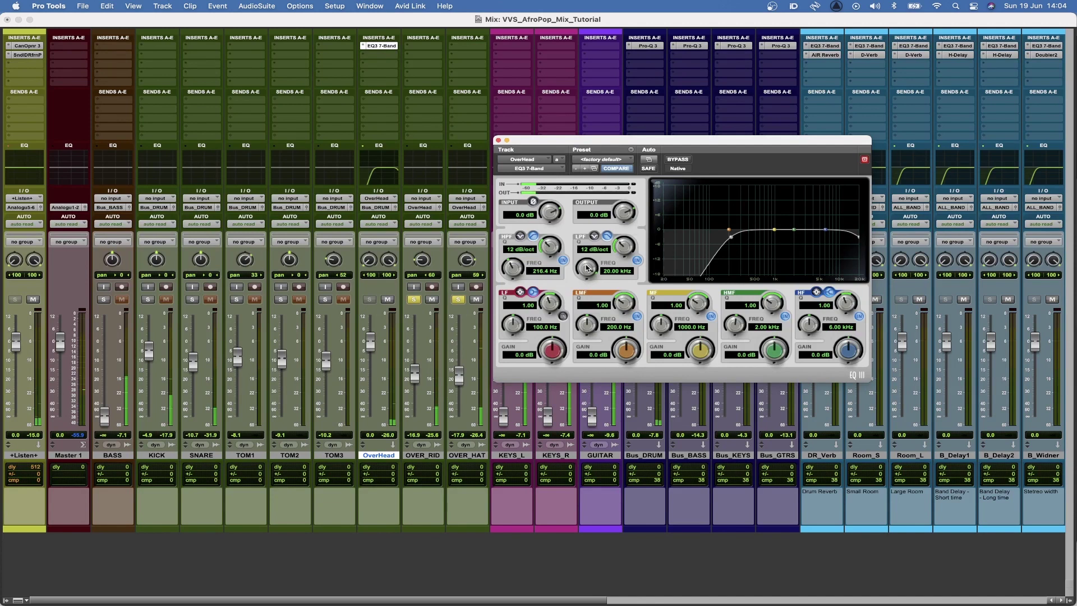
drag(586, 274, 575, 296)
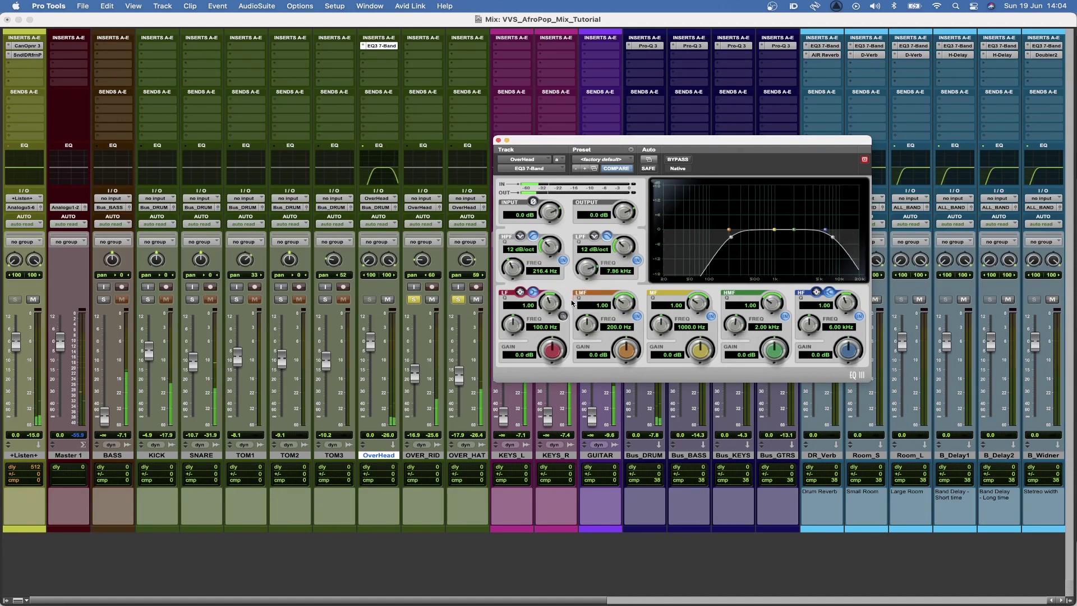
drag(573, 302, 574, 298)
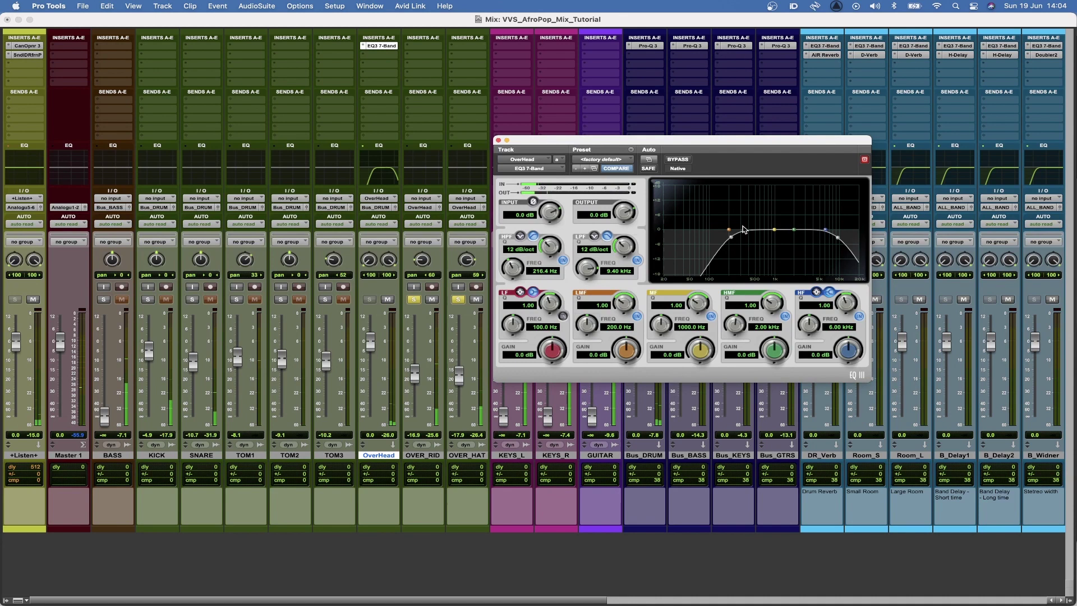
Cut about 7 dB around 632 Hz with a widened mid band
drag(774, 232, 761, 252)
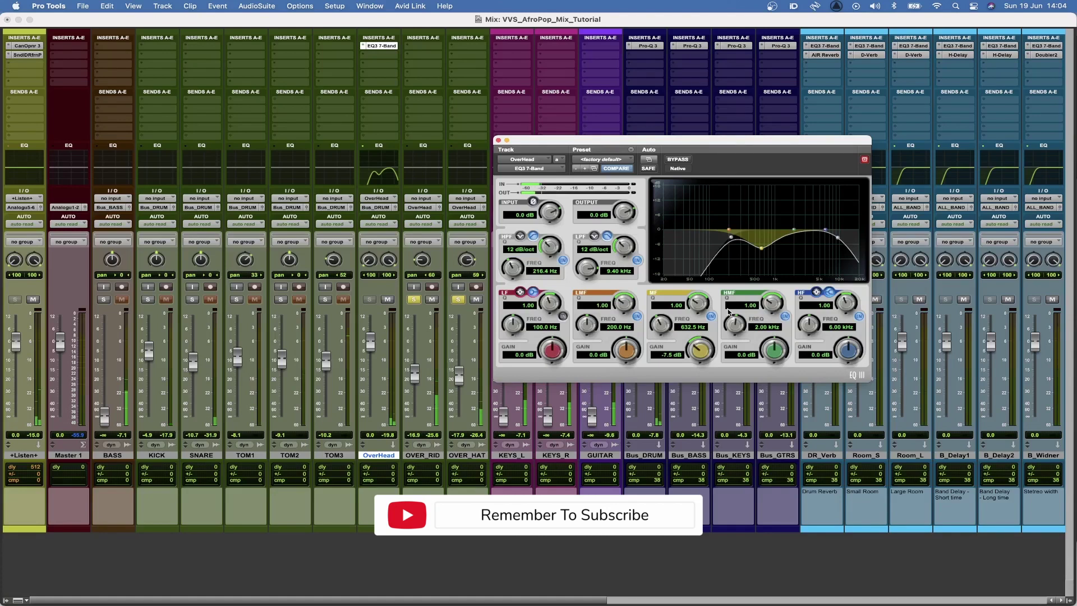
drag(699, 315, 700, 353)
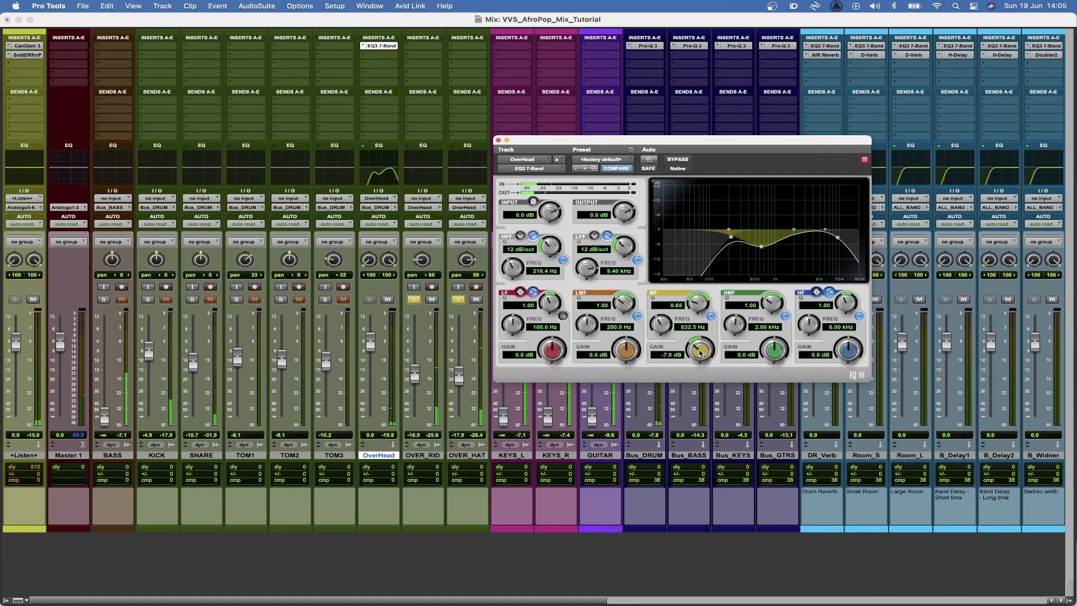
drag(699, 303, 699, 301)
click(498, 140)
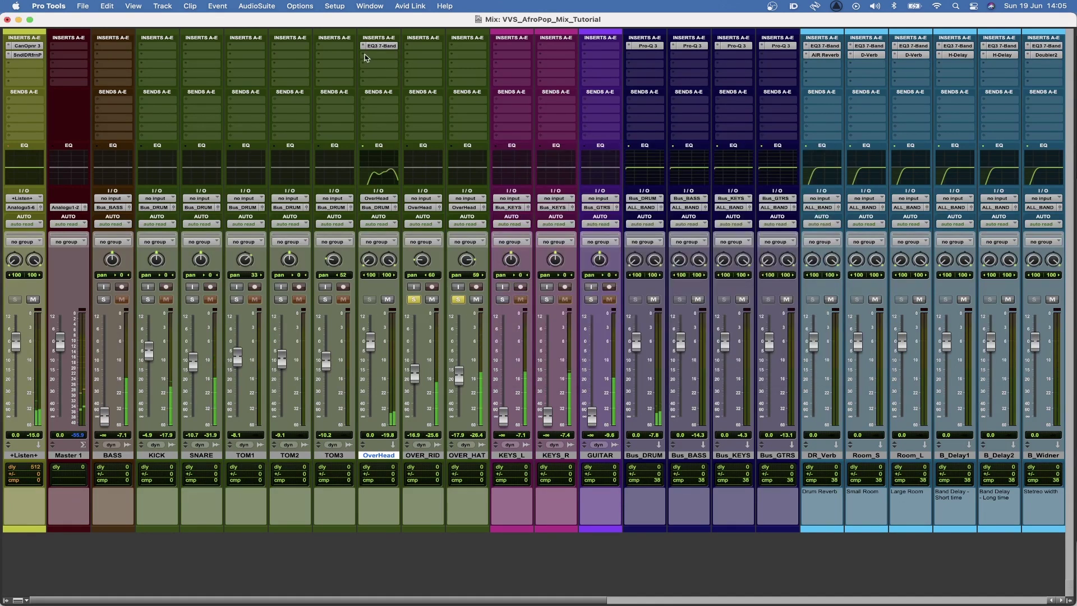
Add a BF-76 limiter on OverHead insert b, raise its input and A/B it with bypass
click(366, 56)
mouse_move(506, 63)
click(583, 101)
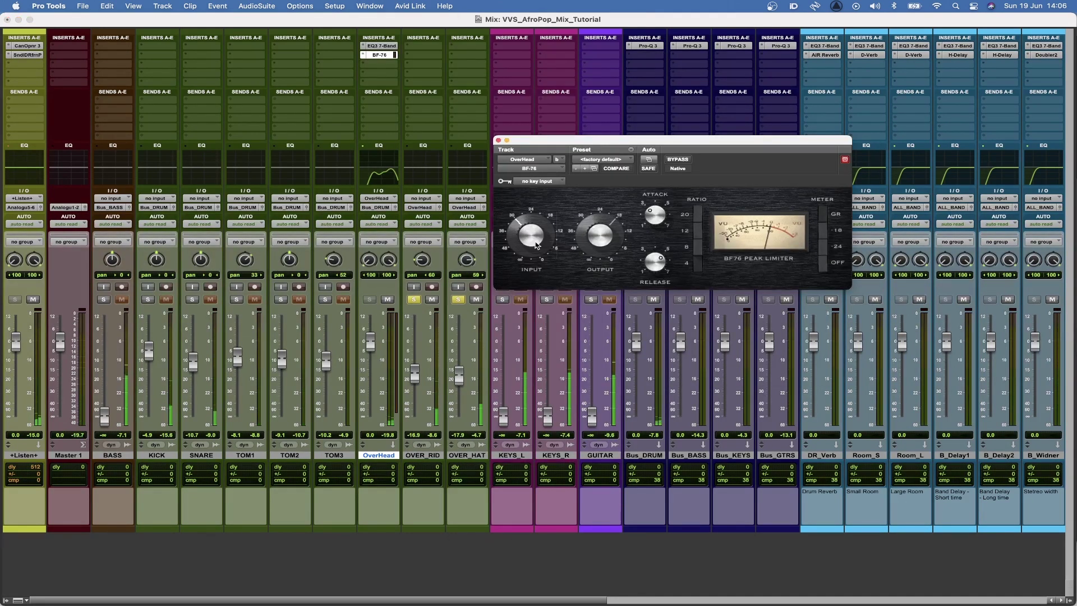
drag(547, 244, 547, 241)
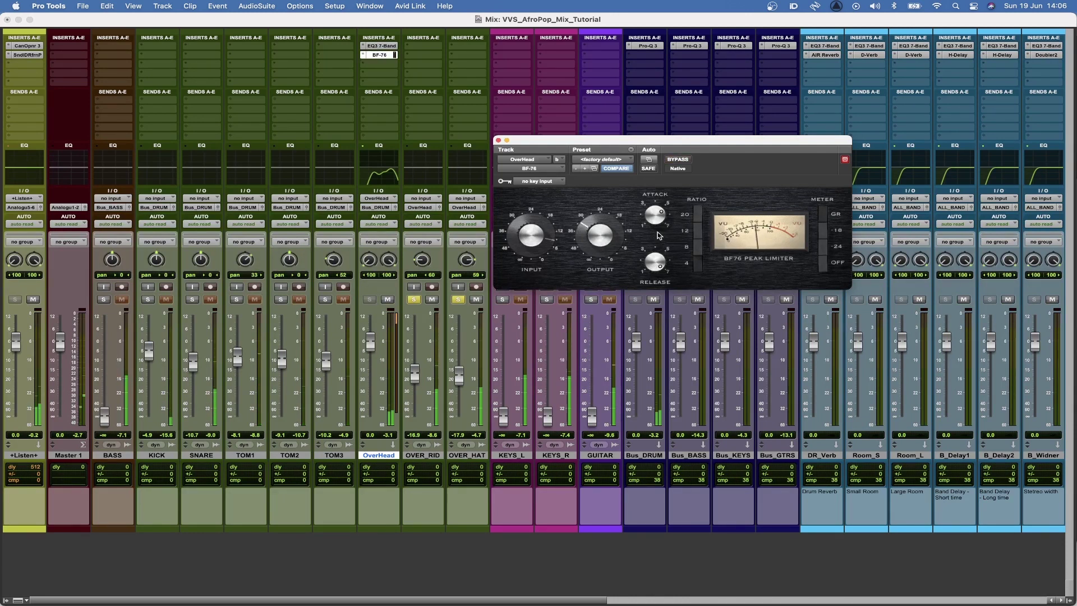
click(678, 159)
click(678, 160)
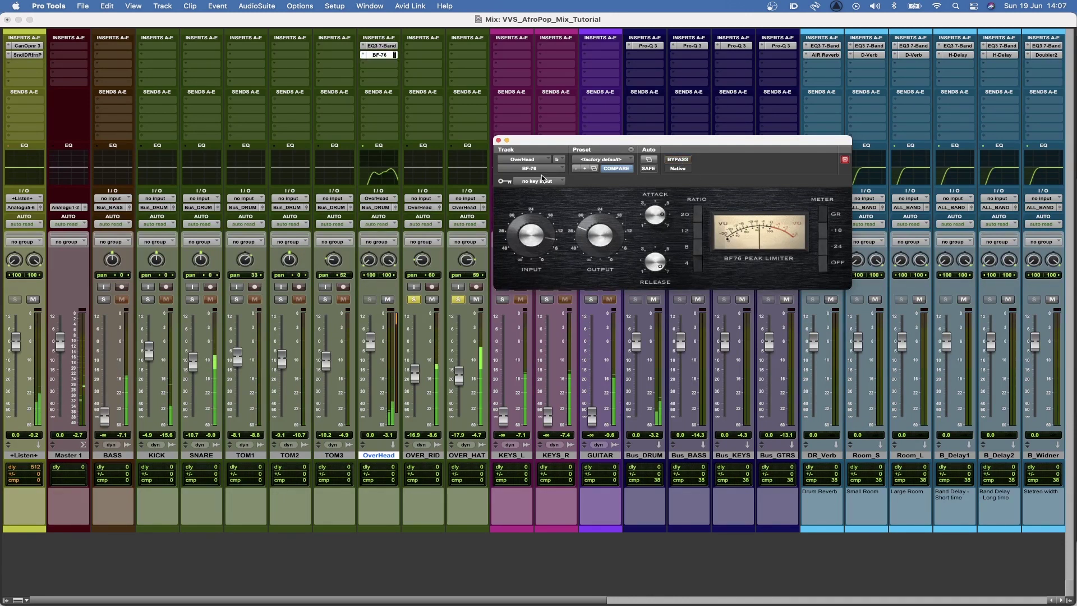
click(498, 141)
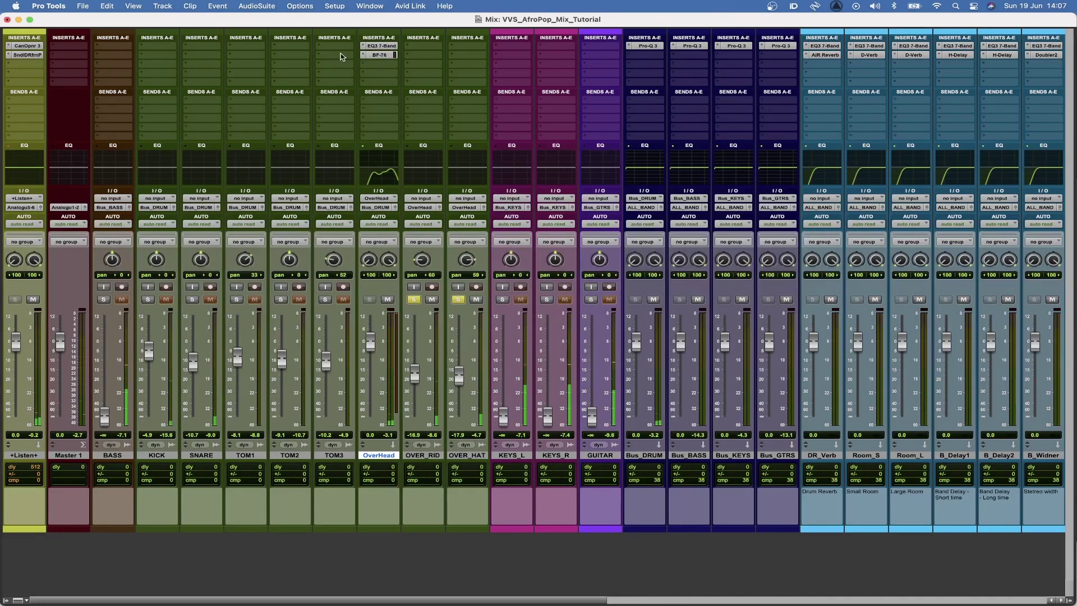
click(364, 67)
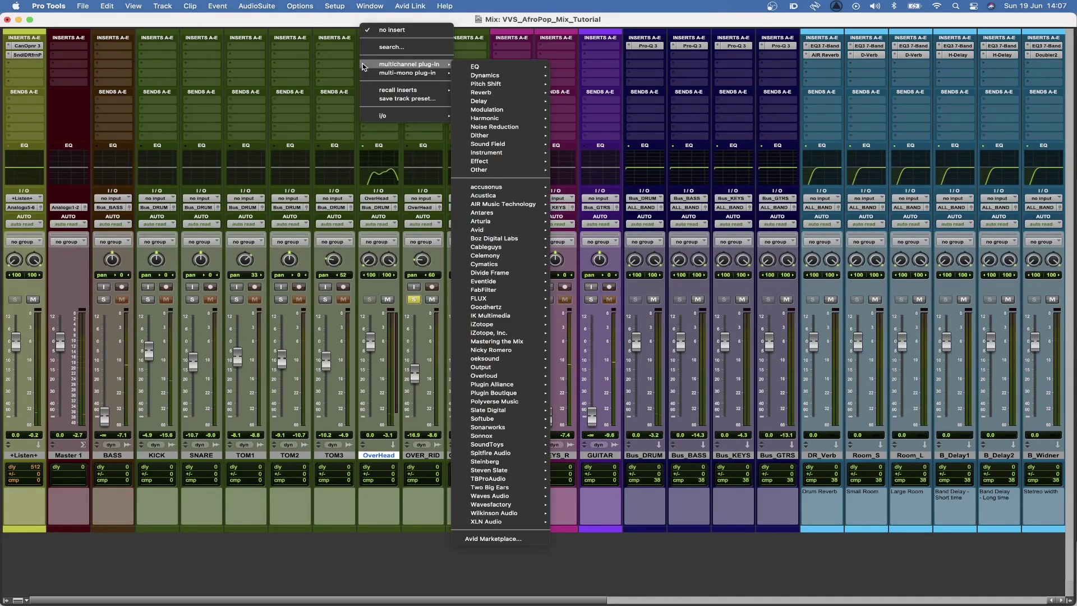
Add a second EQ3 7-Band on OverHead with a -8.1 dB low-mid cut at 286 Hz
mouse_move(490, 79)
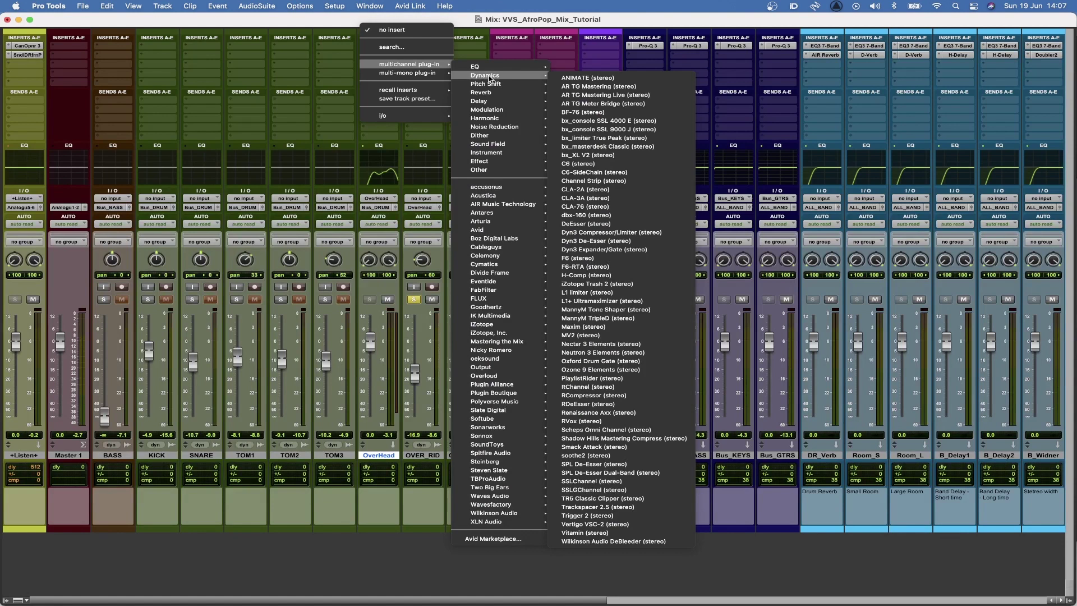
mouse_move(530, 67)
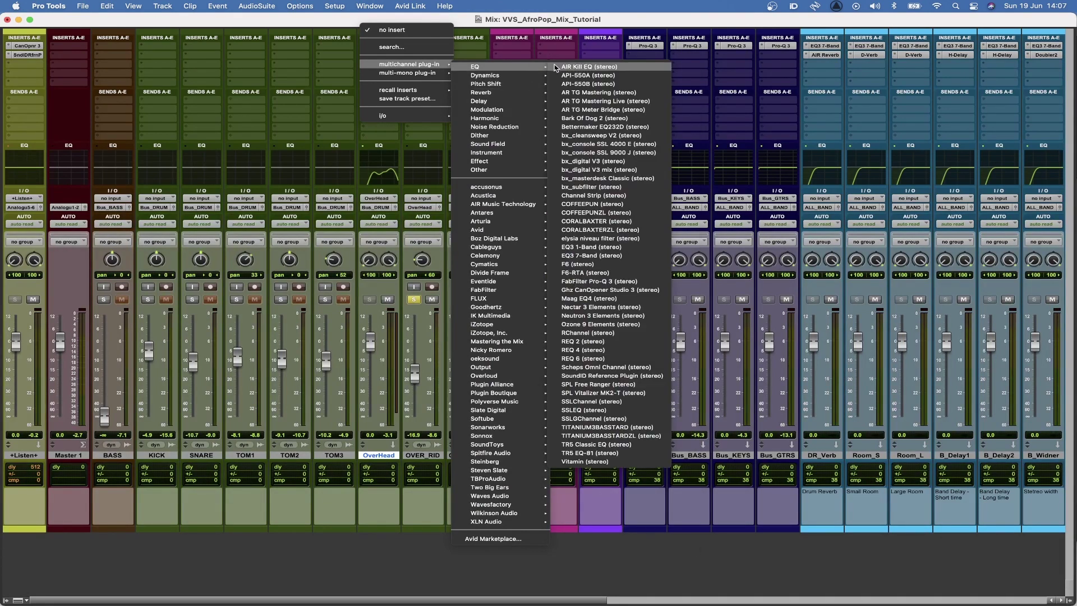
click(605, 256)
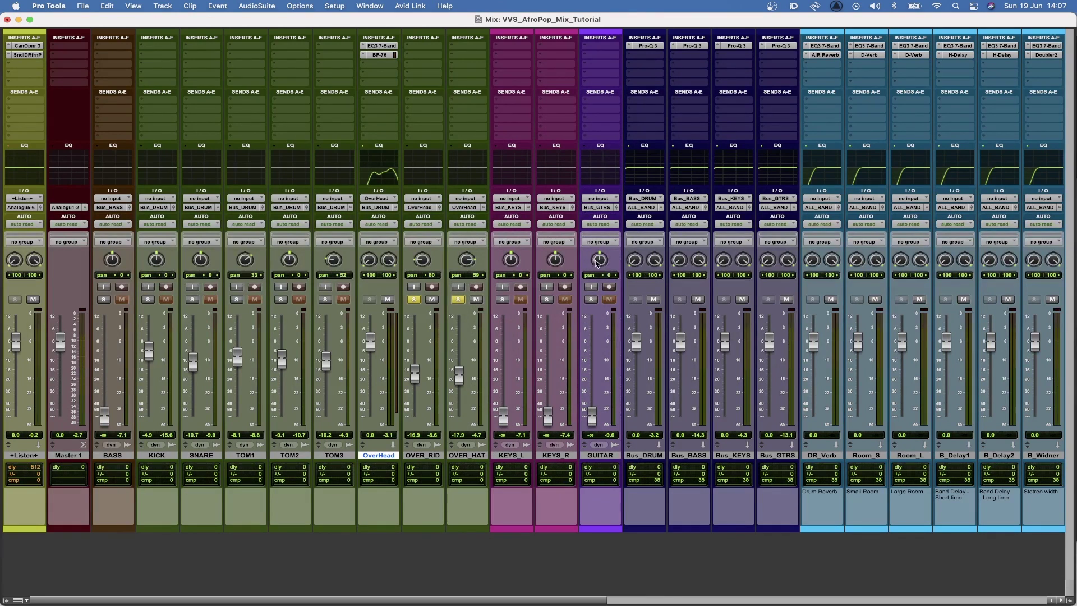
drag(734, 229, 739, 253)
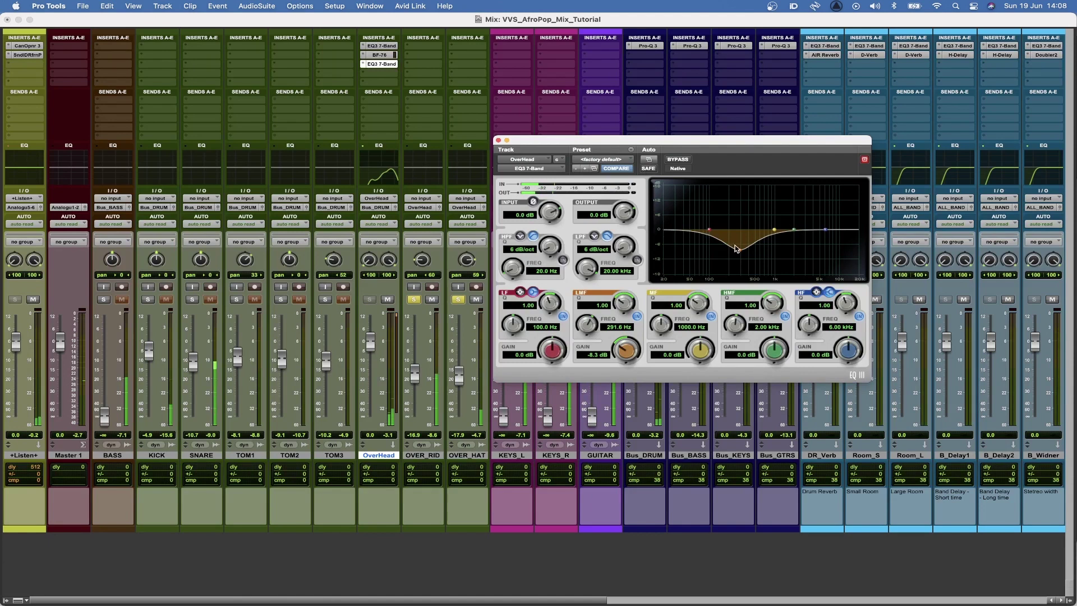
drag(740, 253, 739, 252)
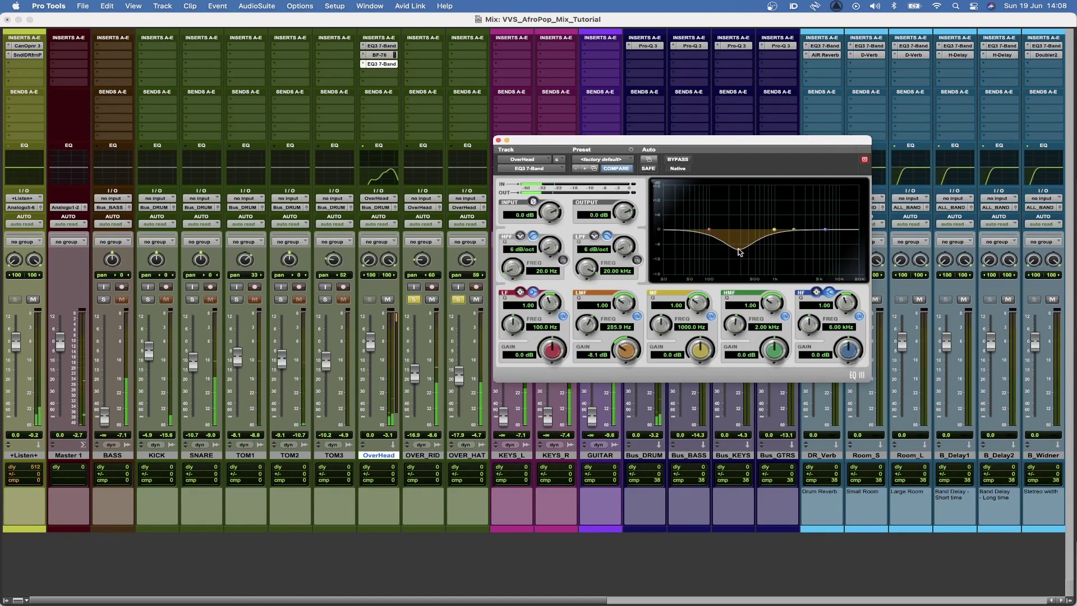
Enable a steep 18 dB/oct high-pass at about 98 Hz on that EQ
click(564, 261)
drag(553, 248, 550, 173)
drag(512, 269, 512, 243)
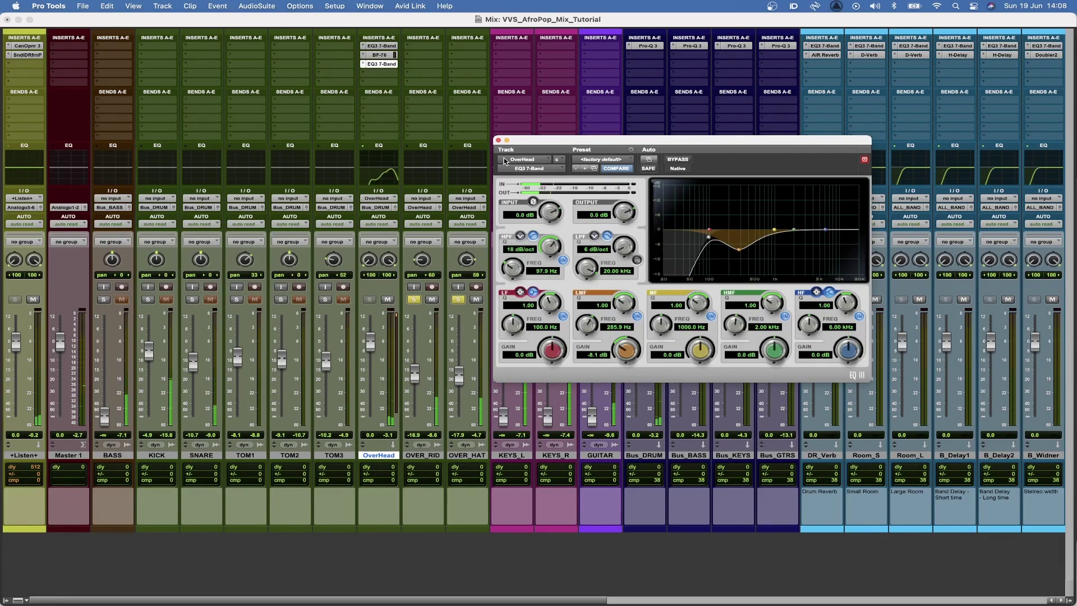
click(499, 141)
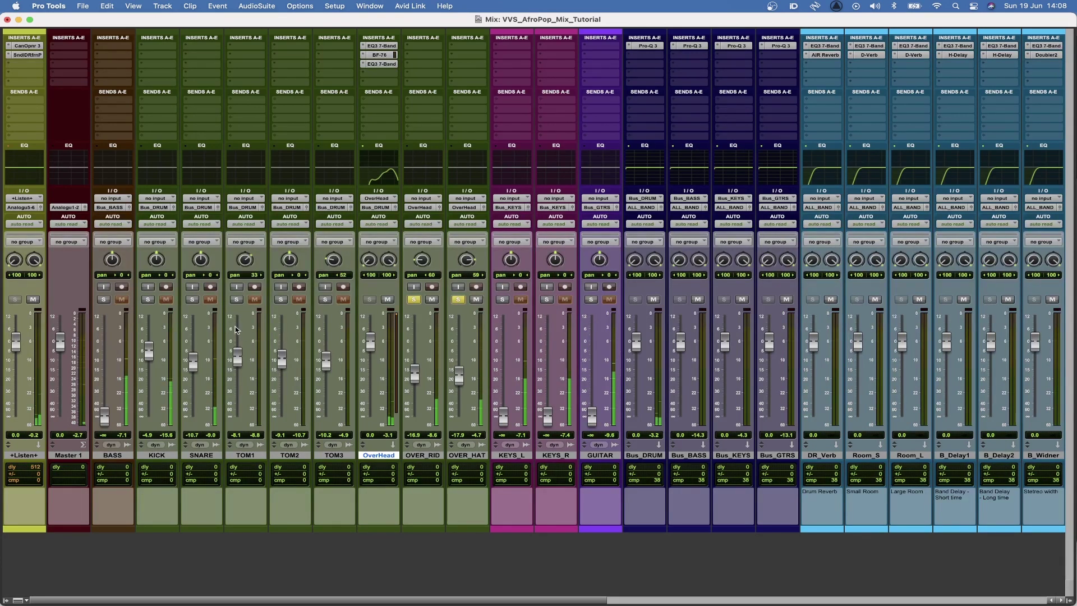
Solo SNARE and EQ it: 151 Hz 12 dB/oct high-pass, -7.9 dB at 573 Hz, boosted highs
click(192, 299)
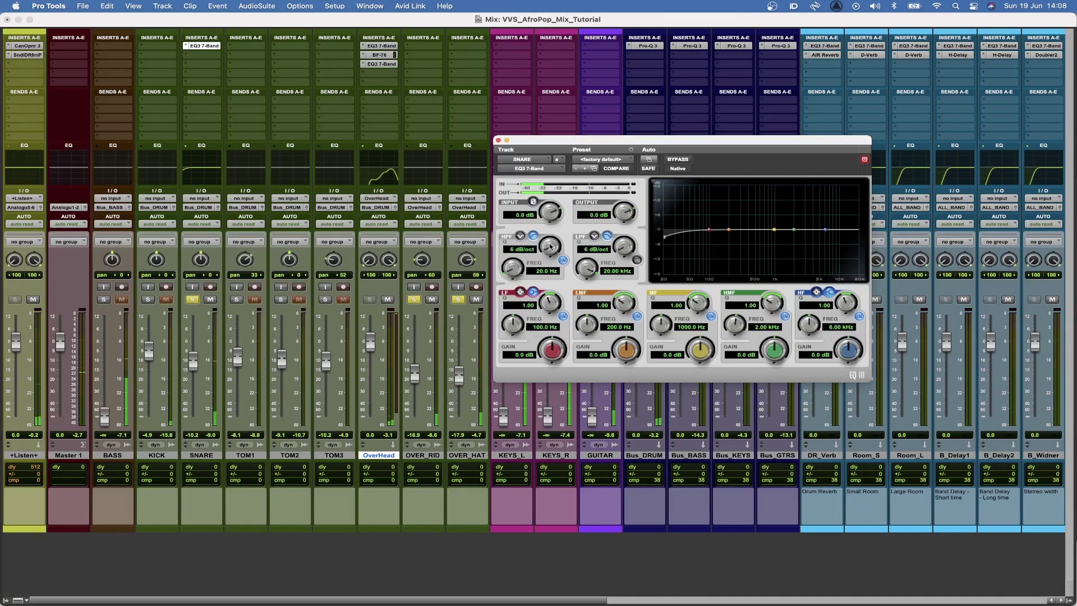
drag(550, 246, 515, 258)
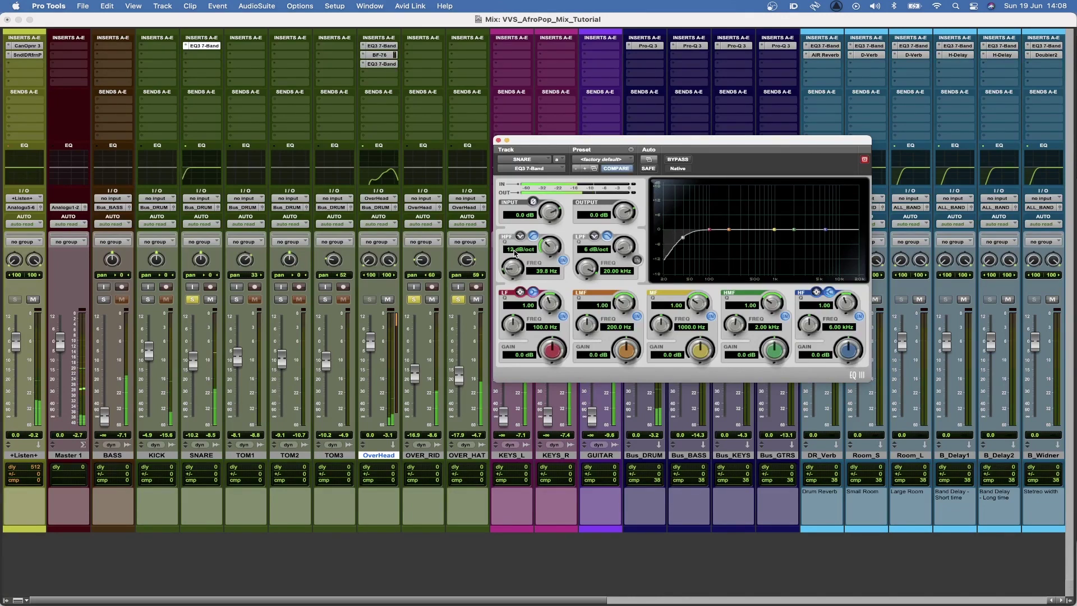
drag(774, 229, 760, 250)
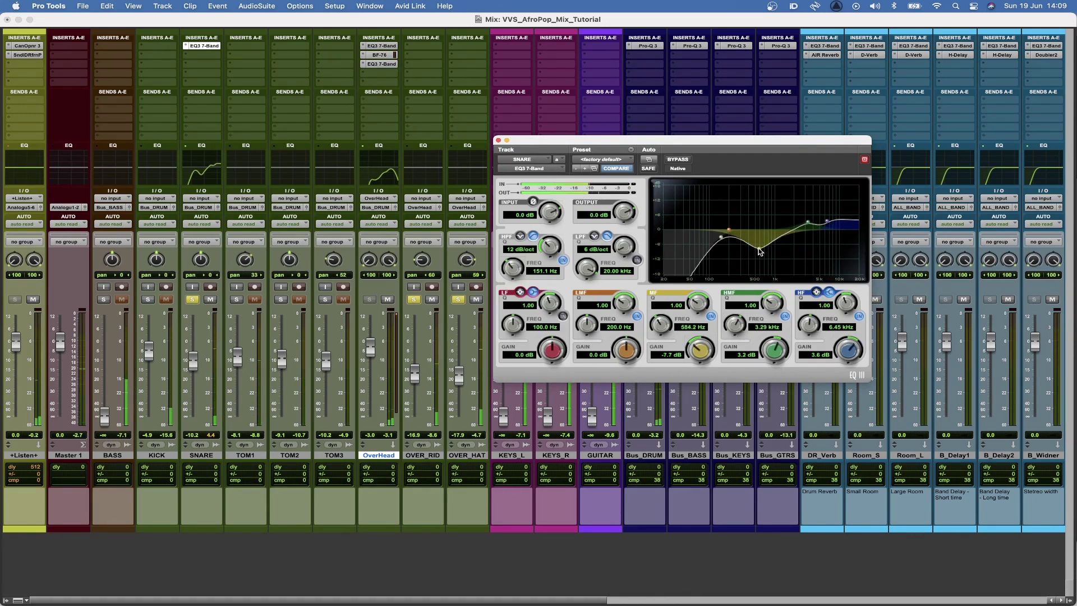
drag(698, 302, 698, 312)
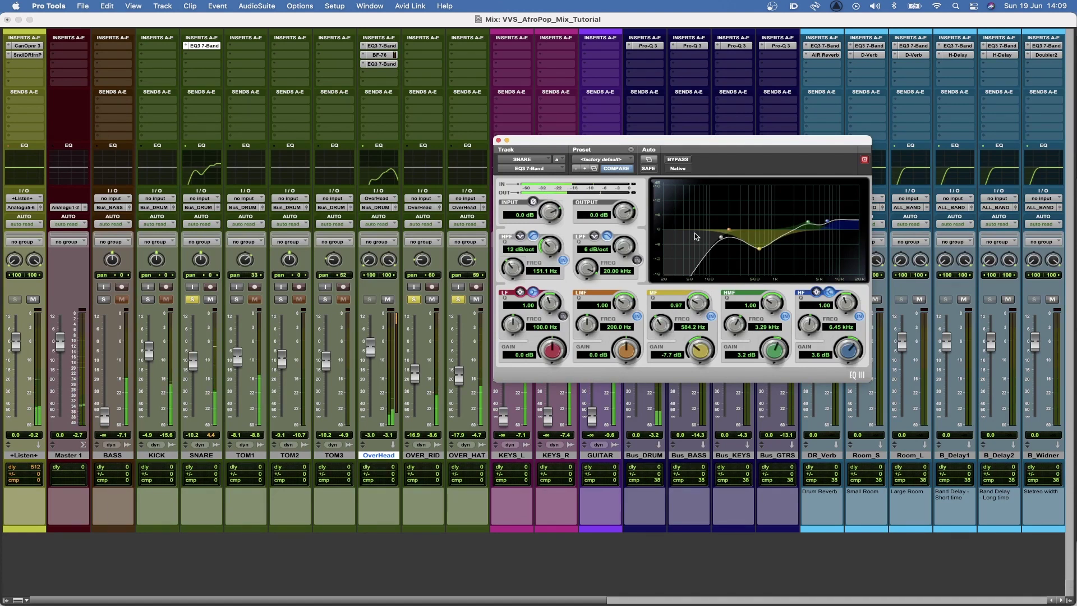
drag(759, 249, 759, 248)
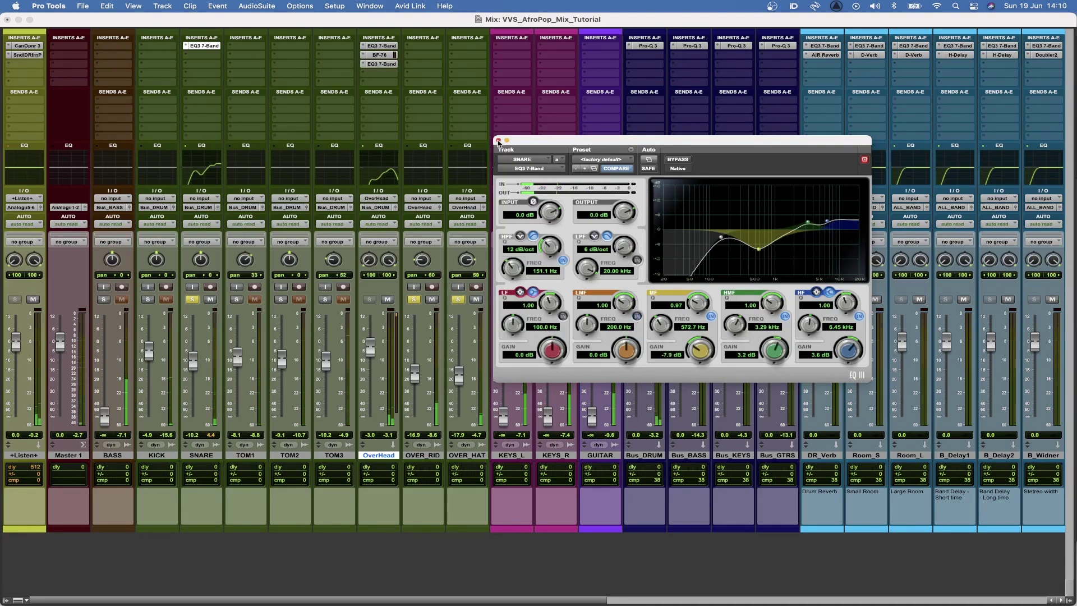
click(498, 140)
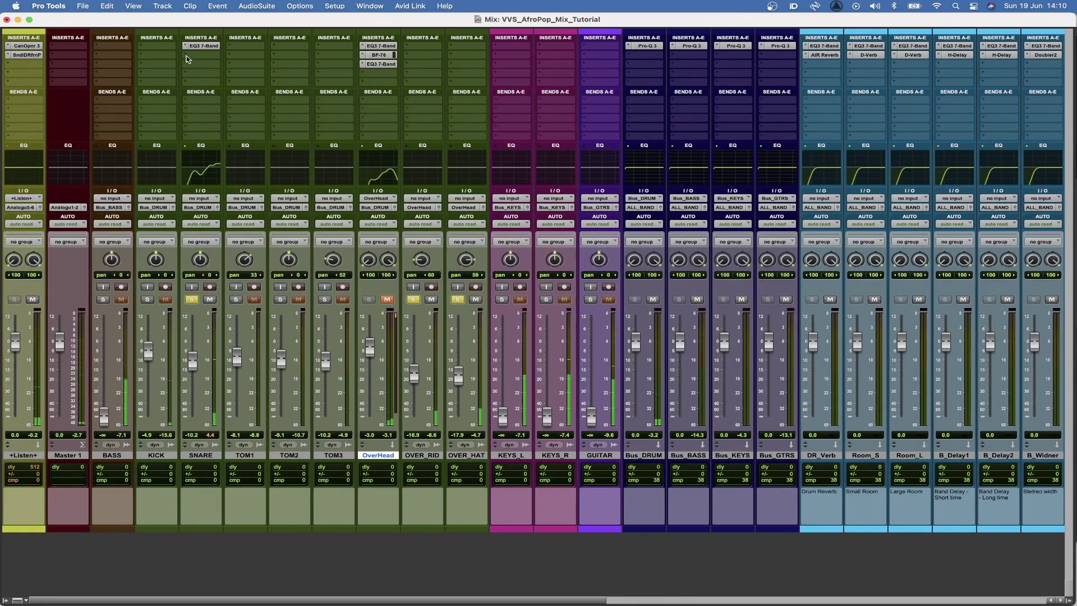
Insert an Oxford Drum Gate on SNARE, review its Decay tab, and set threshold to -21.7 dB
click(187, 57)
mouse_move(258, 56)
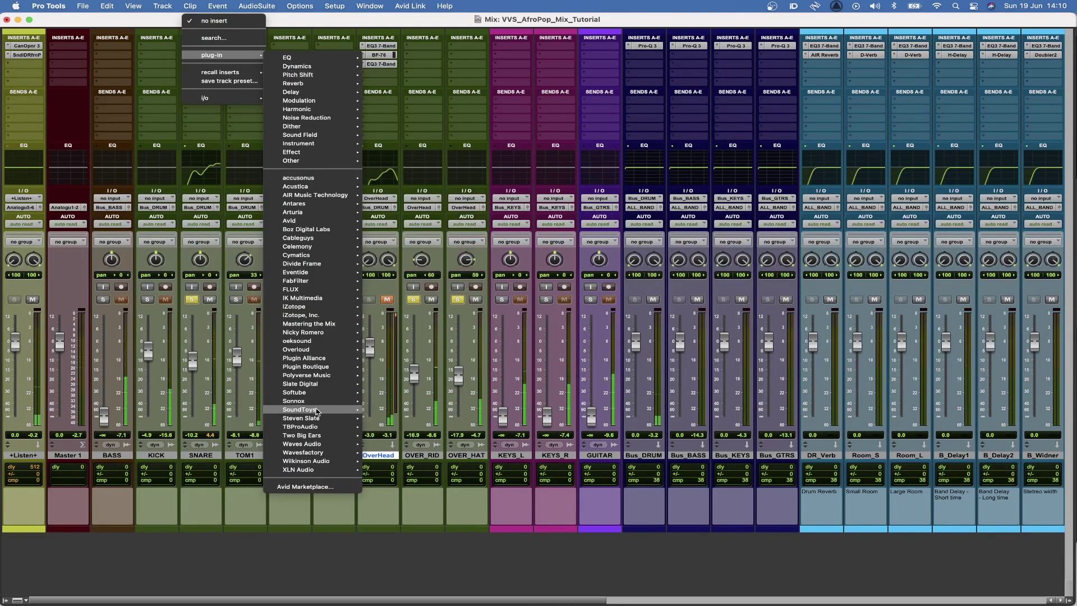
mouse_move(314, 401)
click(427, 400)
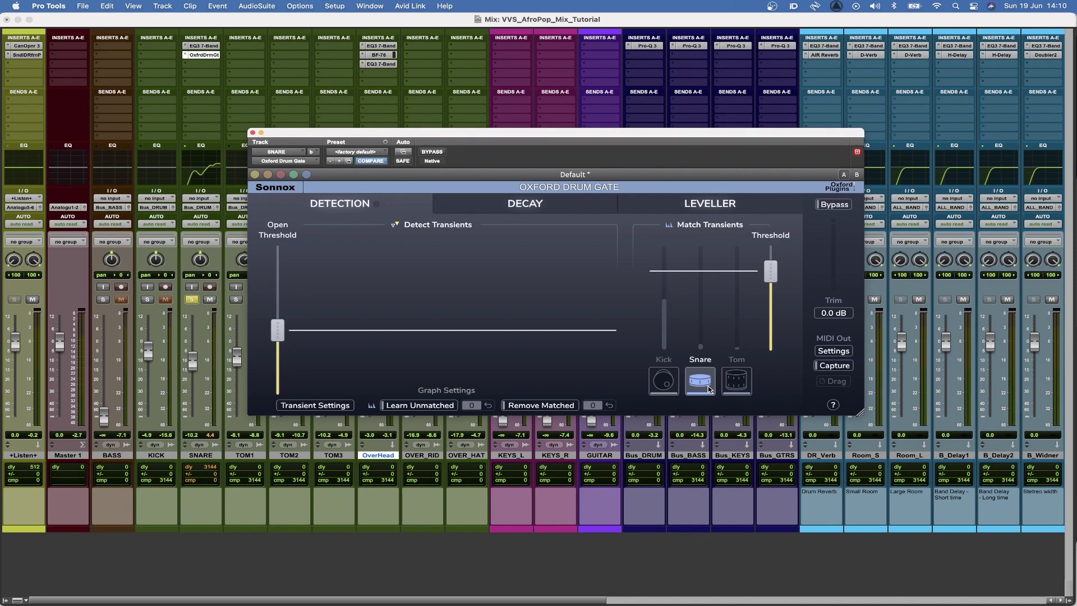
click(525, 203)
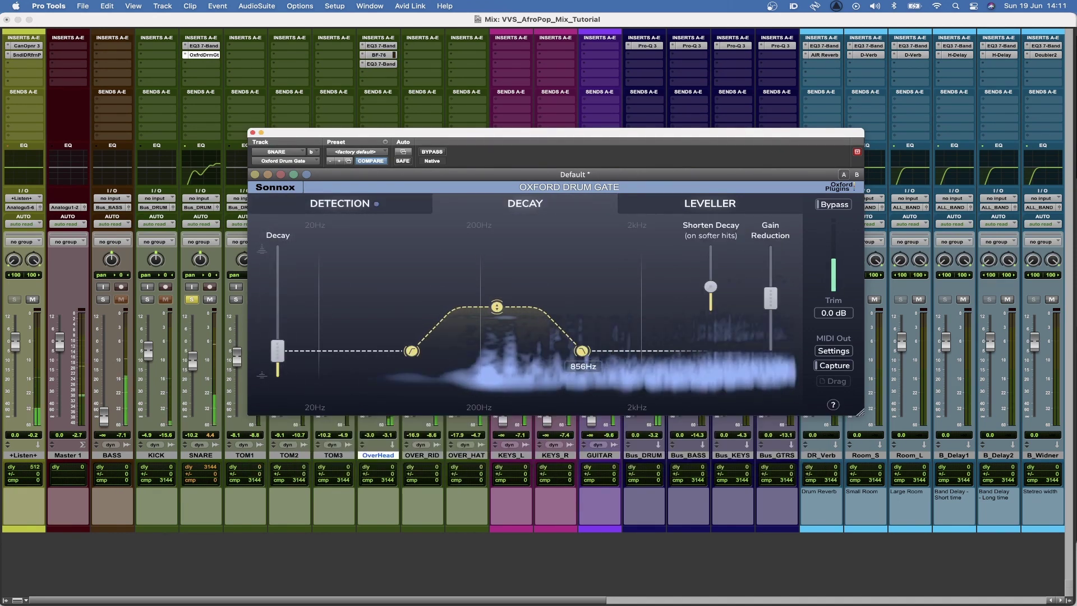
click(340, 203)
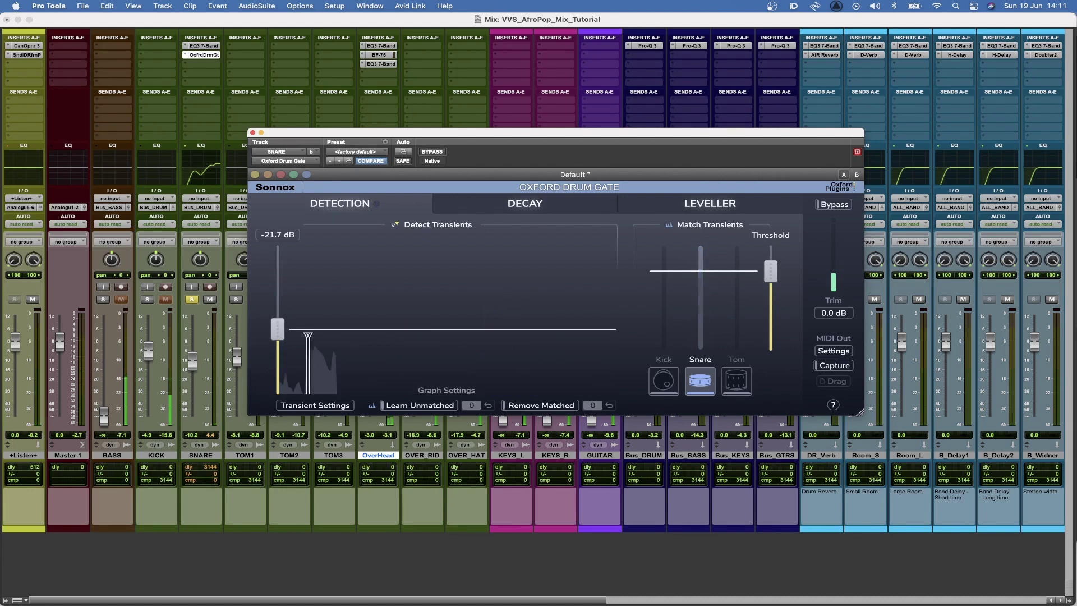
drag(277, 331, 279, 330)
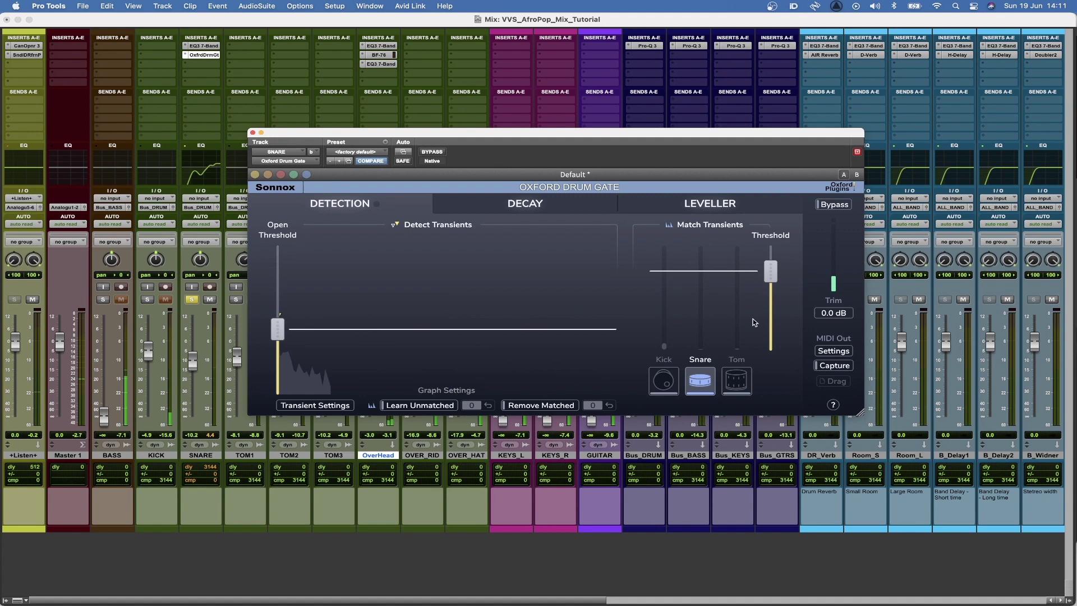
click(252, 133)
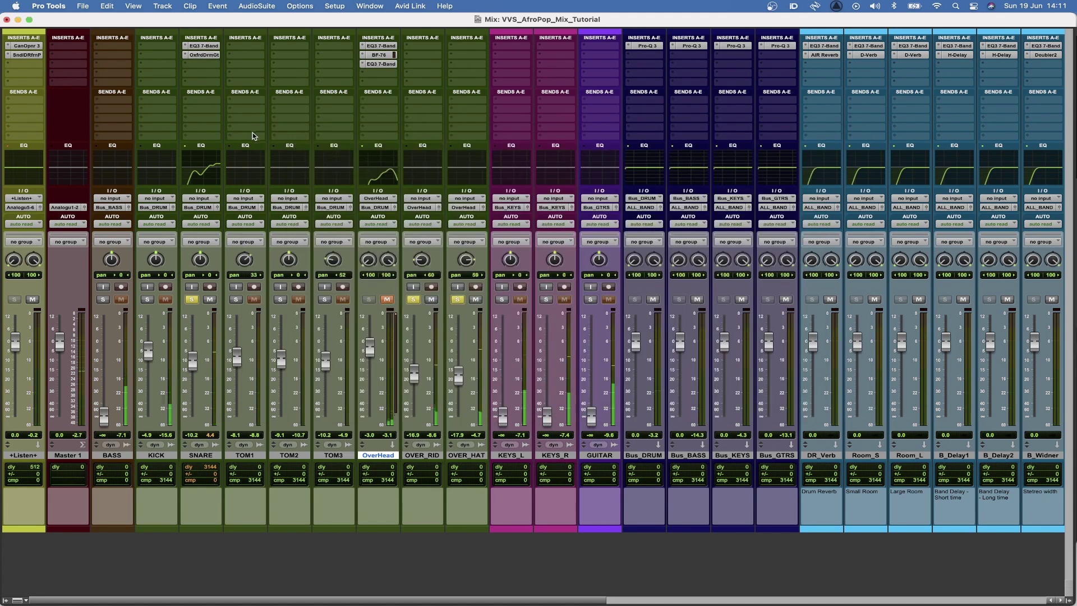
Re-solo the snare and insert a CLA-76 on it, Bluey model, ratio 8
click(191, 299)
click(190, 64)
mouse_move(297, 76)
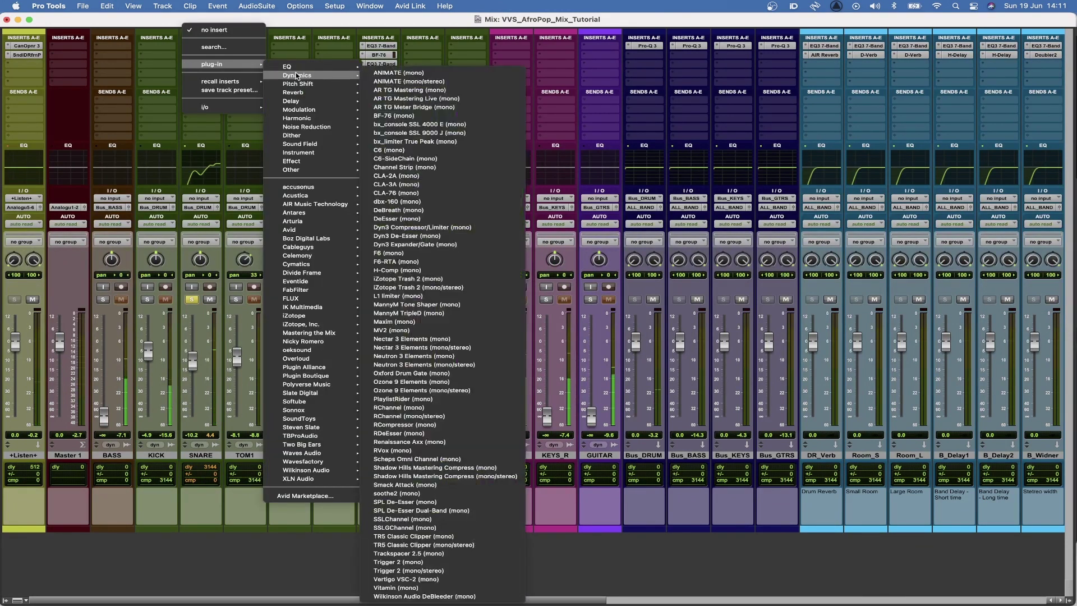
click(429, 193)
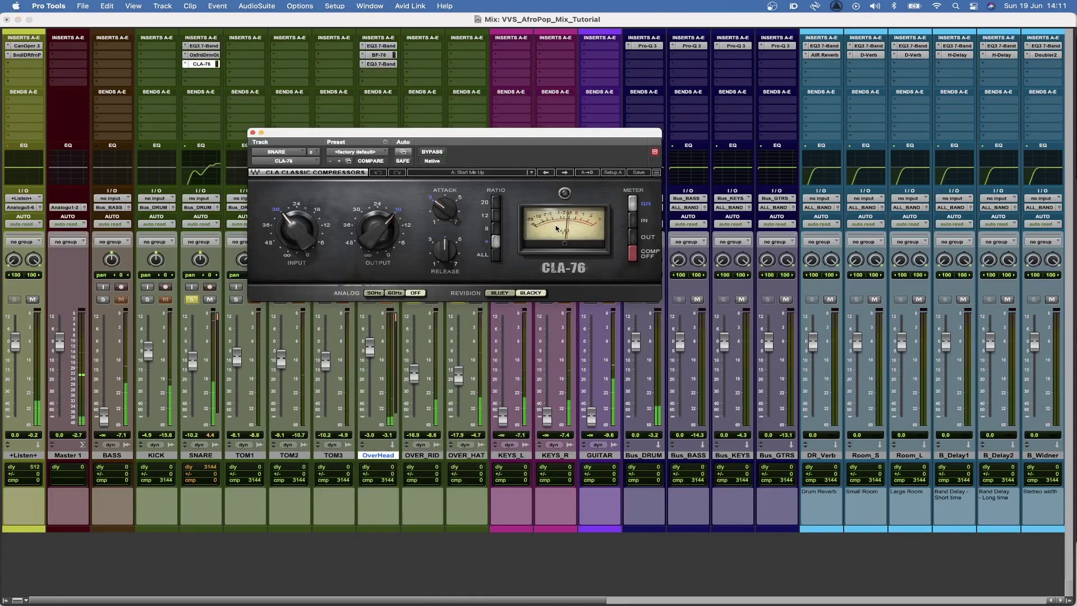
click(499, 293)
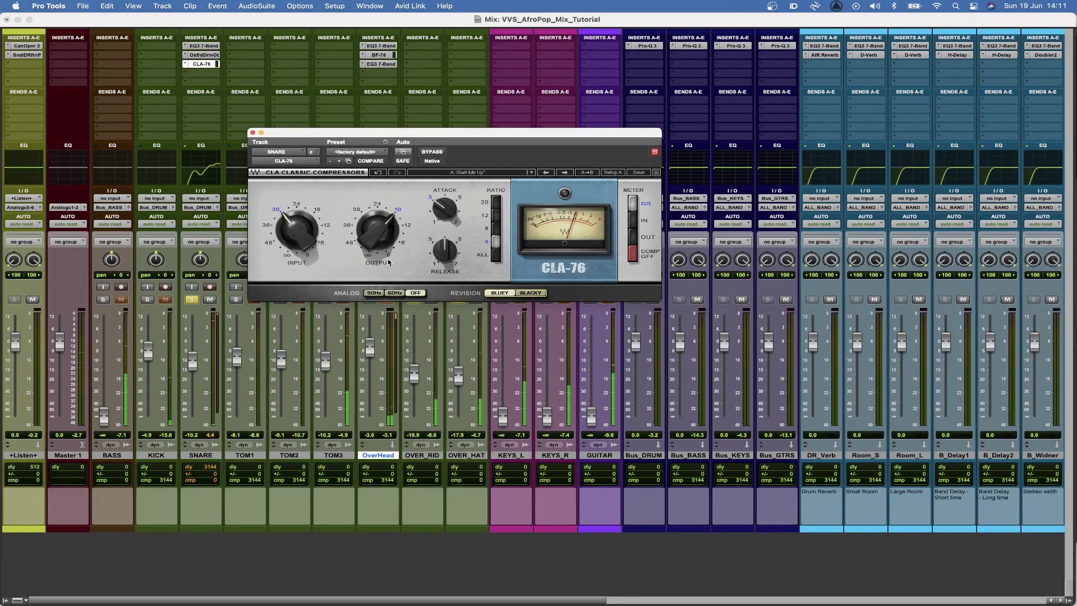
click(497, 229)
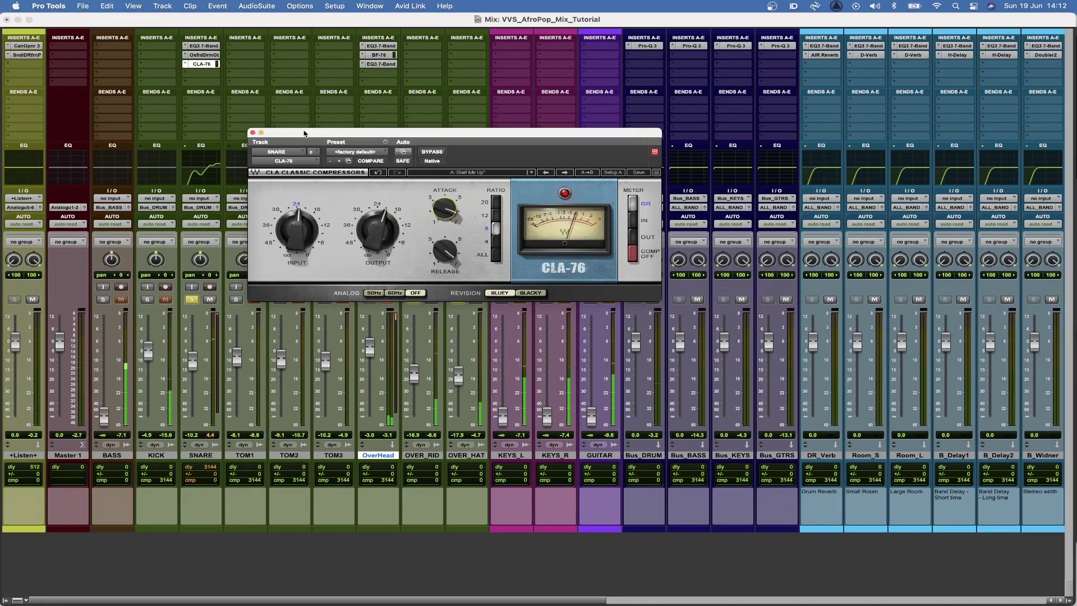
Unmute OverHead and lower the snare CLA-76 output to -22.3, then close it
drag(304, 133, 337, 51)
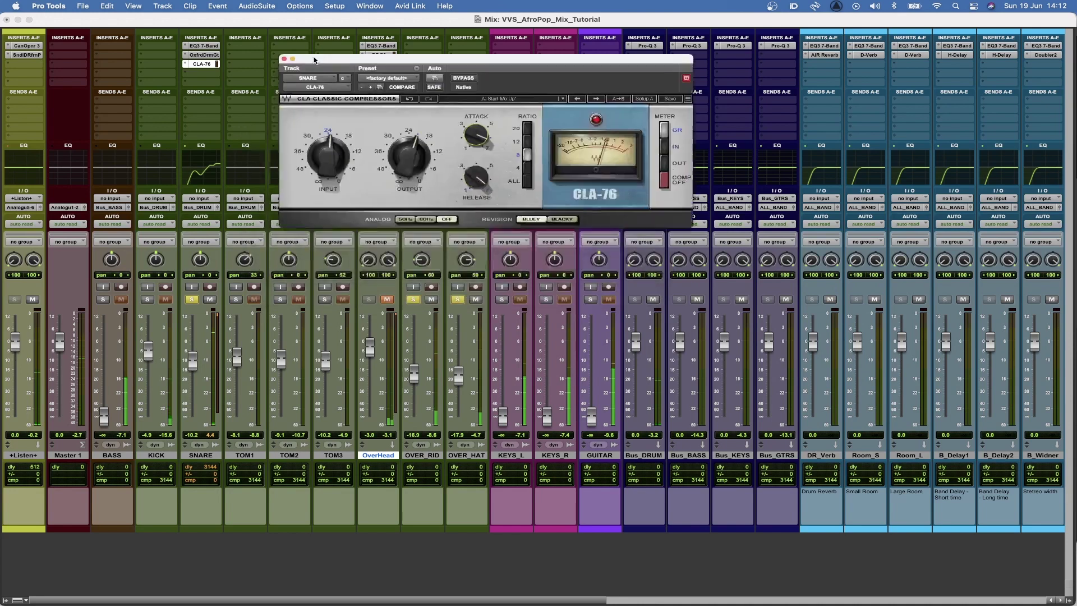
click(387, 300)
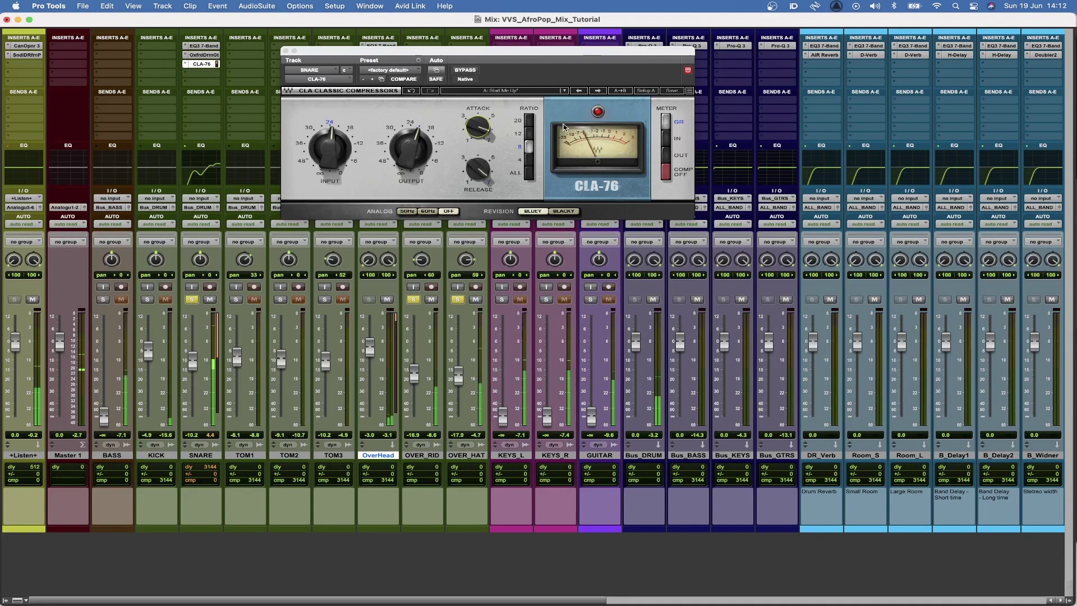
click(411, 148)
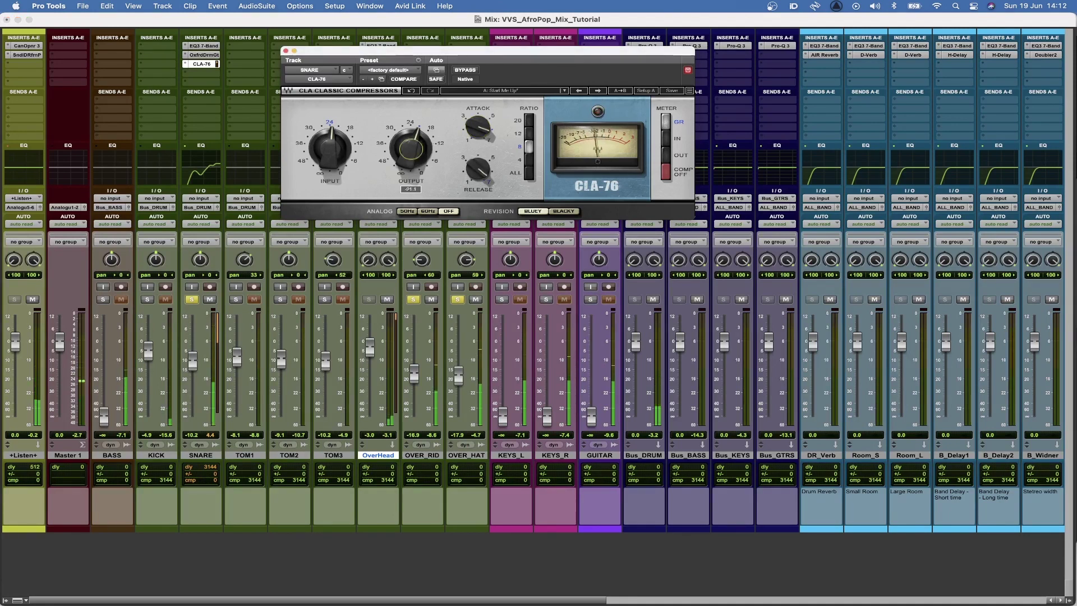
drag(412, 148, 411, 155)
click(285, 50)
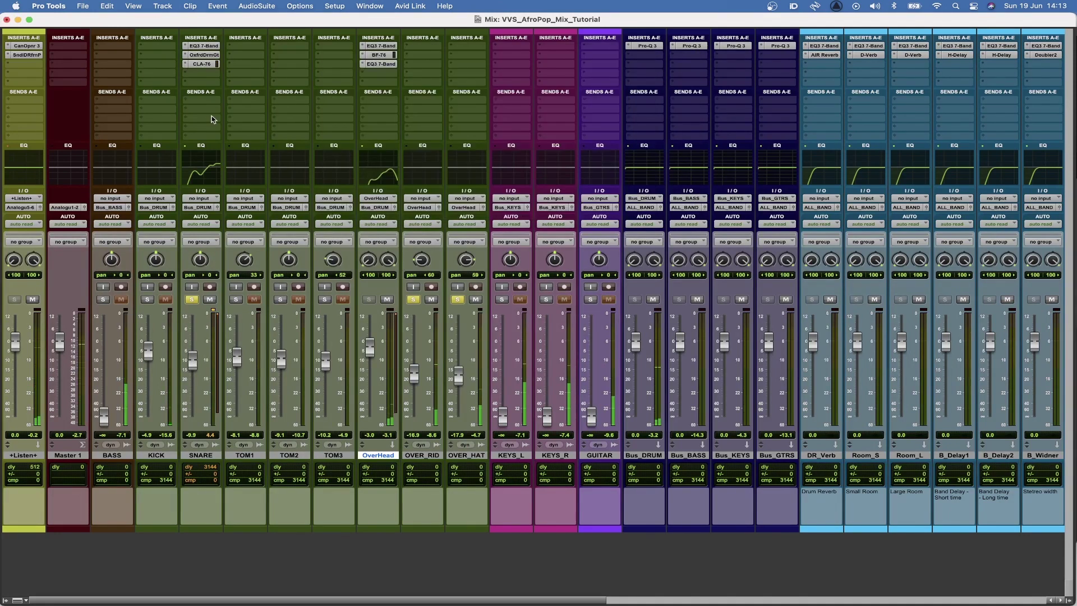
Route the SNARE's send A to the DR_Verb reverb
click(187, 102)
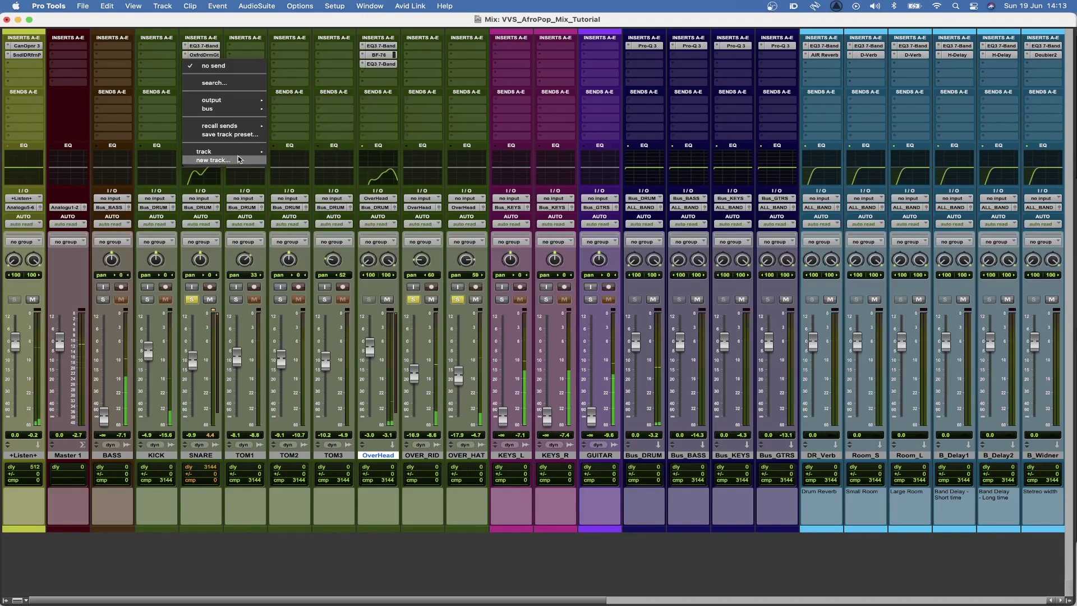
mouse_move(242, 151)
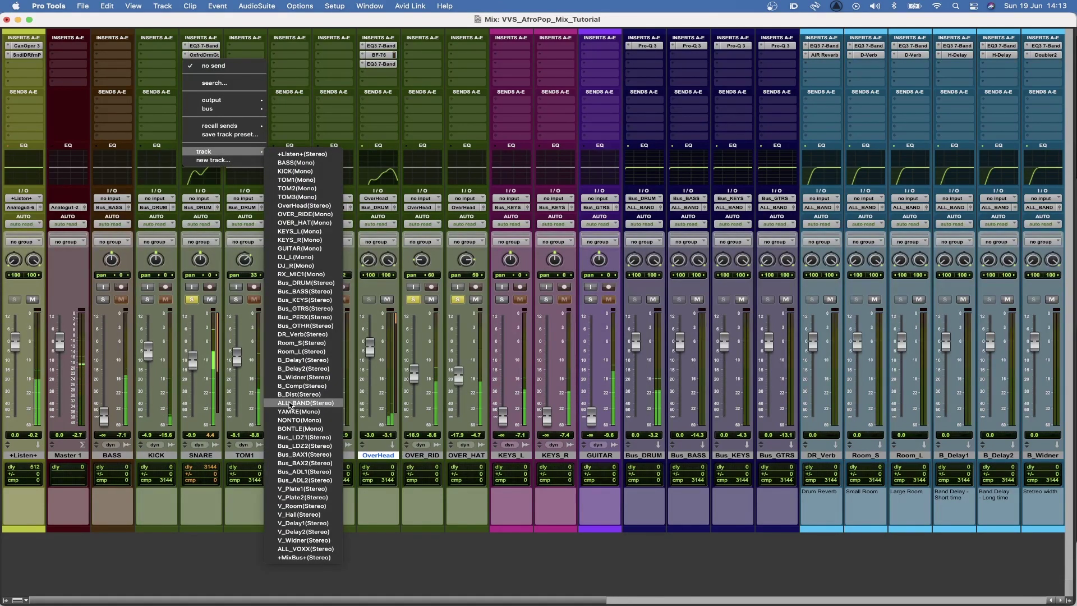
click(310, 335)
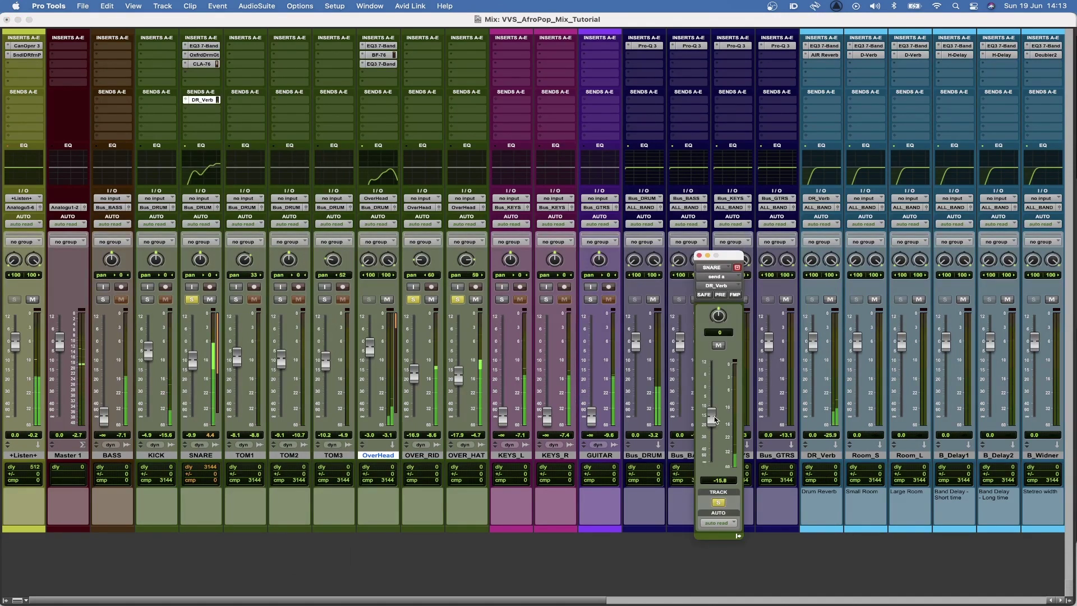
click(699, 255)
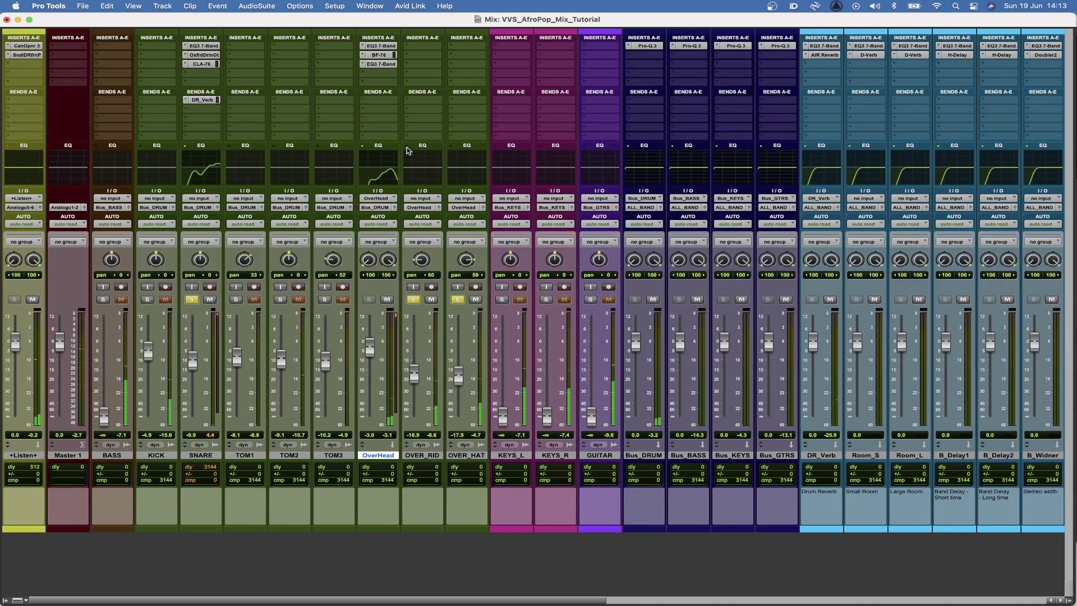
Route the OverHead's send A to DR_Verb and raise its send level to -7.0 dB
click(371, 101)
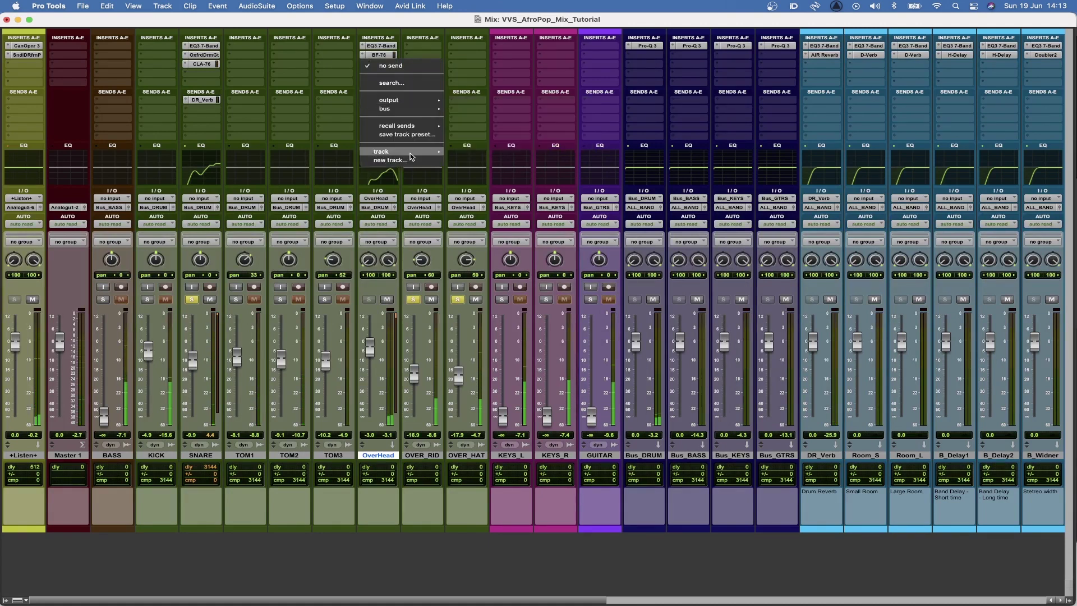
mouse_move(411, 156)
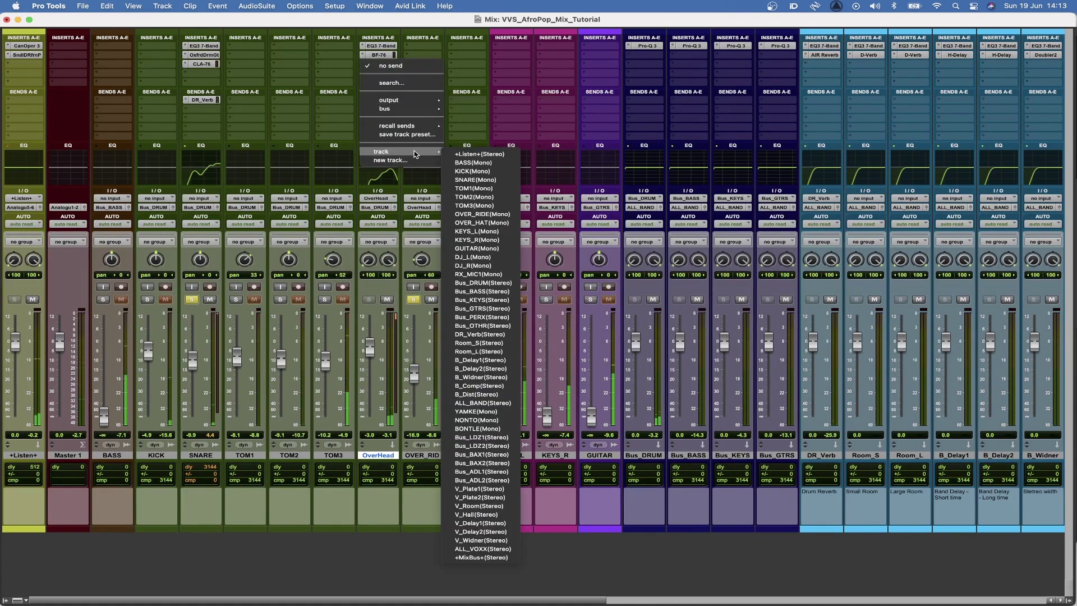
click(488, 339)
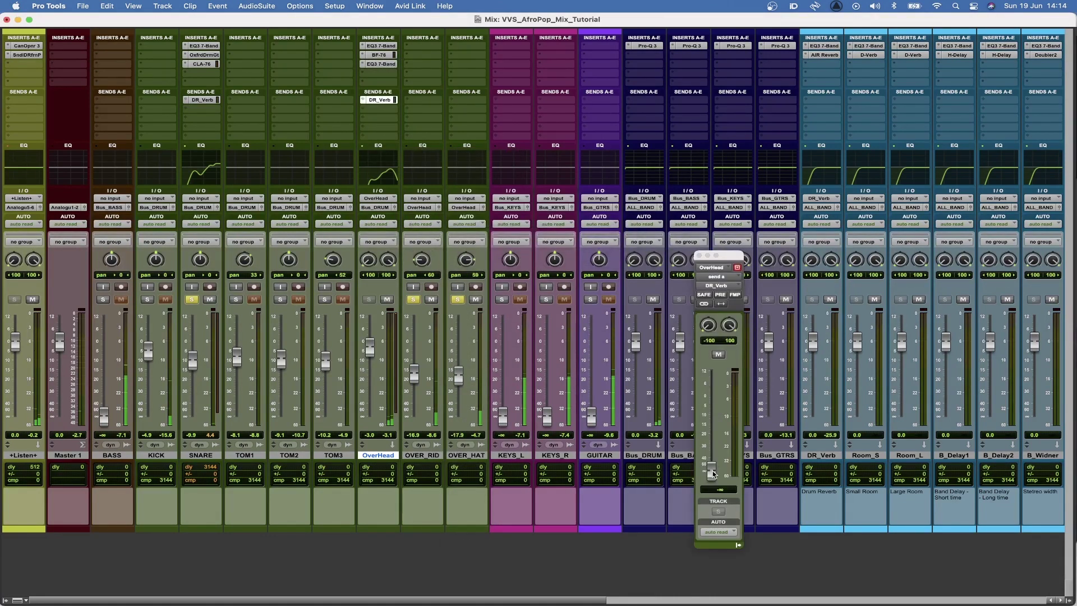
drag(713, 472, 712, 413)
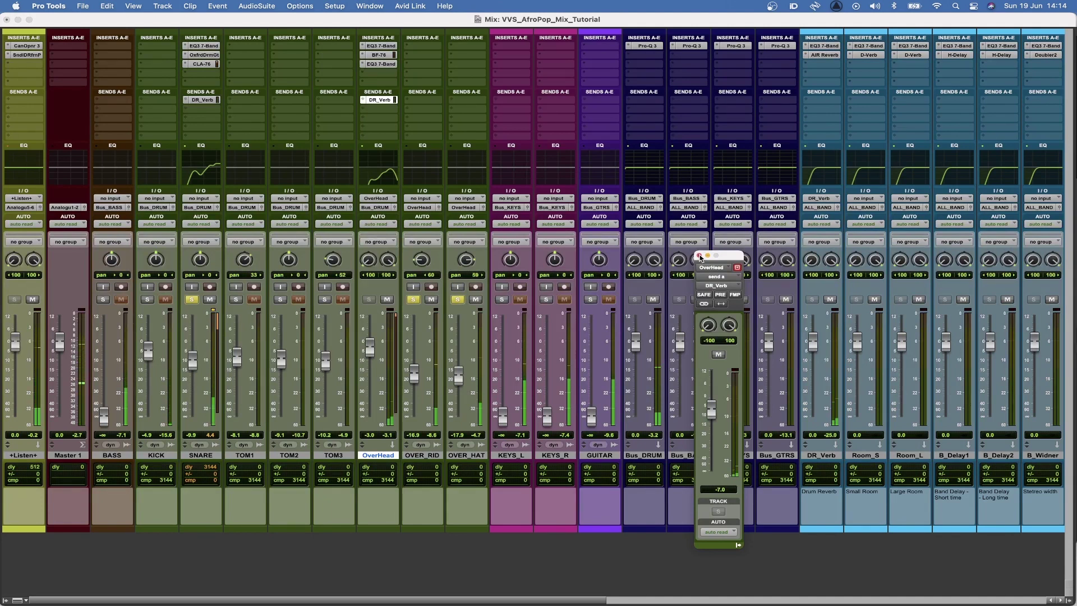
click(699, 256)
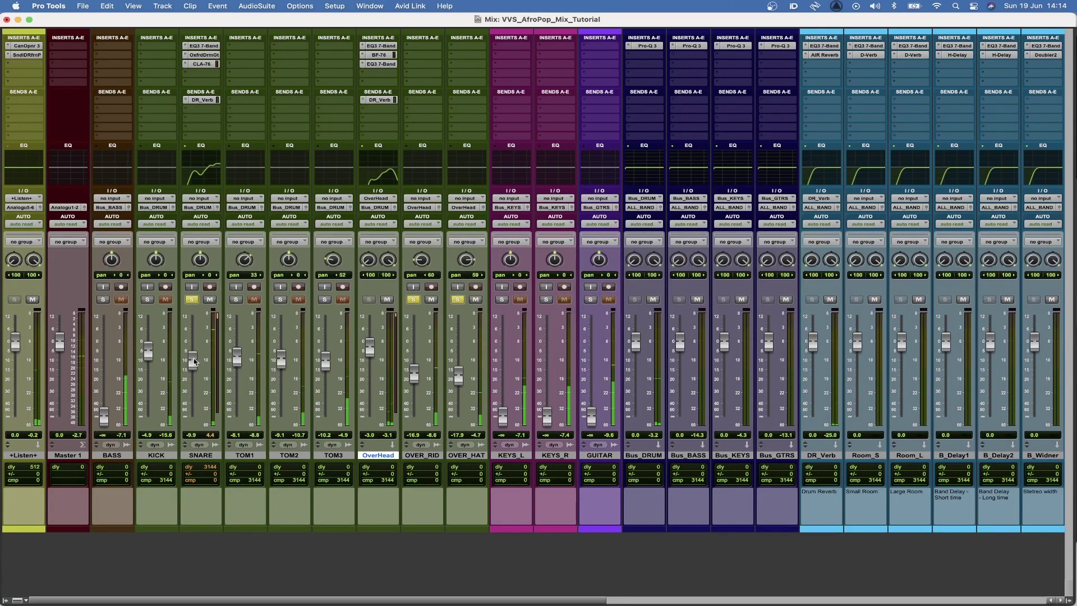
Insert EQ3 7-Band on KICK: cut 10.6 dB at 355.7 Hz, boost 4.6 dB at 4.60 kHz
click(156, 46)
mouse_move(169, 46)
mouse_move(247, 49)
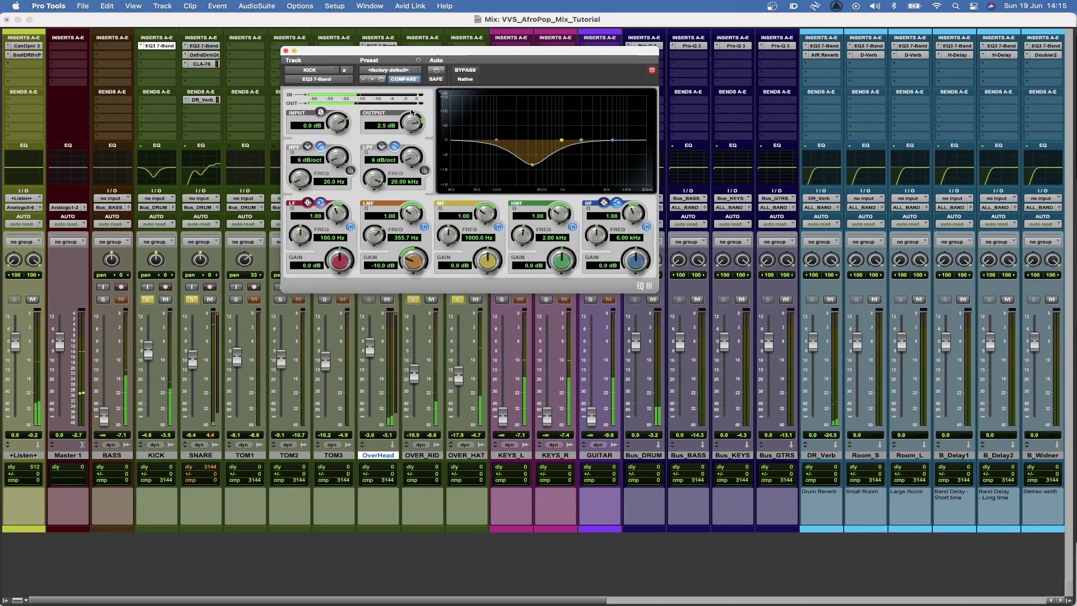
drag(561, 225, 561, 222)
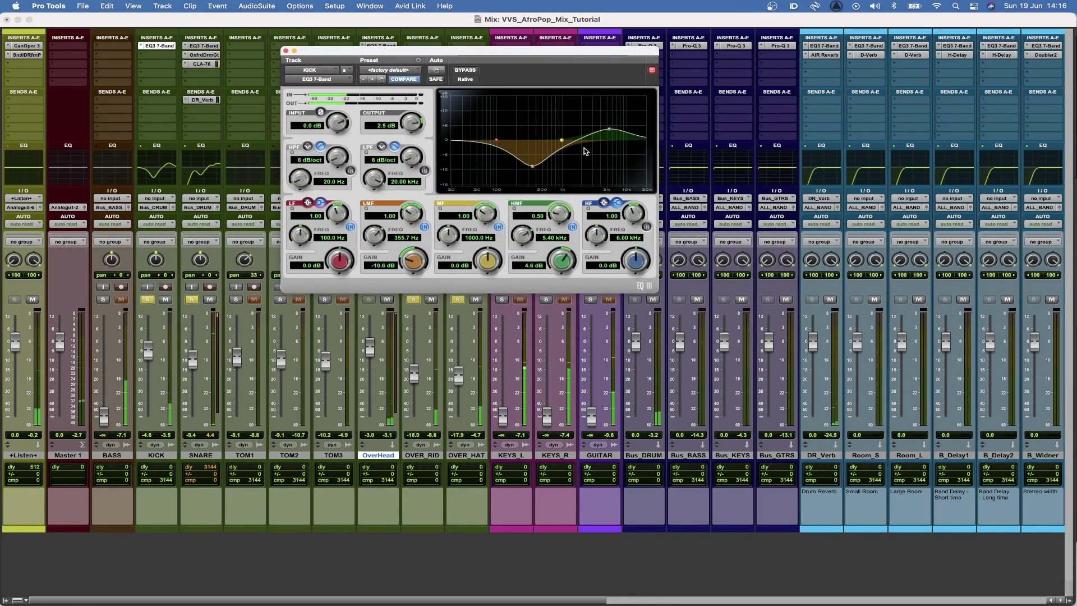
drag(610, 130, 606, 132)
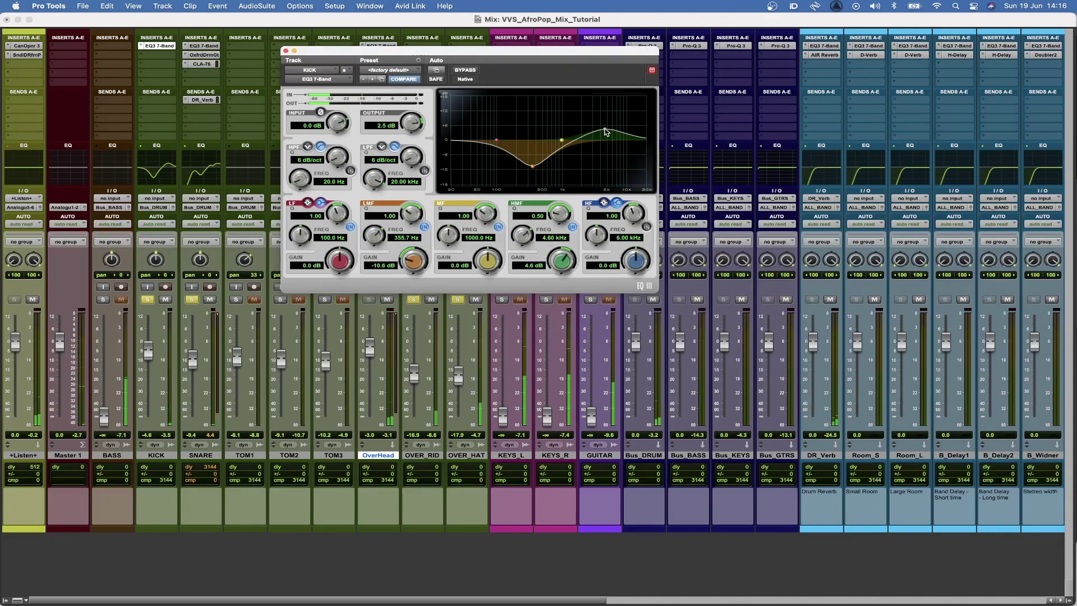
key(super+w)
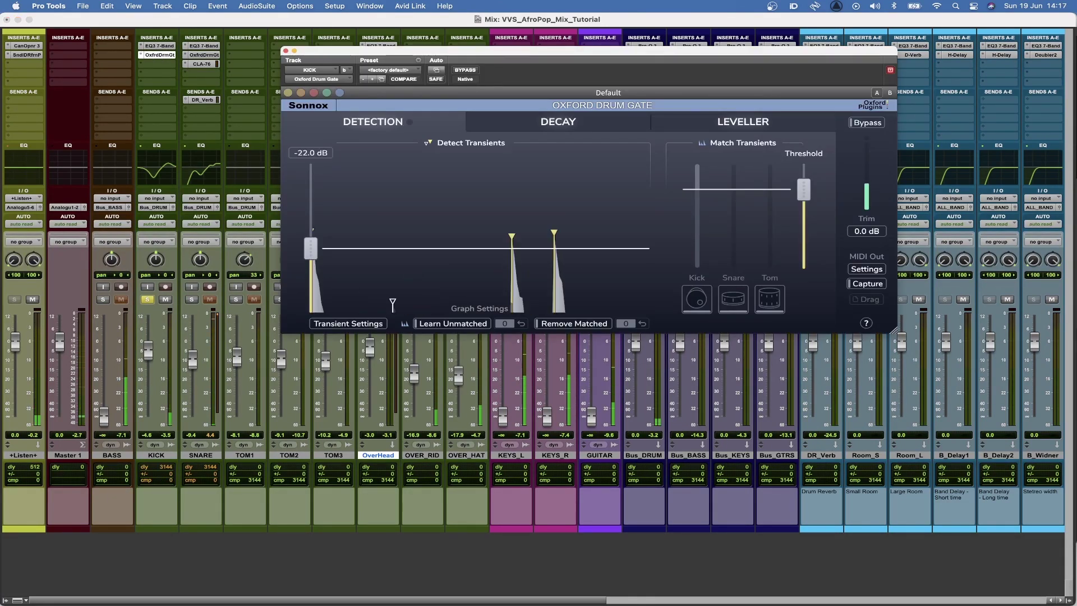
Set the kick gate threshold to -25 dB, enable Kick transient matching, and check the Decay settings
drag(311, 249, 310, 258)
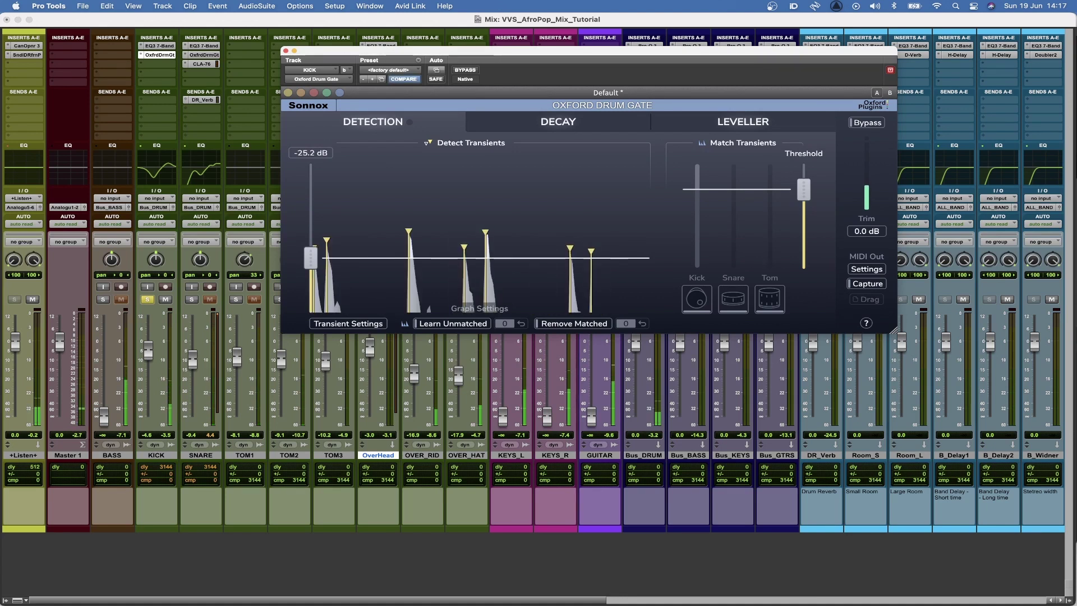
click(693, 300)
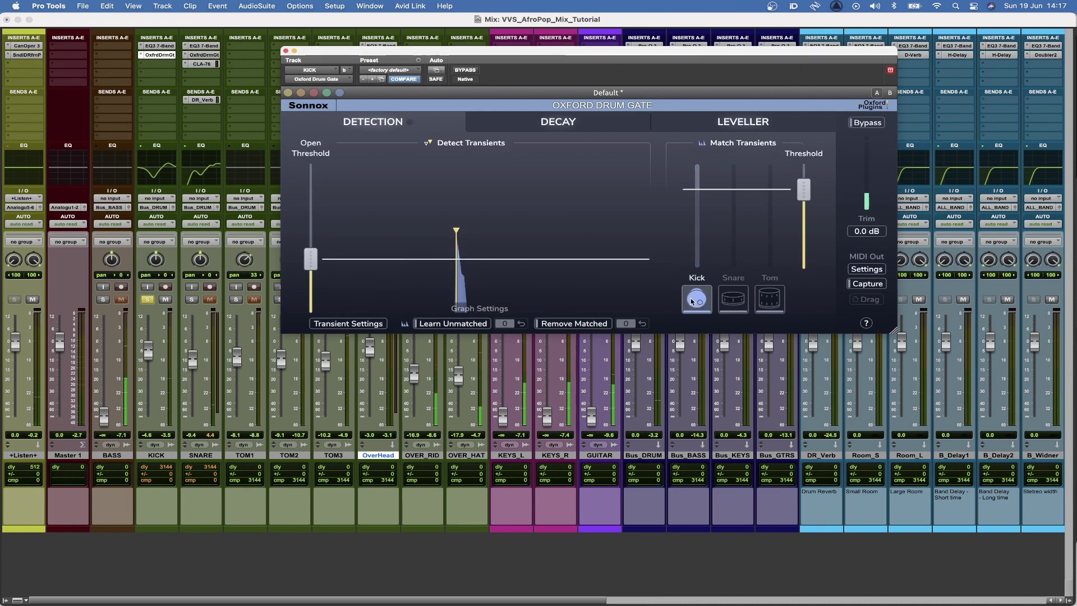
click(558, 122)
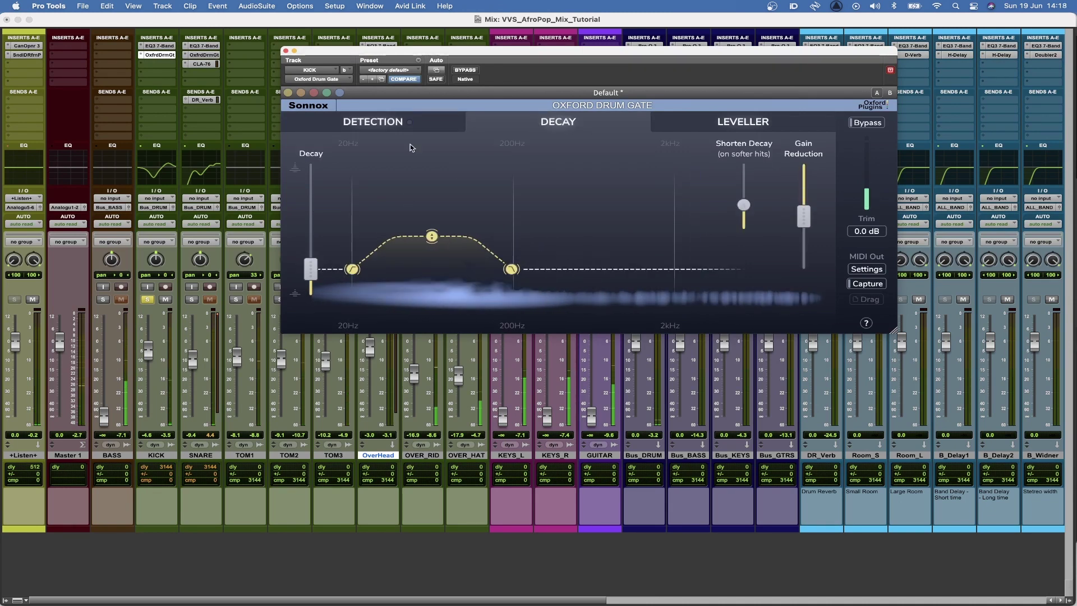
click(285, 50)
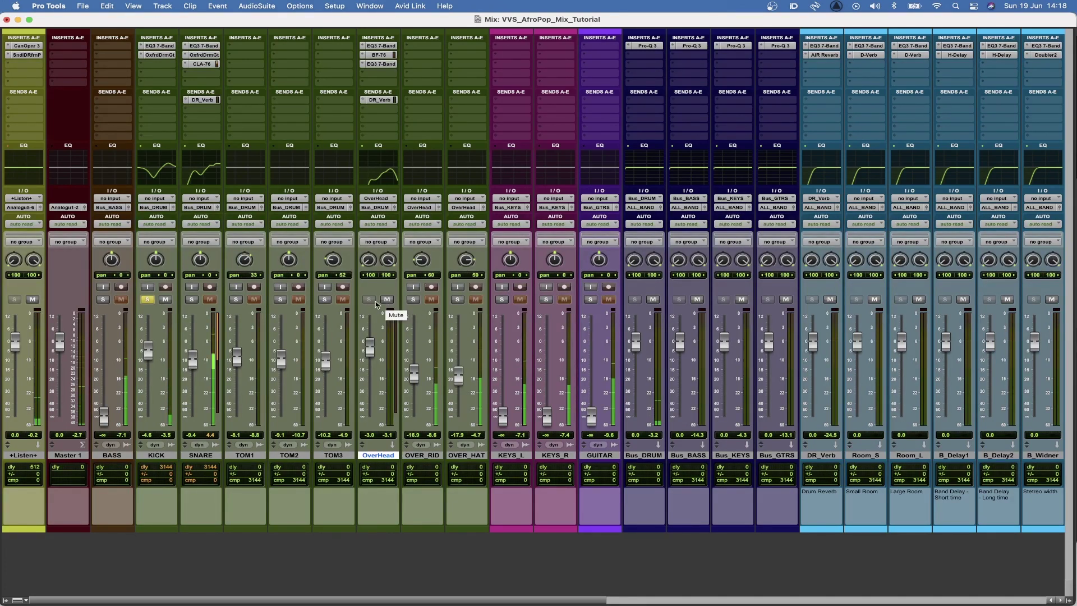
Solo the OVER_RID and OVER_HAT overheads together, then unsolo them
click(413, 299)
click(459, 300)
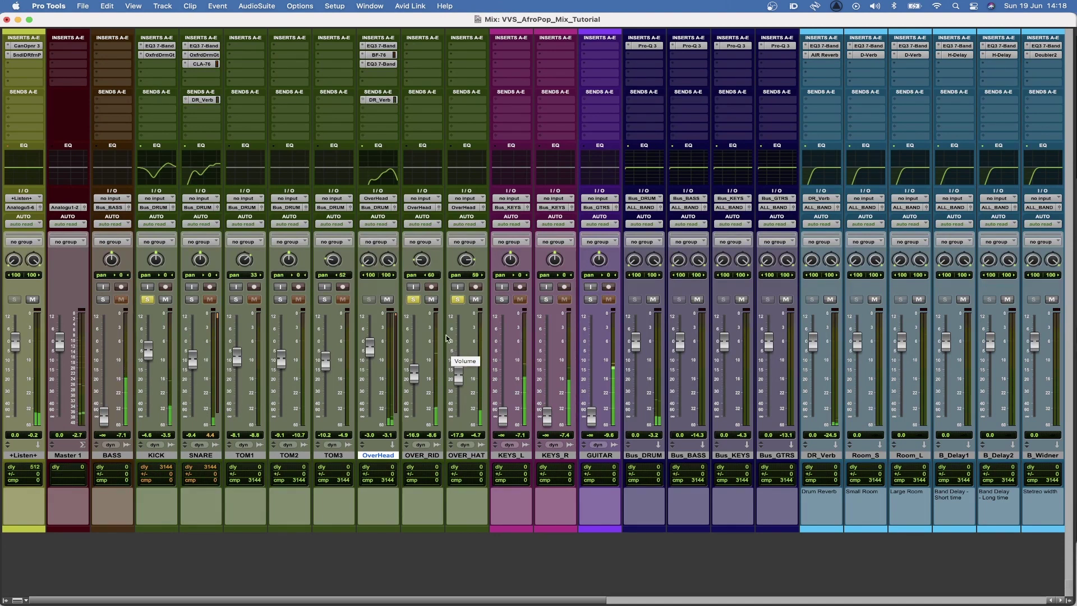
drag(416, 300, 459, 301)
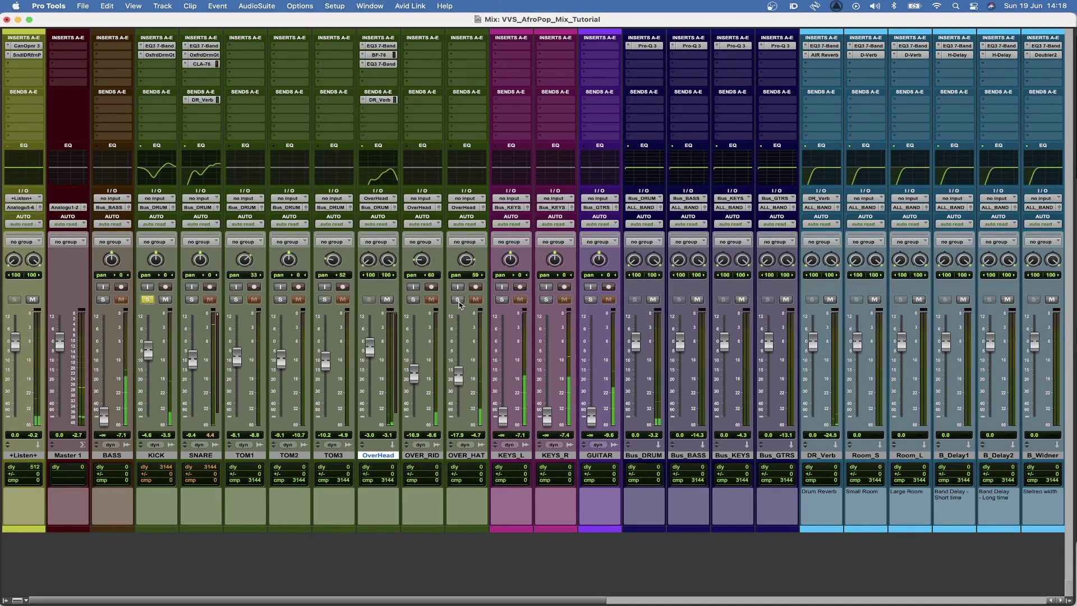
Solo the SNARE alongside the KICK, then clear both solos
click(194, 301)
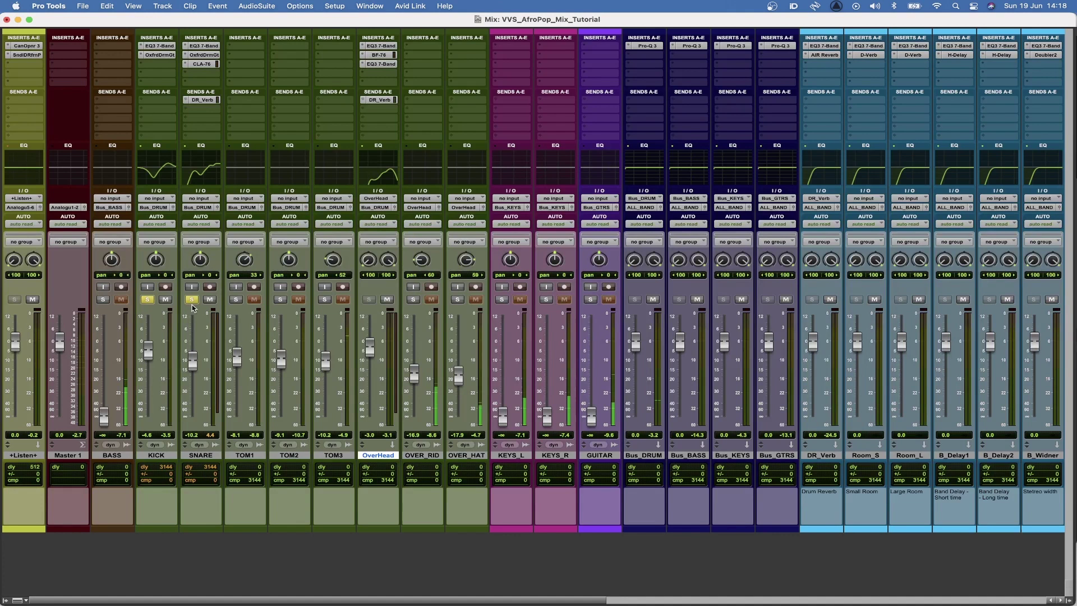
click(147, 300)
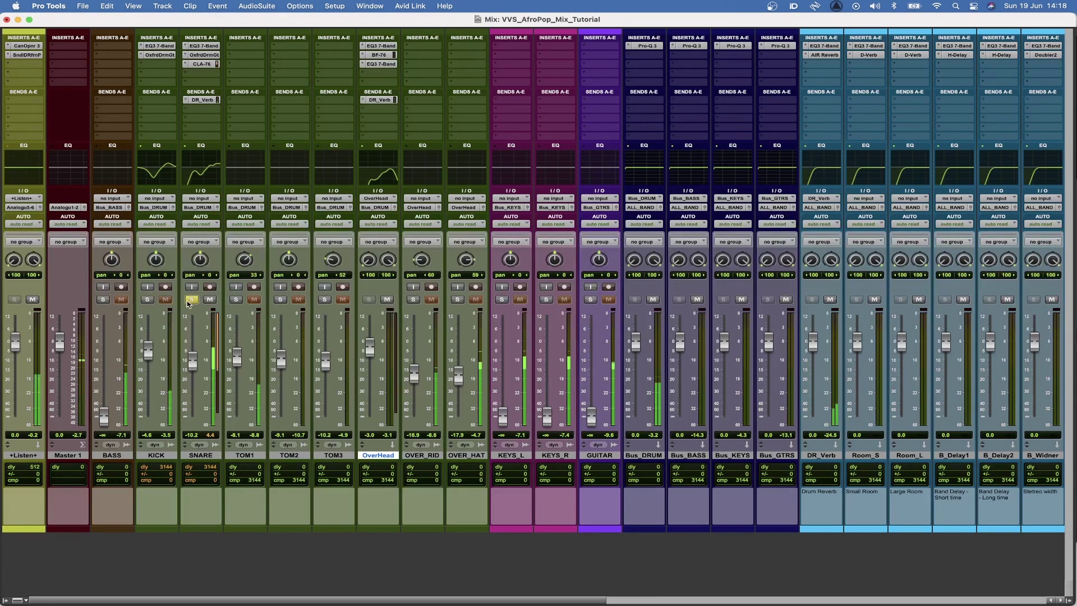
click(191, 301)
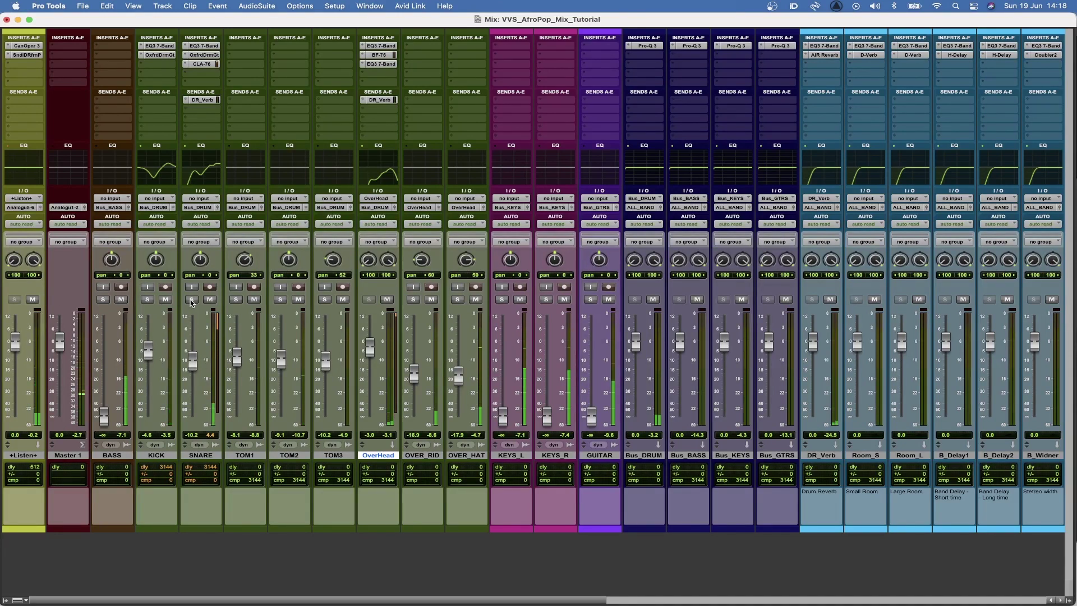
Raise the SNARE's DR_Verb send to about -13.7 dB and select the KICK track
click(206, 101)
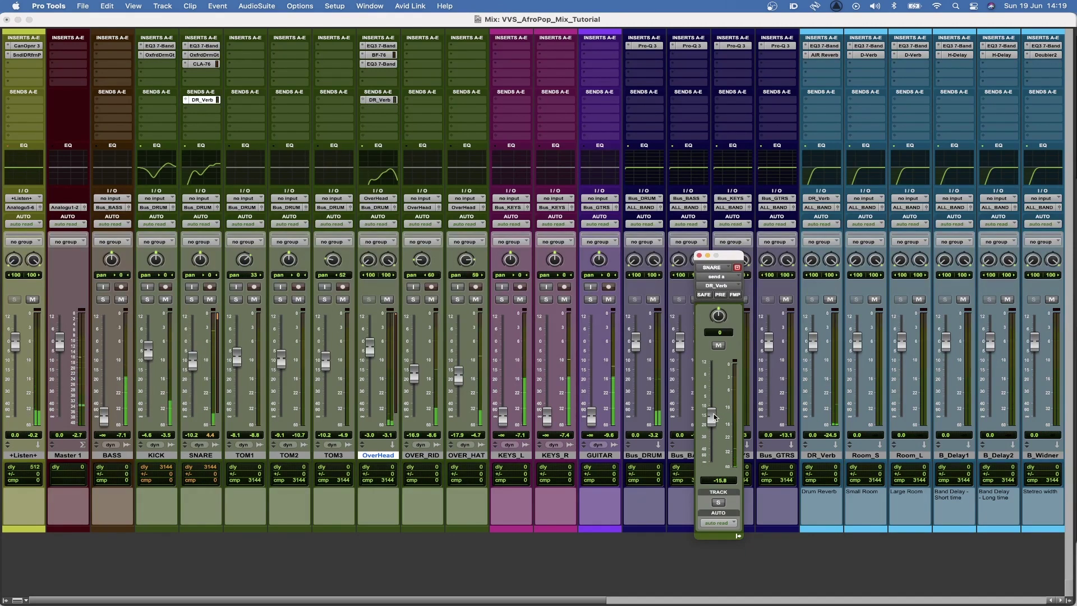
drag(716, 415, 715, 412)
click(699, 256)
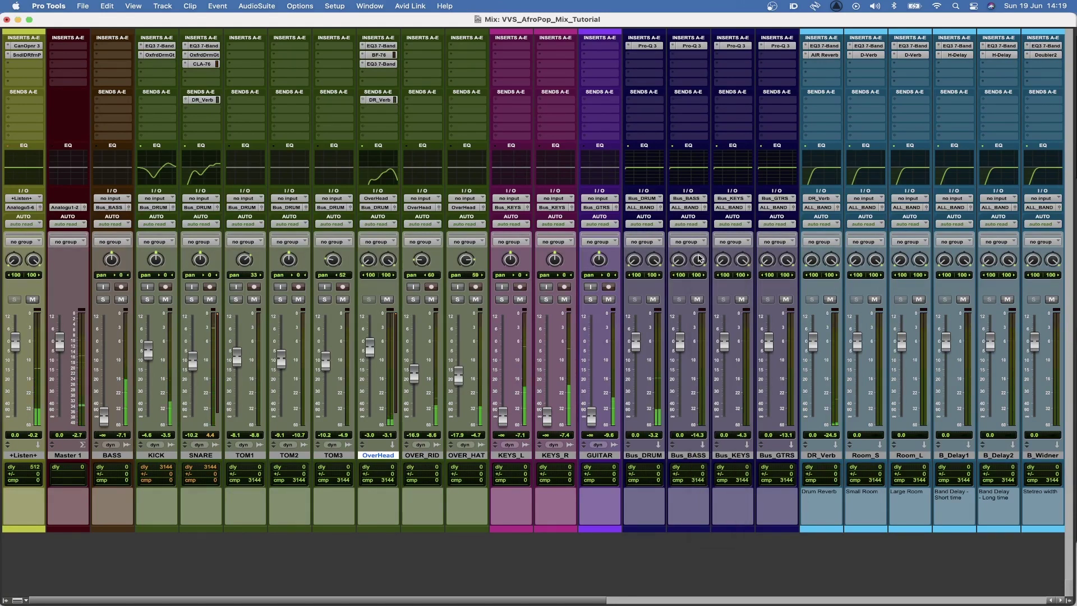
click(156, 455)
Solo the kick, insert a CLA-76 compressor on it and raise its input level
click(147, 300)
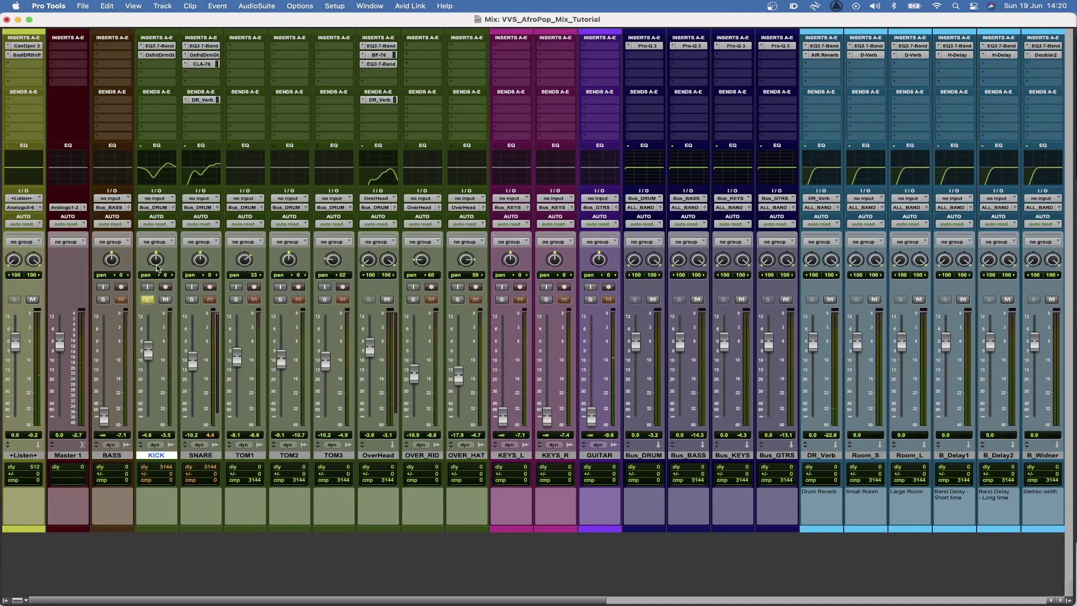
click(143, 68)
mouse_move(179, 63)
mouse_move(283, 76)
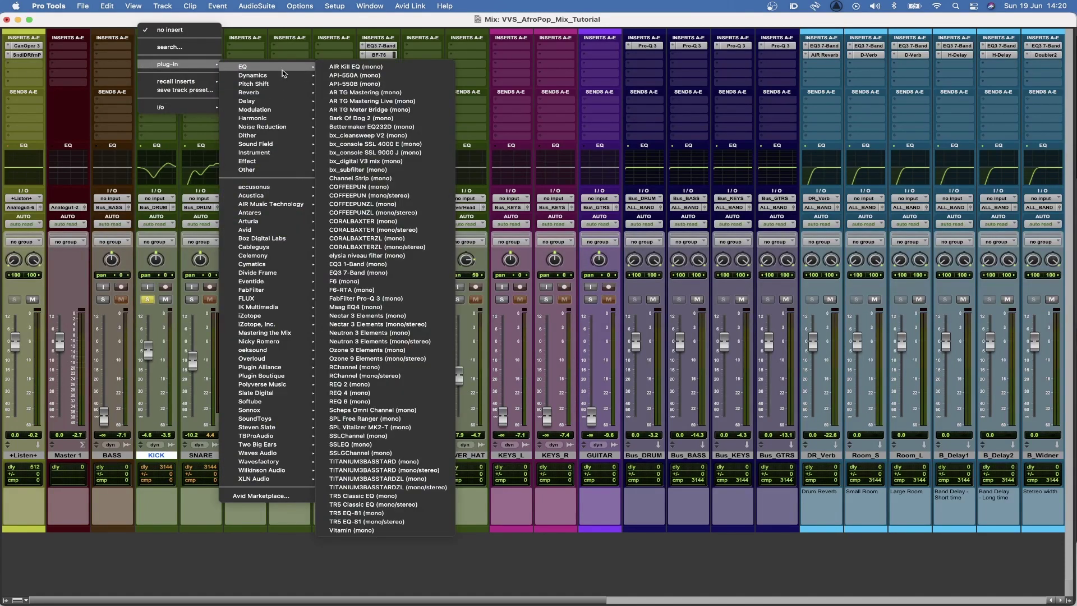
click(352, 193)
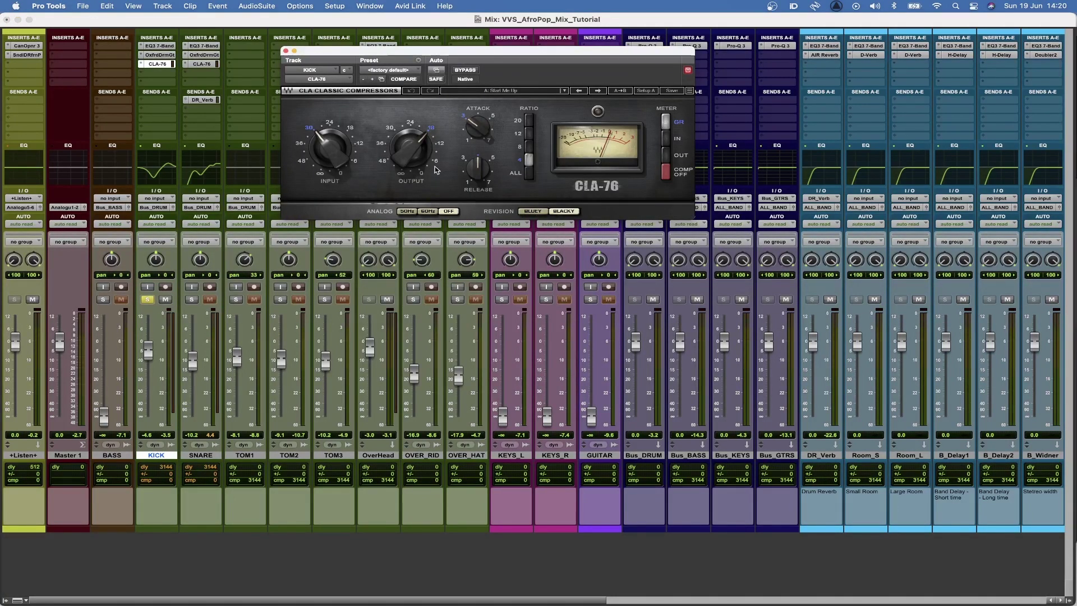
key(space)
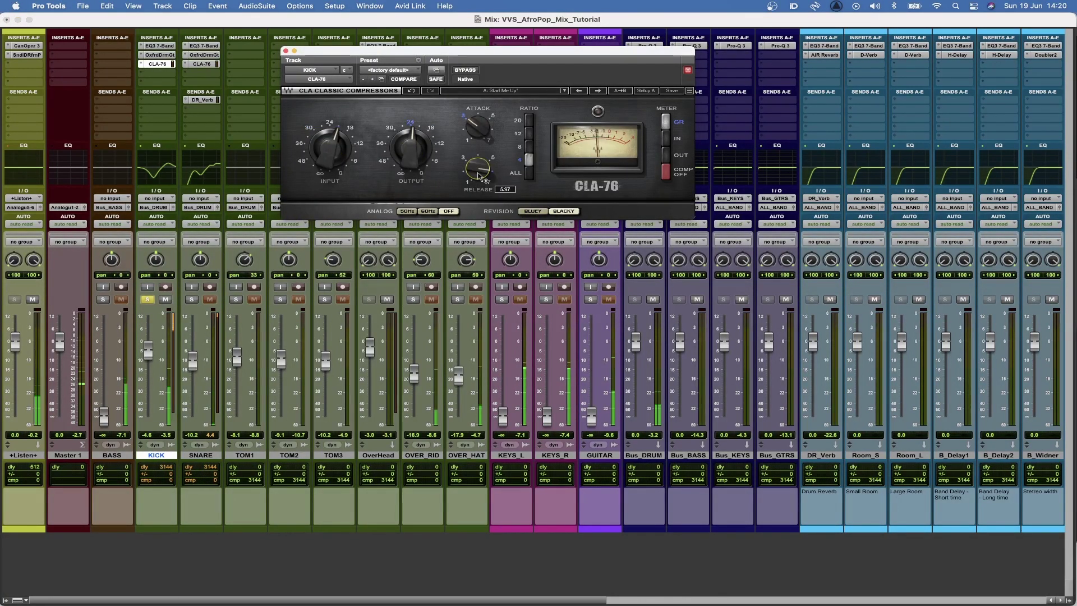
drag(331, 147, 330, 135)
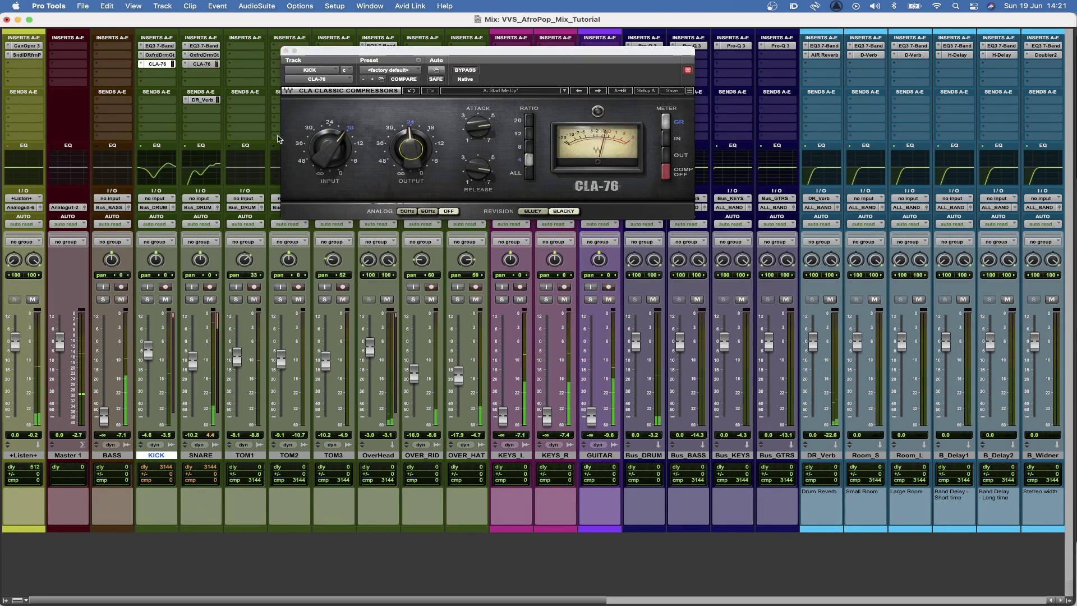
Set the KICK fader to 0 dB and pull TOM1, TOM2 and TOM3 fully down
click(286, 52)
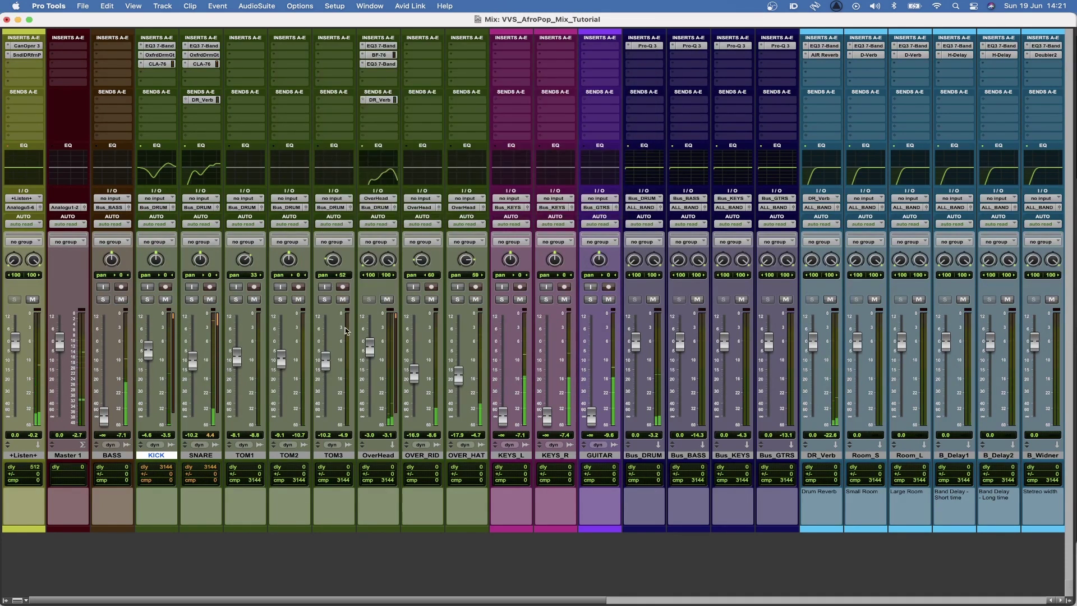
alt+click(153, 344)
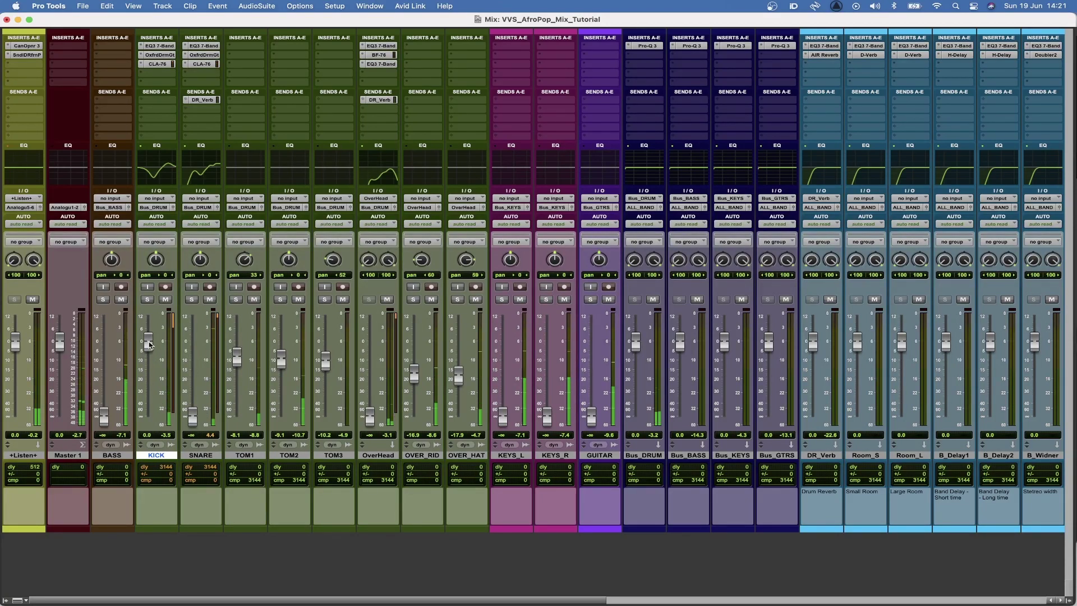
drag(150, 344, 150, 350)
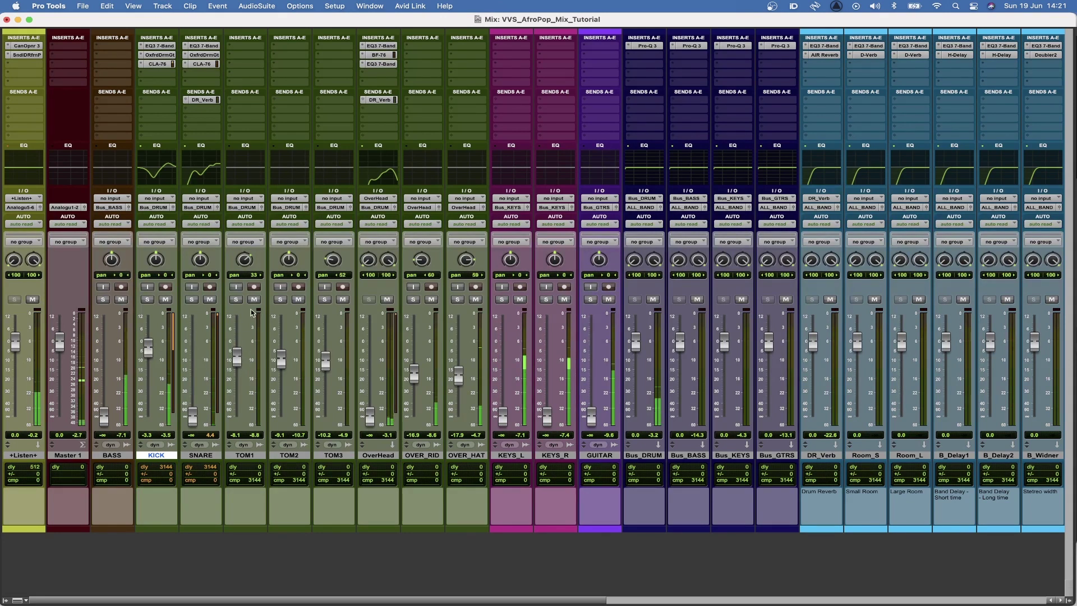
drag(237, 357, 261, 420)
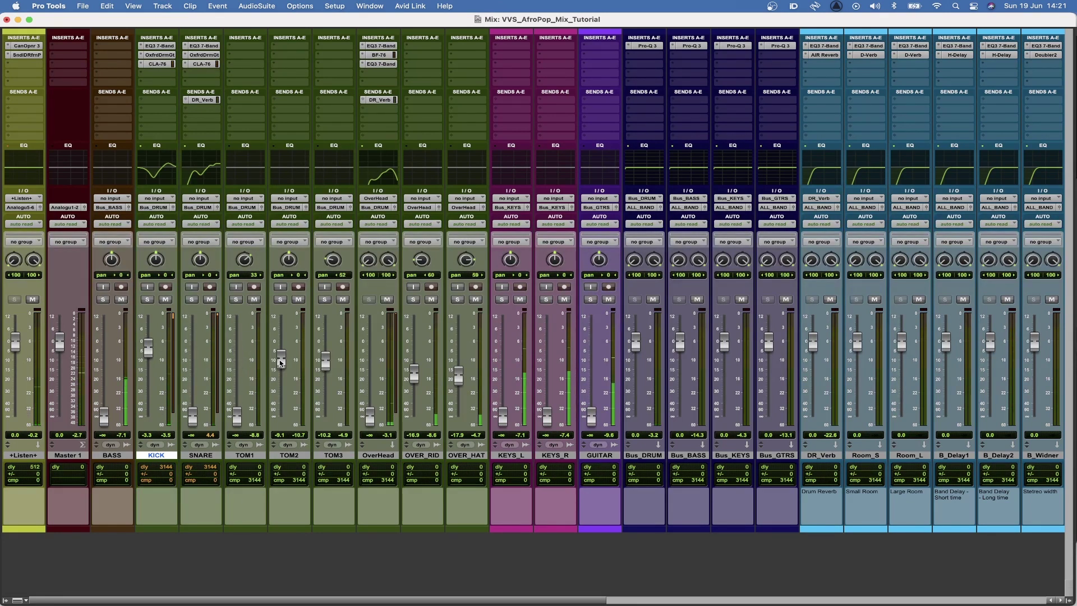
drag(281, 362, 281, 418)
drag(325, 362, 324, 419)
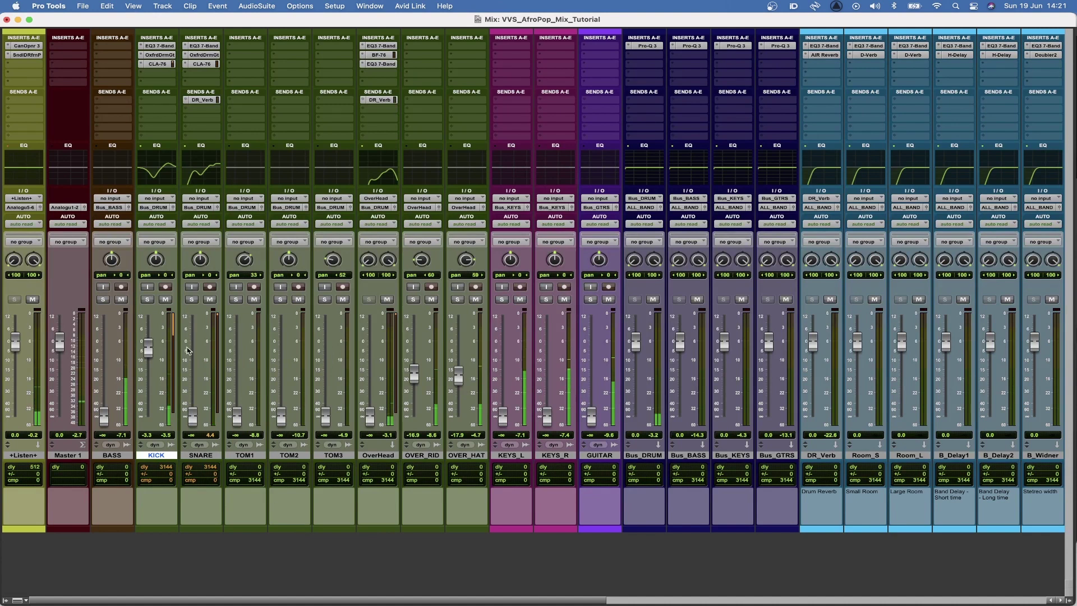
alt+click(148, 350)
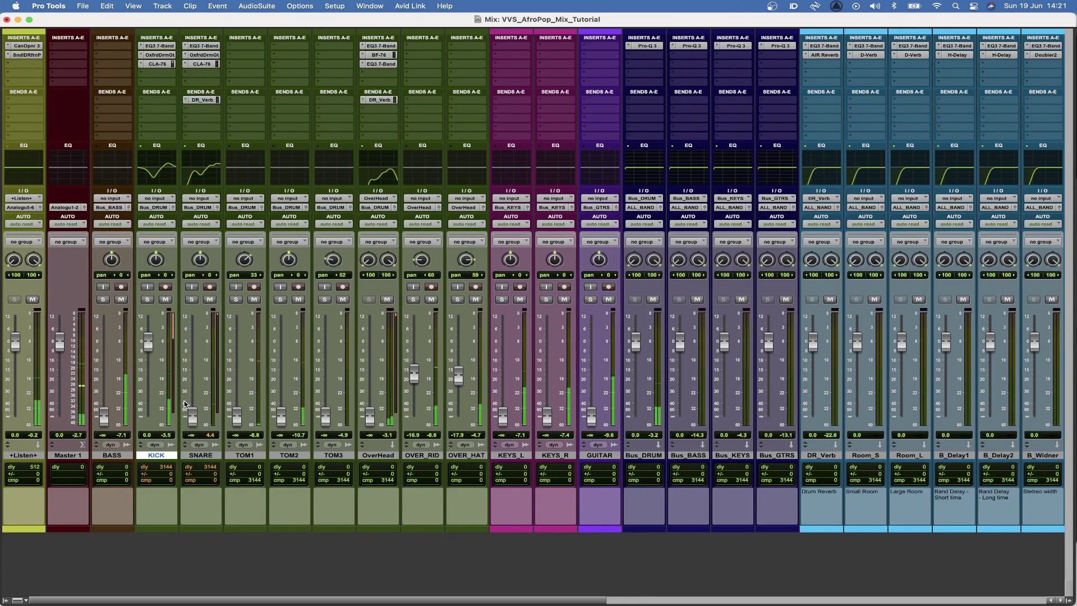
Bring the SNARE up to about -10.2 dB and the OverHead up to -7.5 dB
drag(192, 414, 192, 355)
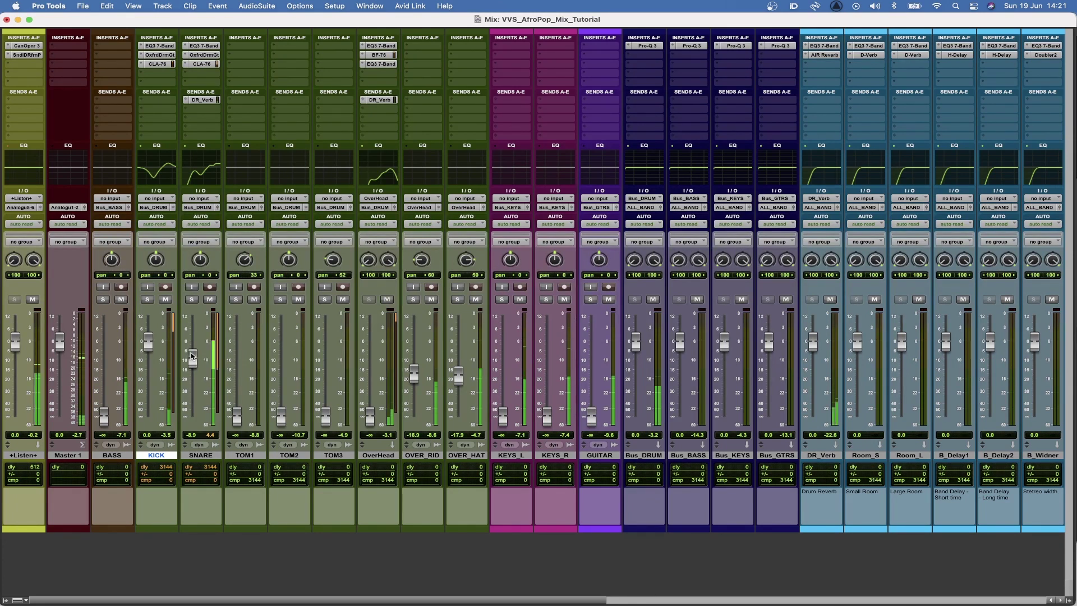
drag(192, 355, 192, 357)
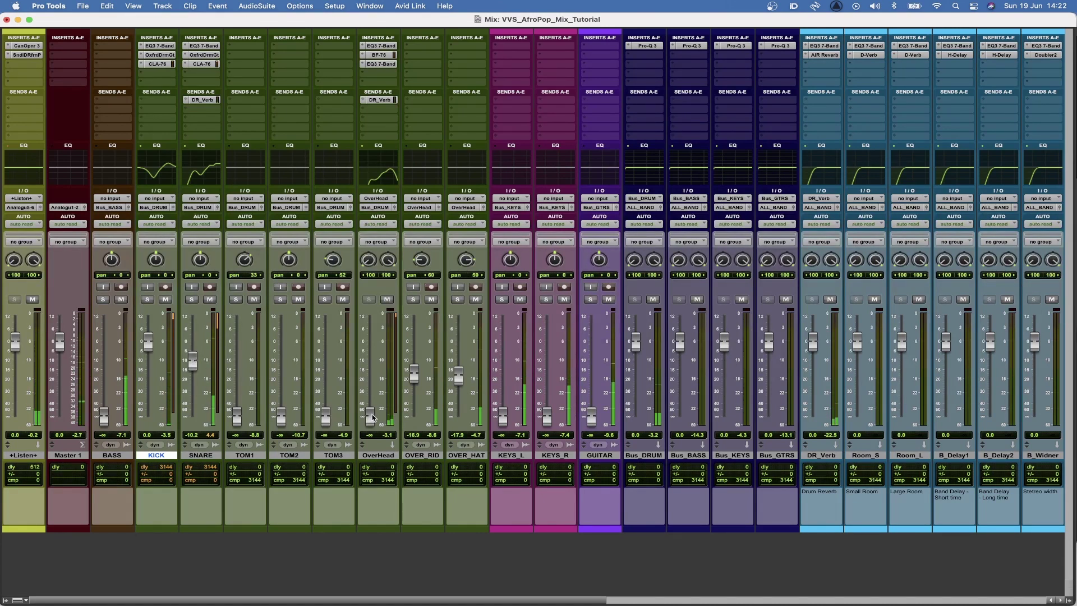
drag(373, 421, 369, 367)
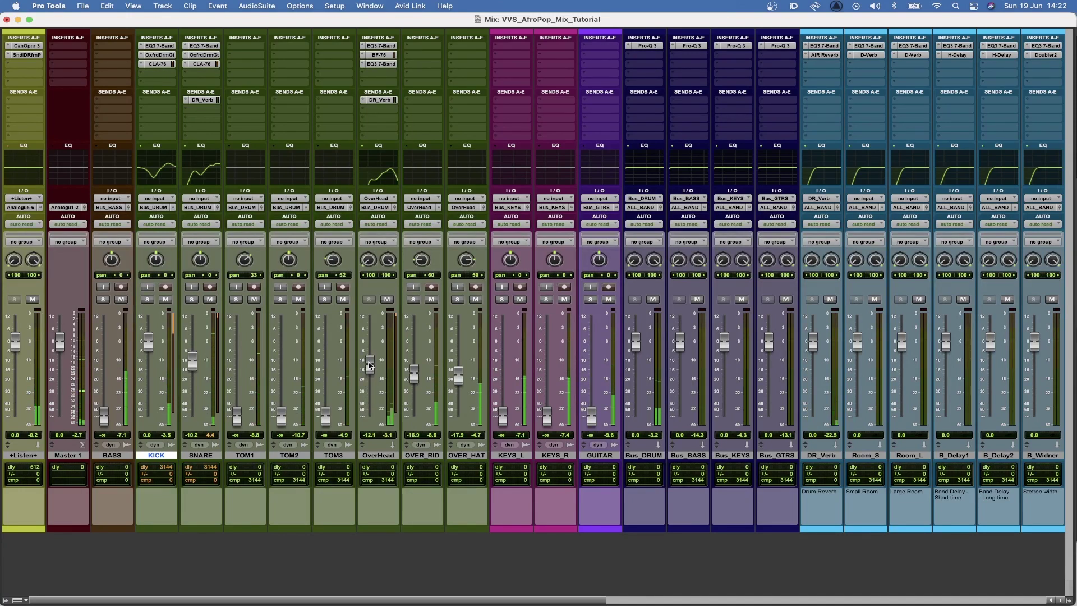
drag(370, 362, 370, 362)
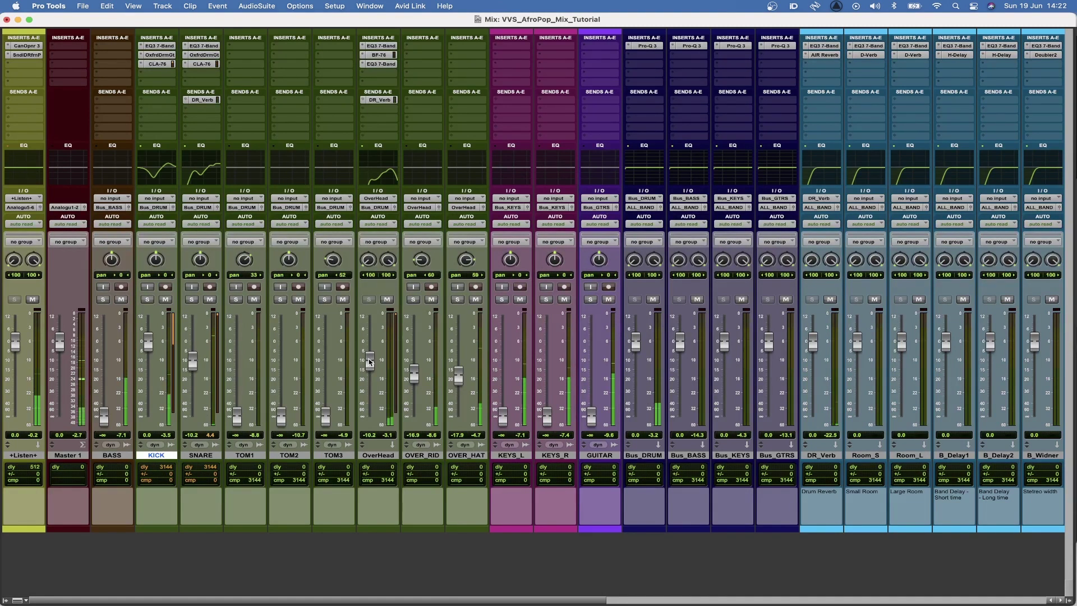
drag(369, 361, 370, 361)
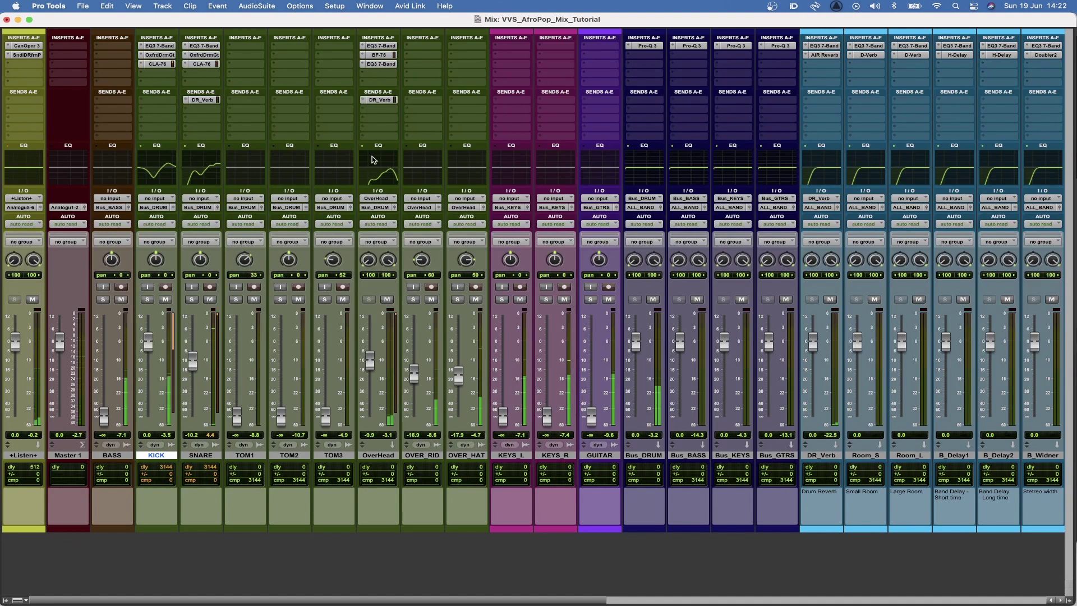
click(375, 66)
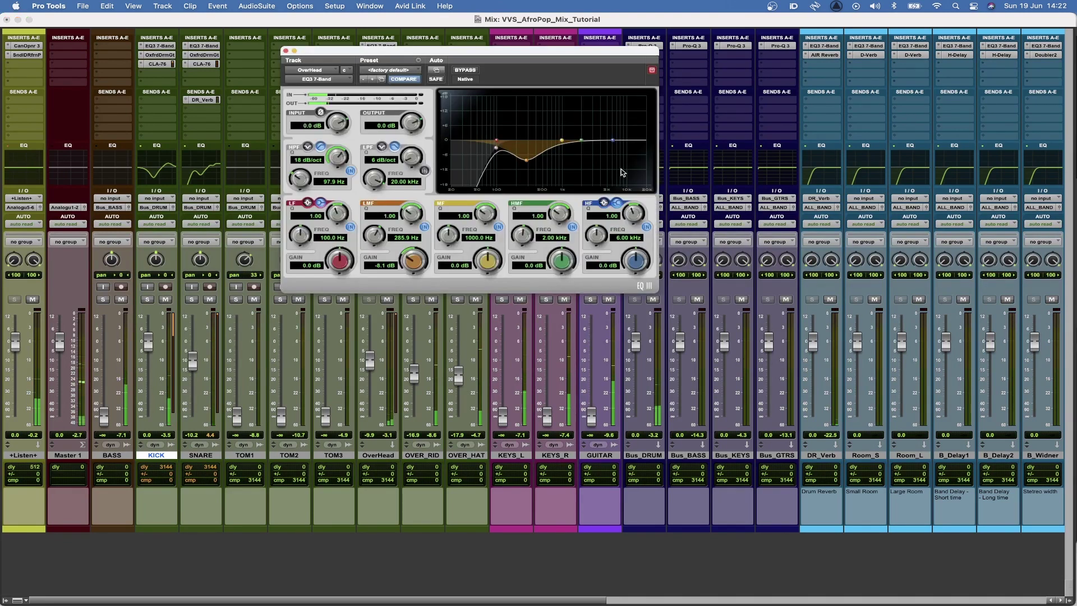
click(285, 50)
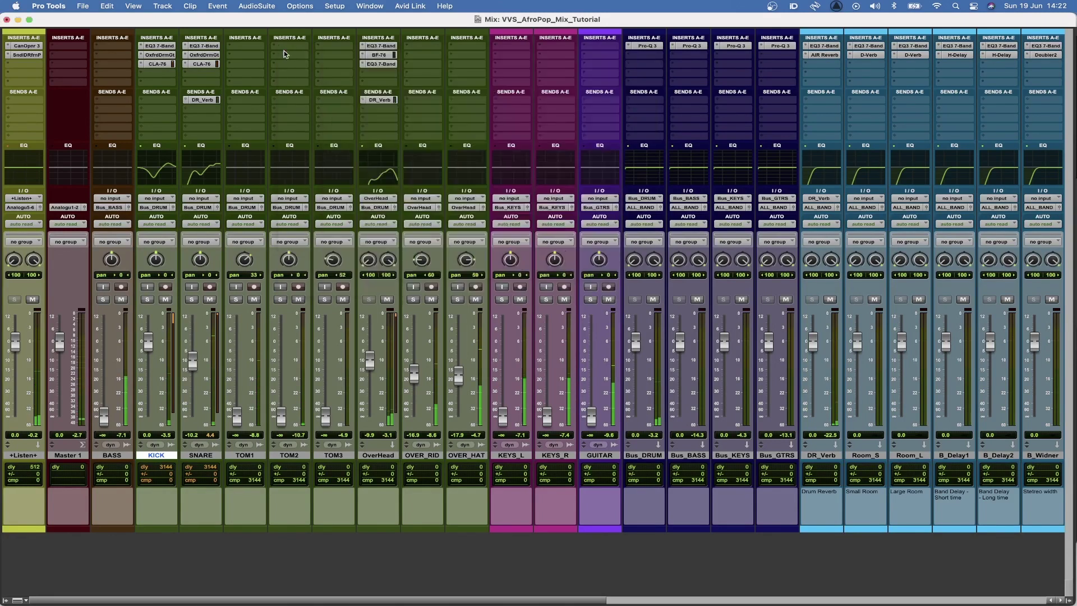
drag(370, 367, 370, 360)
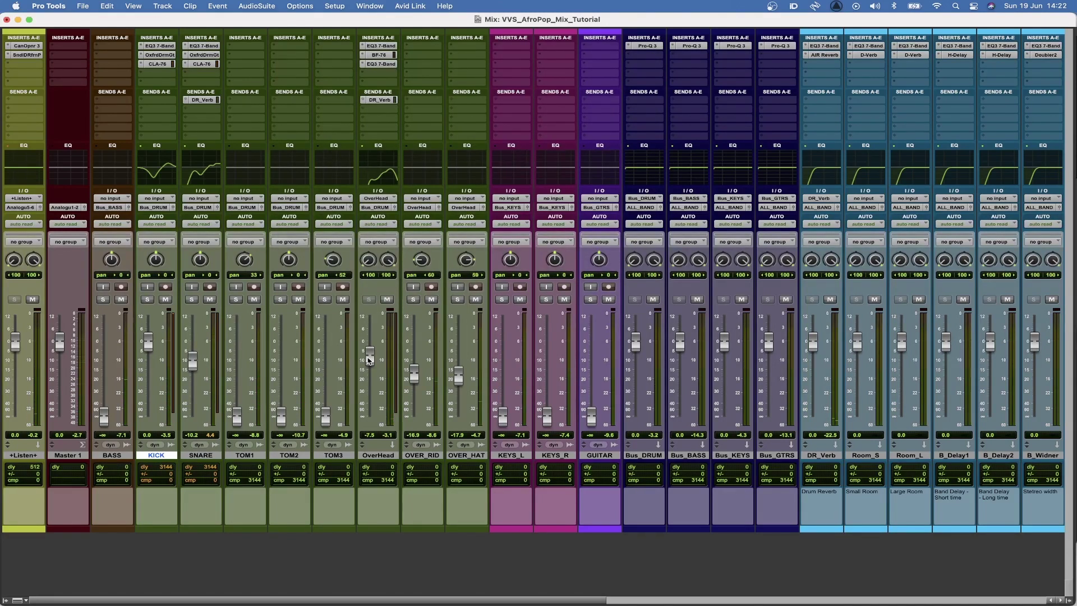
Select bars 182–184 on the timeline, then solo TOM1 and raise it to about -6.8 dB
key(super+equal)
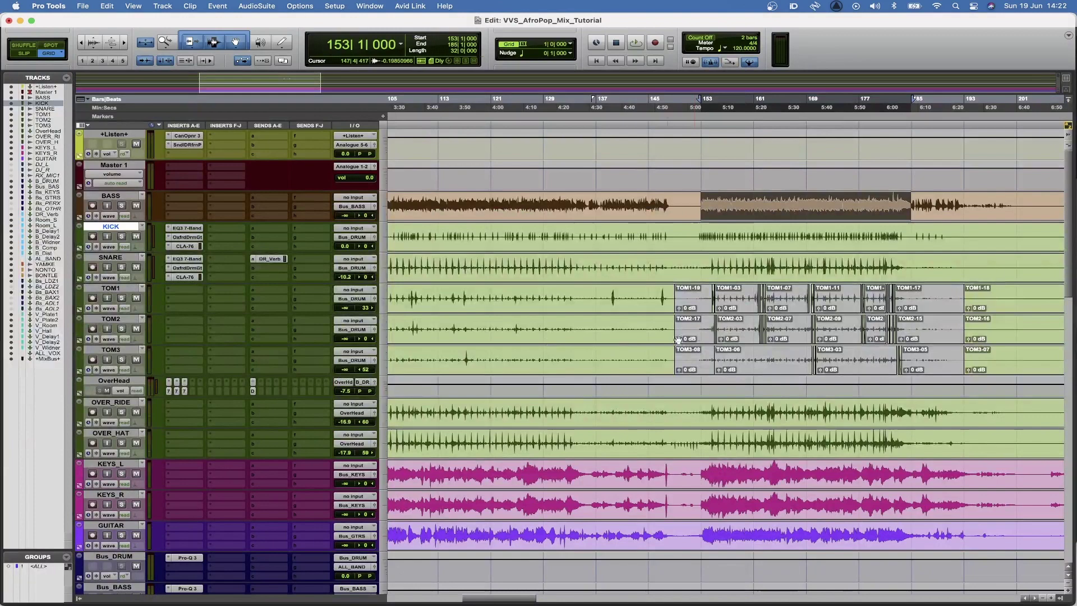
scroll(666, 338, right, 10)
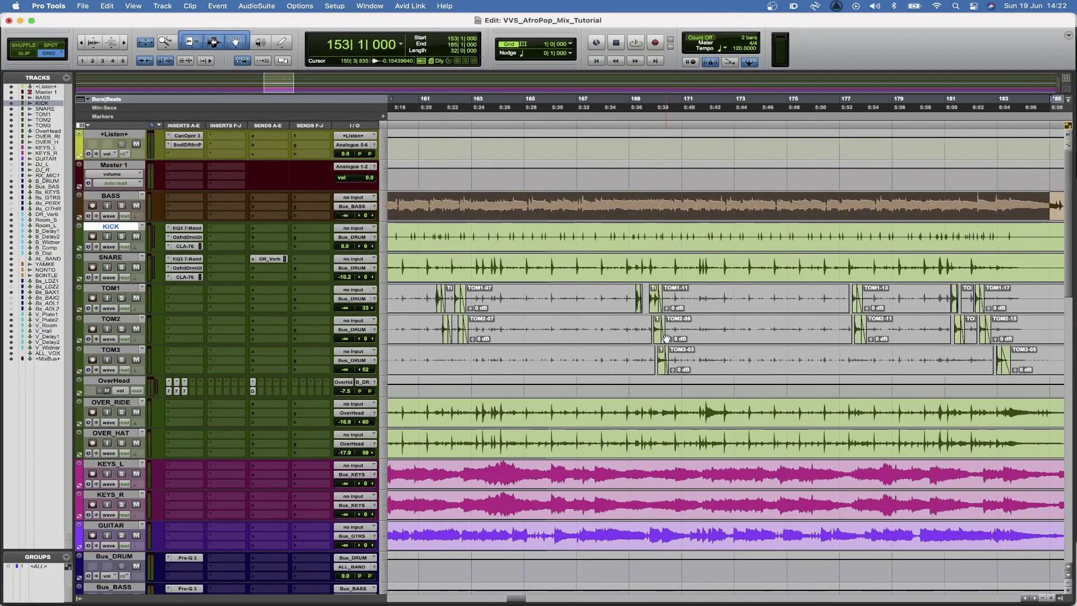
key(super+bracketright)
scroll(667, 338, right, 2)
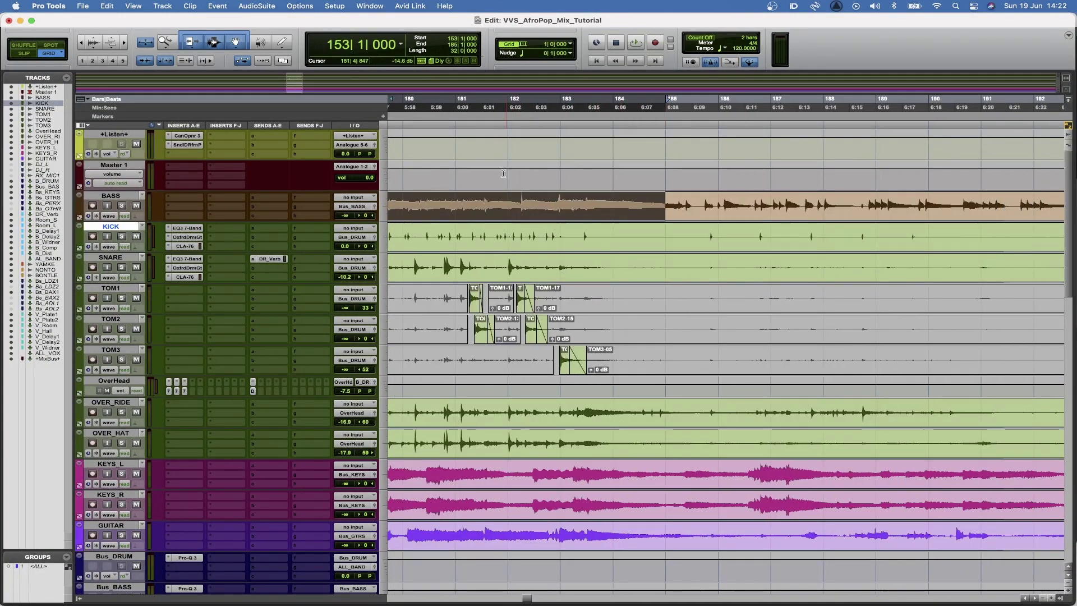
drag(508, 179, 617, 198)
key(super+equal)
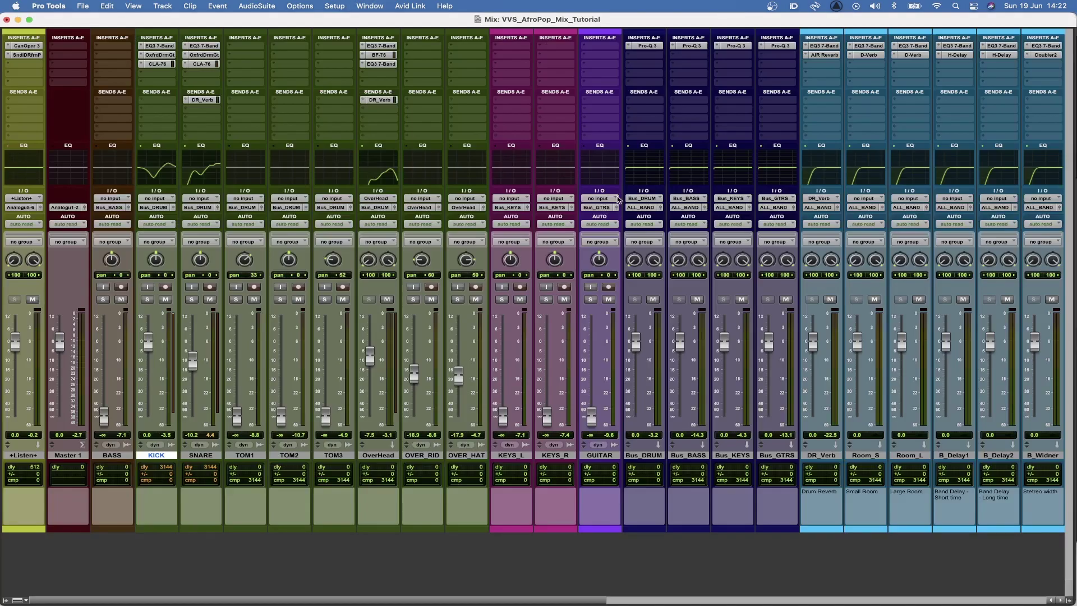
click(236, 300)
drag(236, 418, 237, 358)
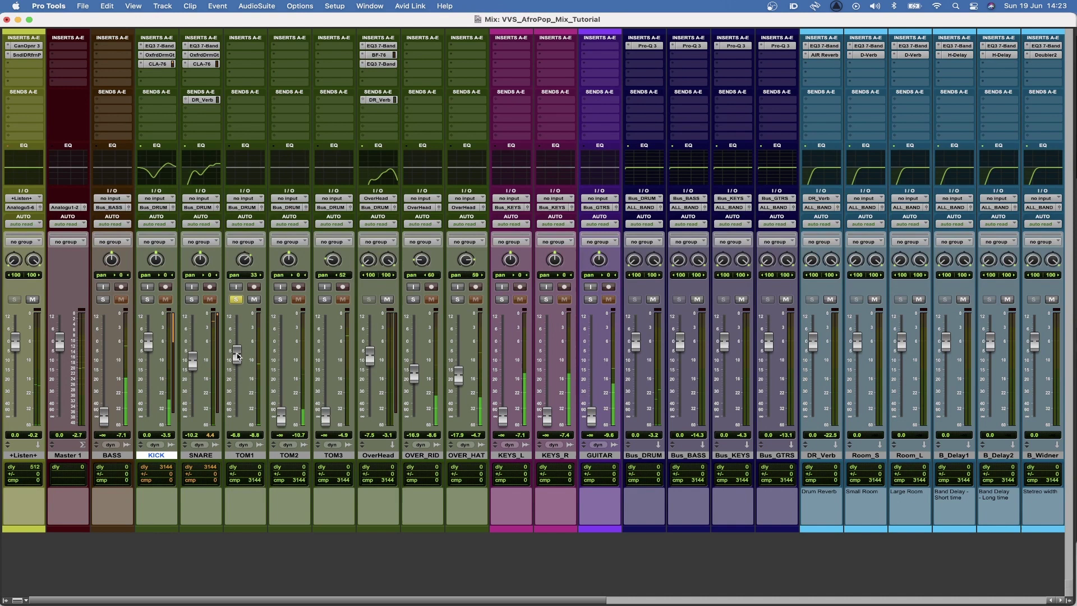
Insert an EQ3 7-Band (mono) on TOM1 and bypass it to compare the sound
click(231, 45)
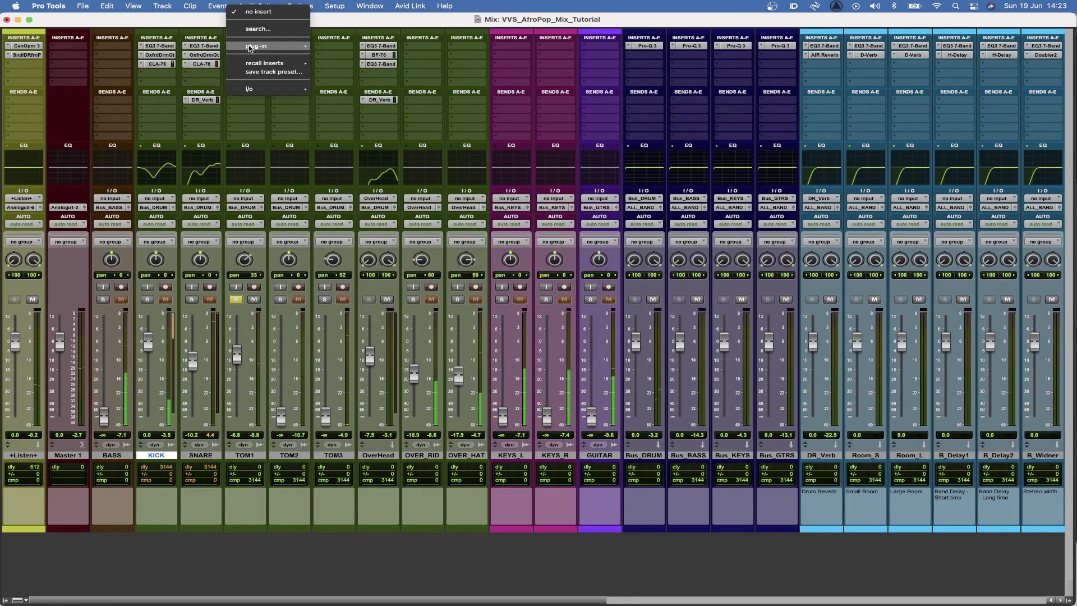
mouse_move(247, 46)
mouse_move(342, 49)
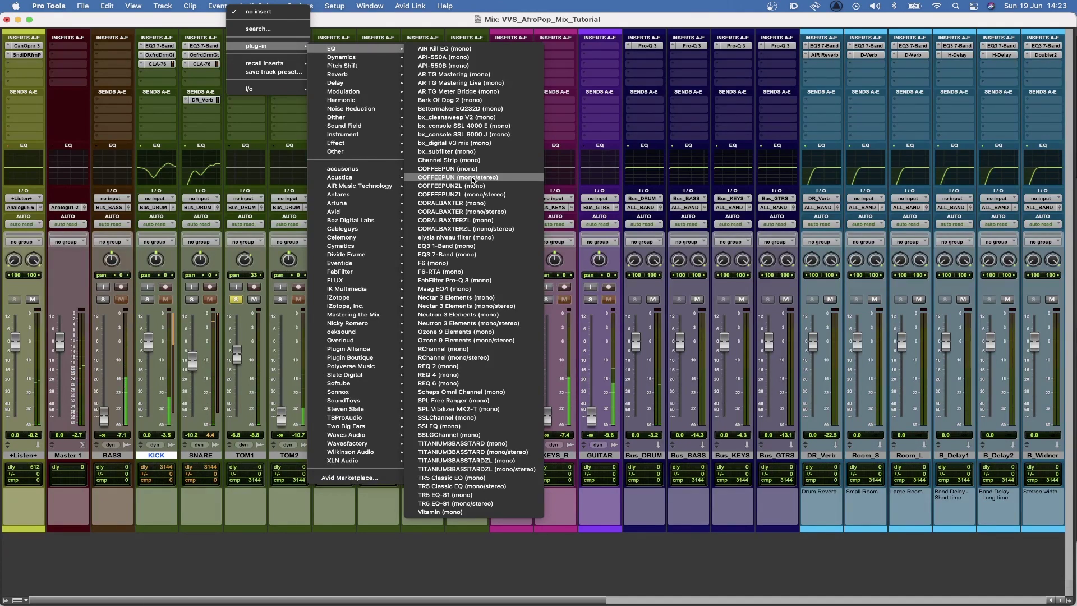
click(464, 255)
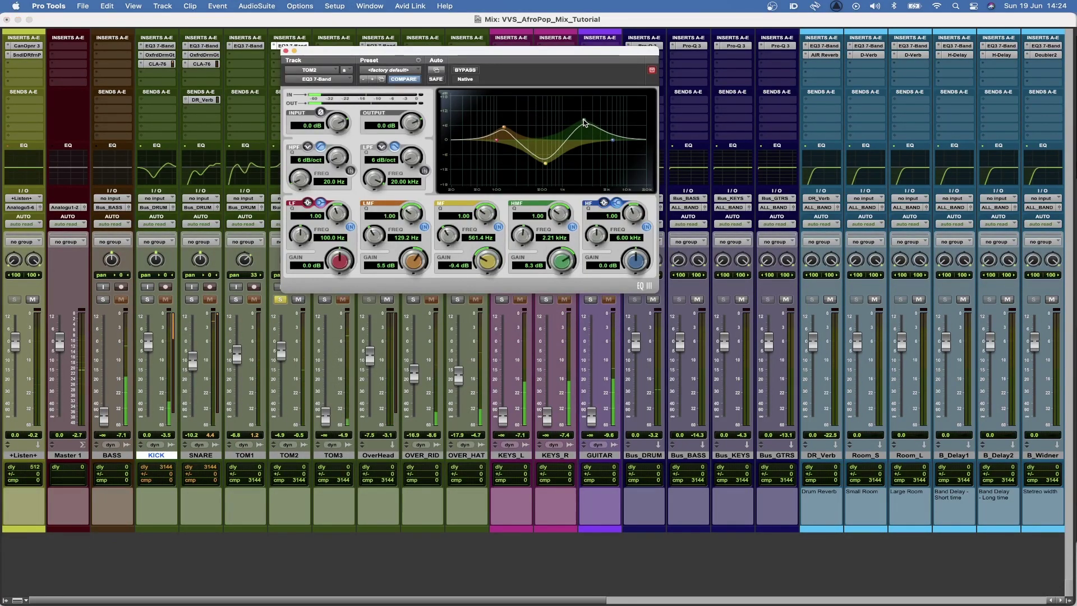
click(470, 71)
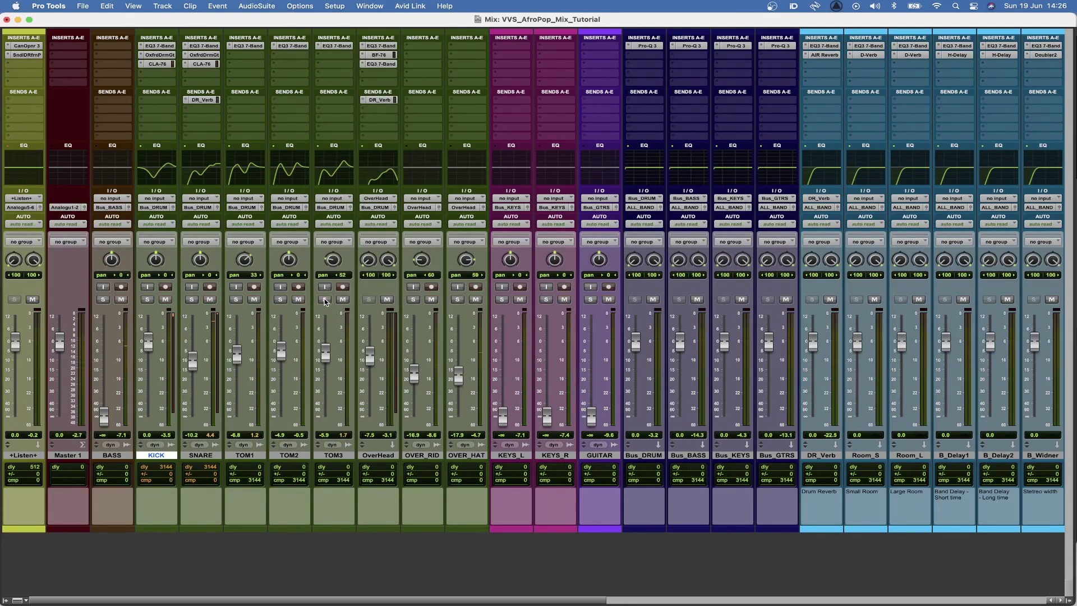
Close the tom EQ and play bars 181–184 from the Edit window
key(super+equal)
key(super+bracketleft)
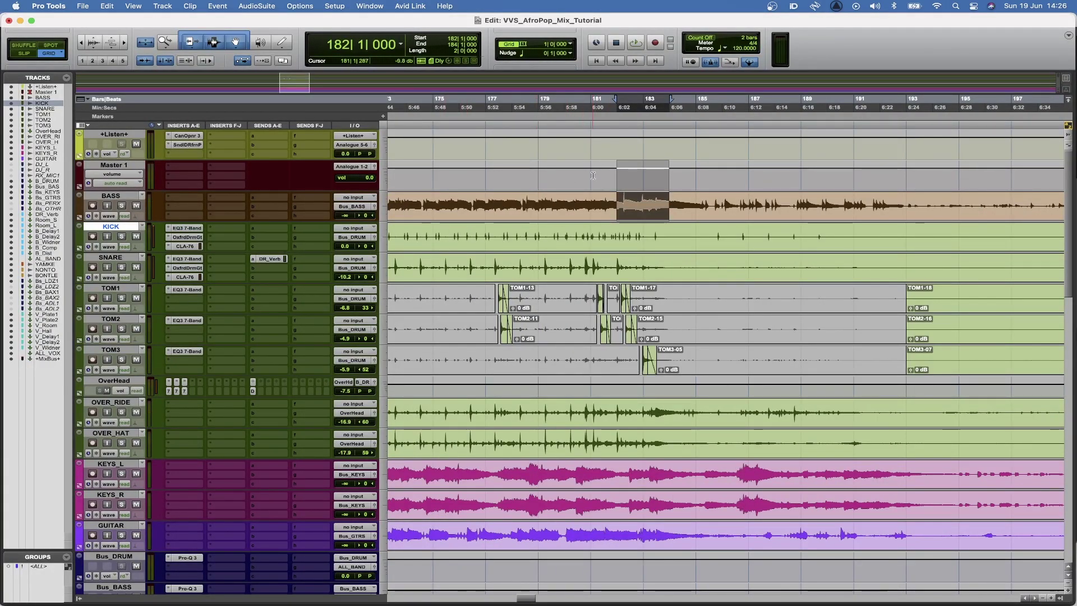
drag(592, 177, 659, 186)
key(space)
Back in the Mix window, lower TOM2 to about -6.2 dB and TOM1 to about -8.6 dB
key(super+equal)
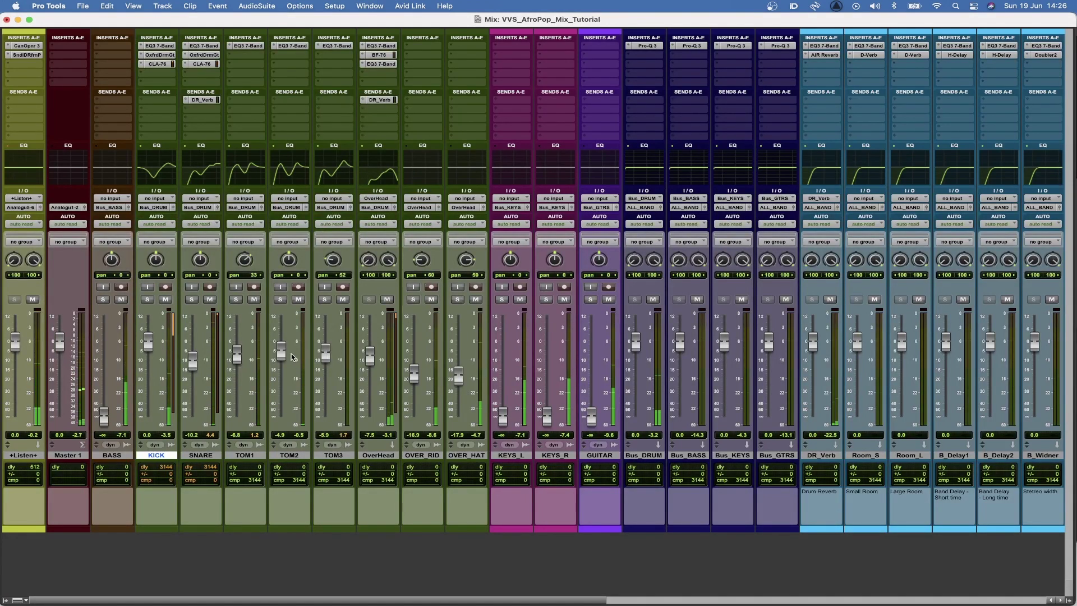
drag(281, 352, 328, 367)
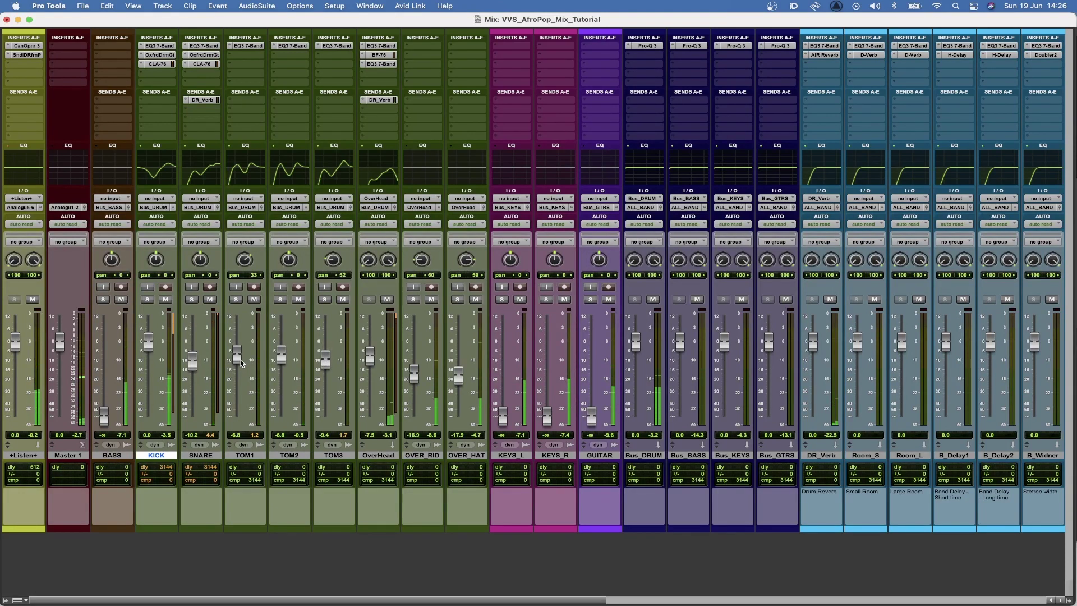
drag(240, 361, 285, 357)
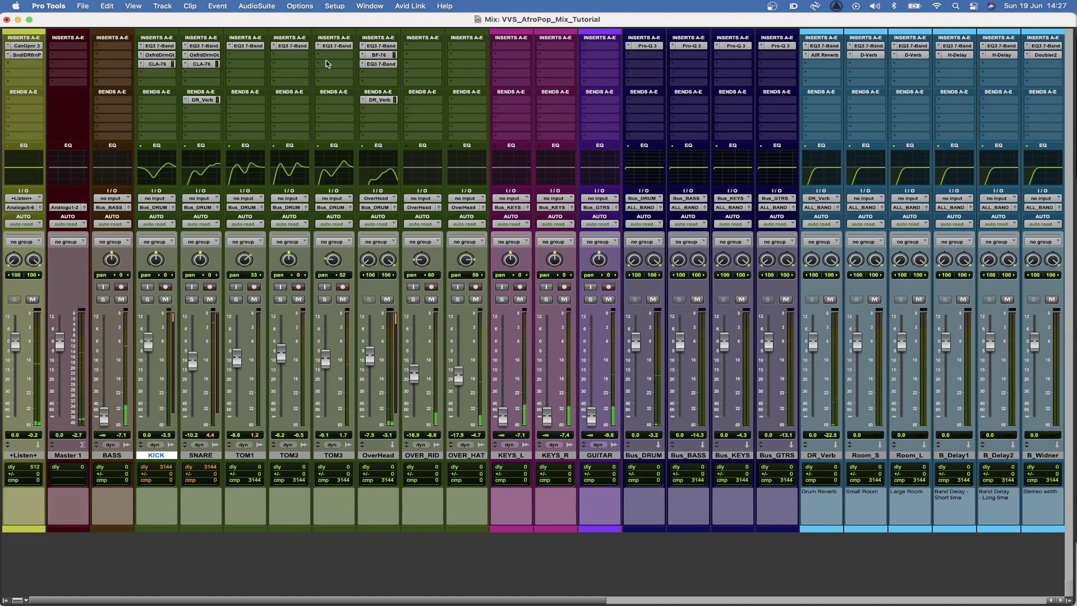
Route the tom sends to the Room_S bus, with FMP on so sends follow each tom's pan
click(234, 101)
mouse_move(264, 100)
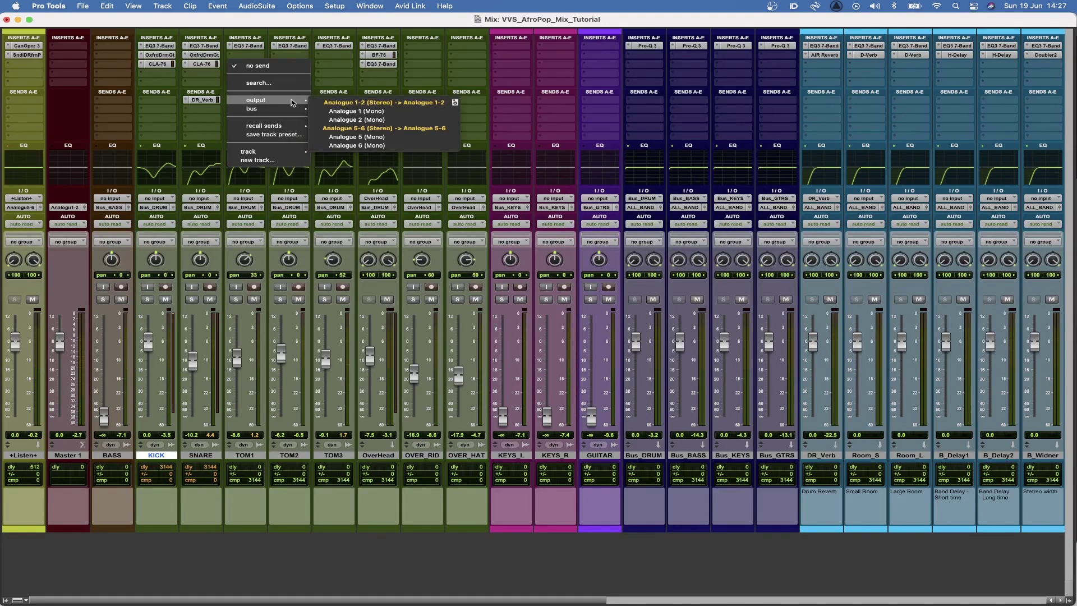
click(338, 71)
click(271, 125)
mouse_move(281, 152)
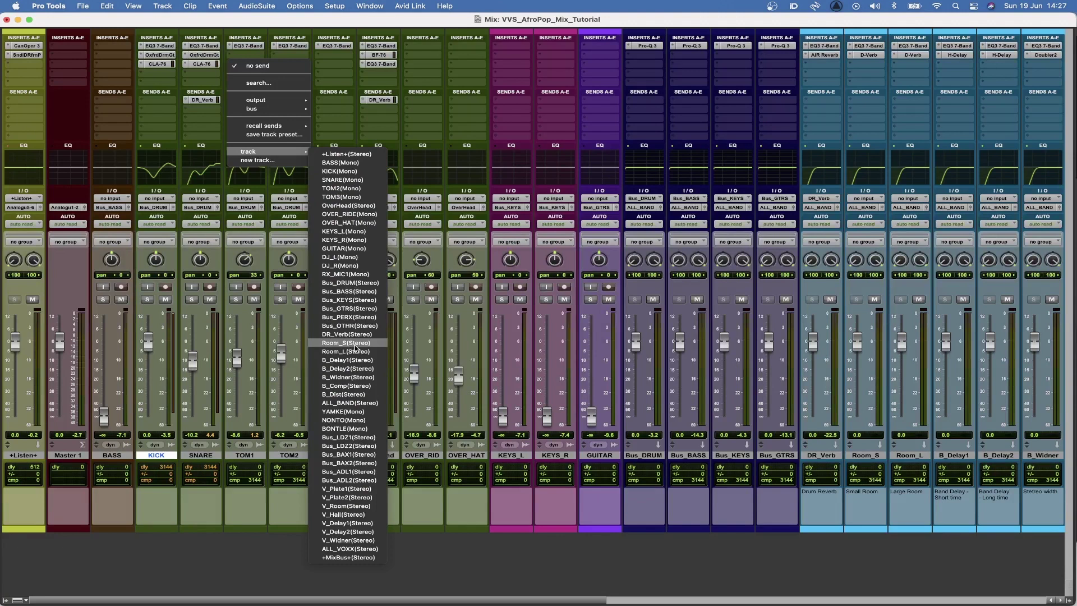
click(306, 168)
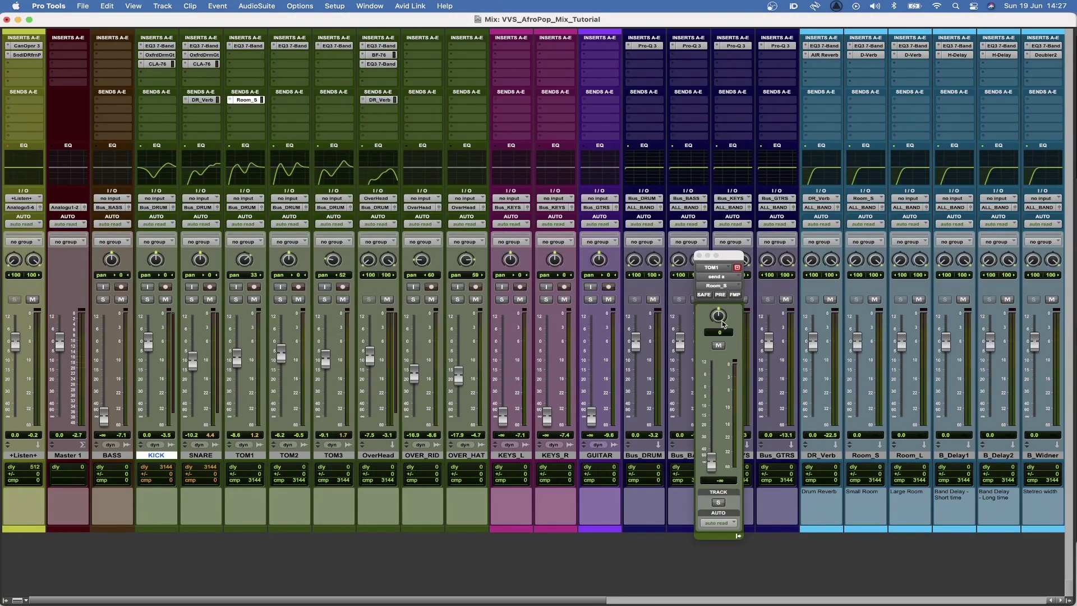
click(734, 296)
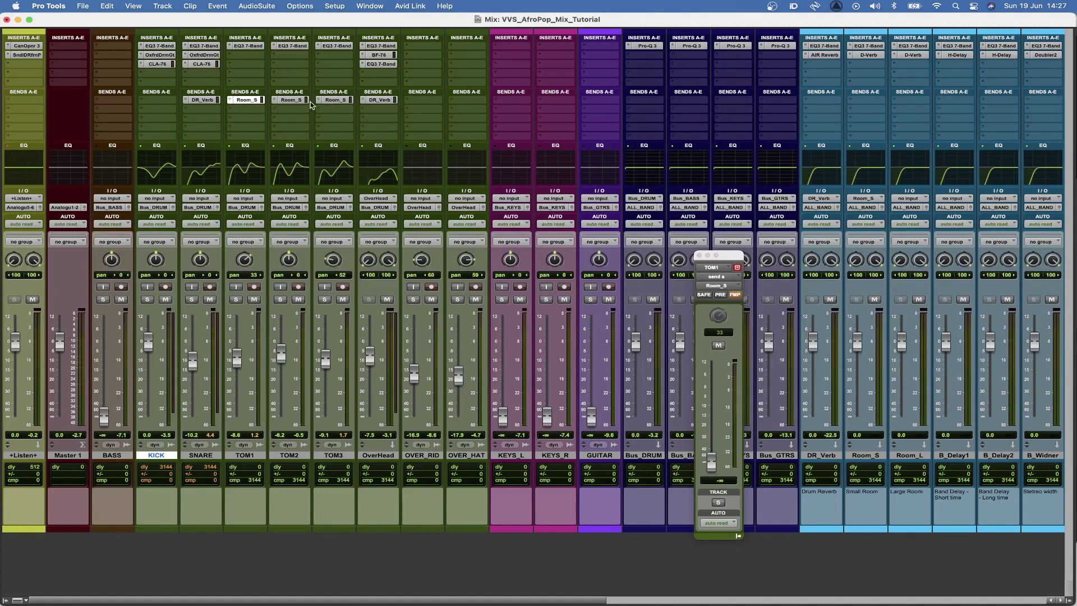
Check the TOM2 and TOM3 sends, solo the toms during playback, and raise TOM3's send to about -9.1
click(290, 100)
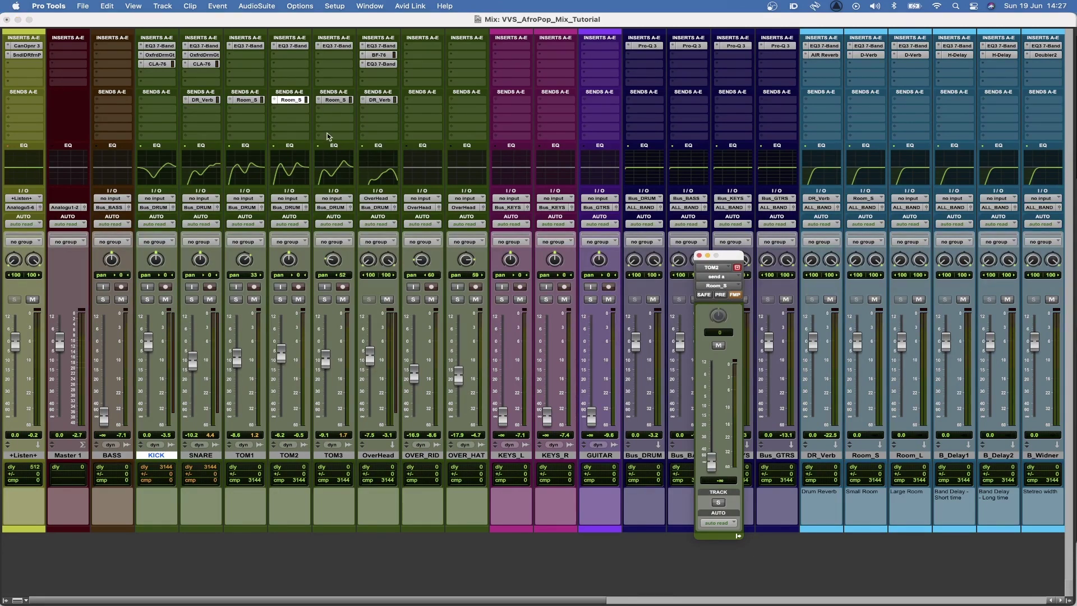
click(334, 101)
key(space)
drag(236, 299, 325, 299)
drag(711, 462, 711, 401)
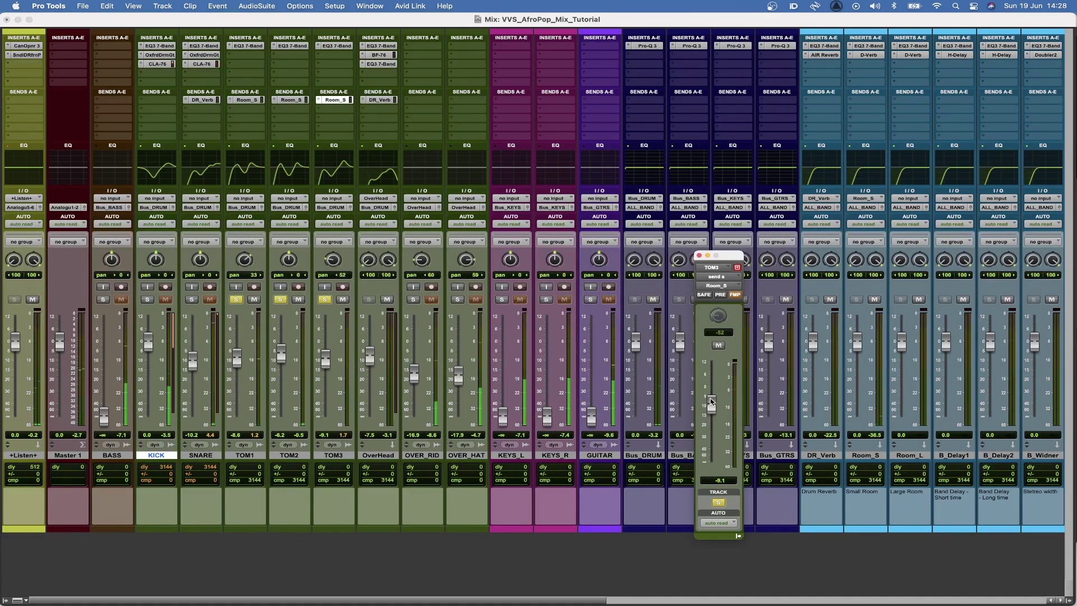
Zoom out in the Edit window and play bars 153–193
key(super+equal)
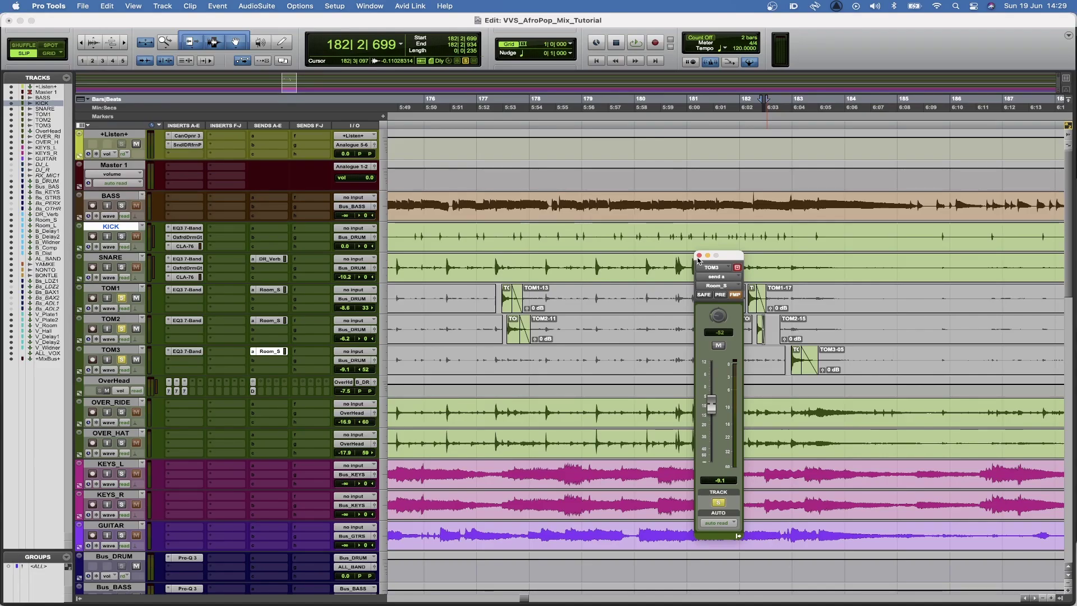
key(super+bracketleft)
key(super+bracketleft)
key(super+bracketleft)
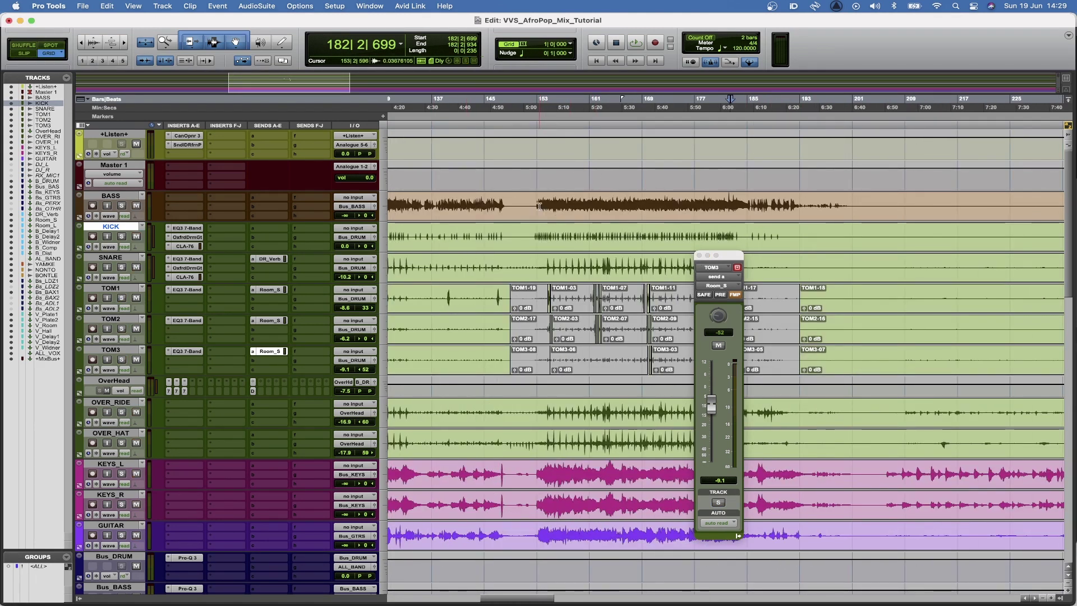
drag(539, 206, 801, 216)
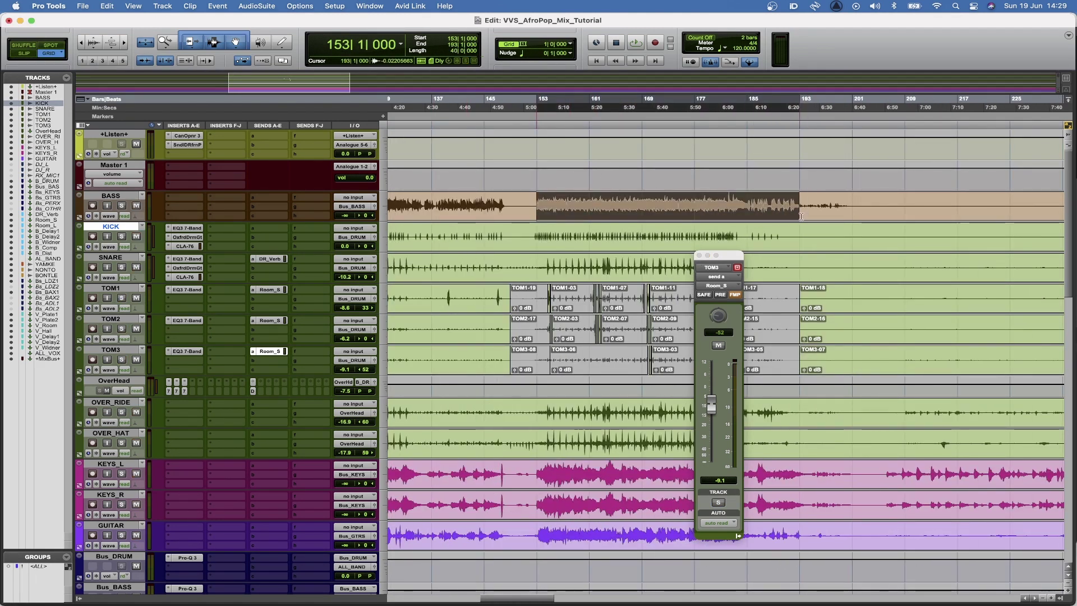
key(space)
Pull TOM2 to -7.5 dB and raise the snare's DR_Verb send to -10.2
key(super+equal)
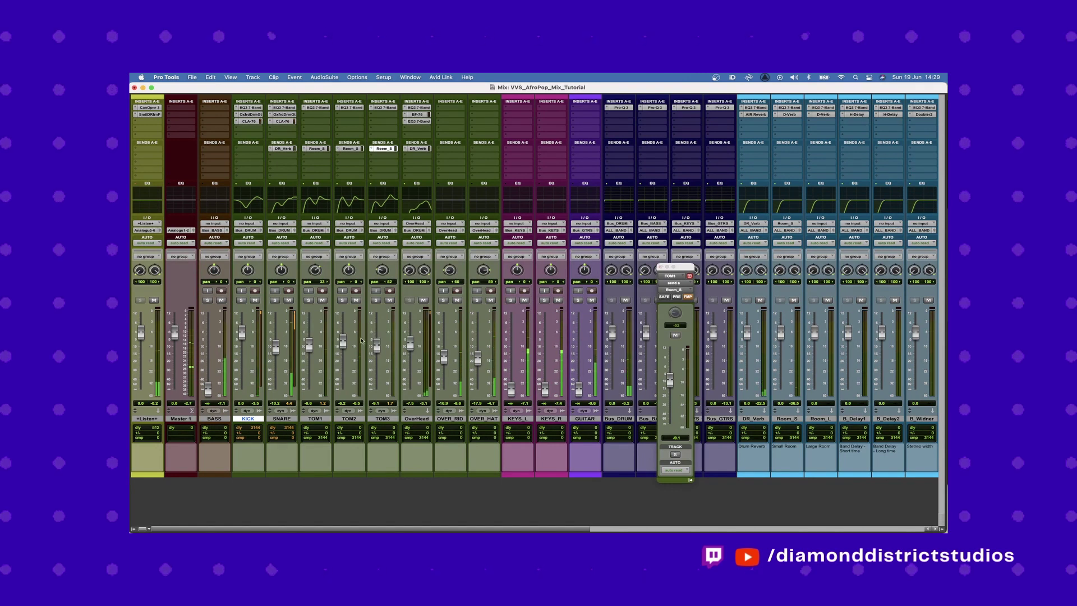
drag(343, 342, 344, 346)
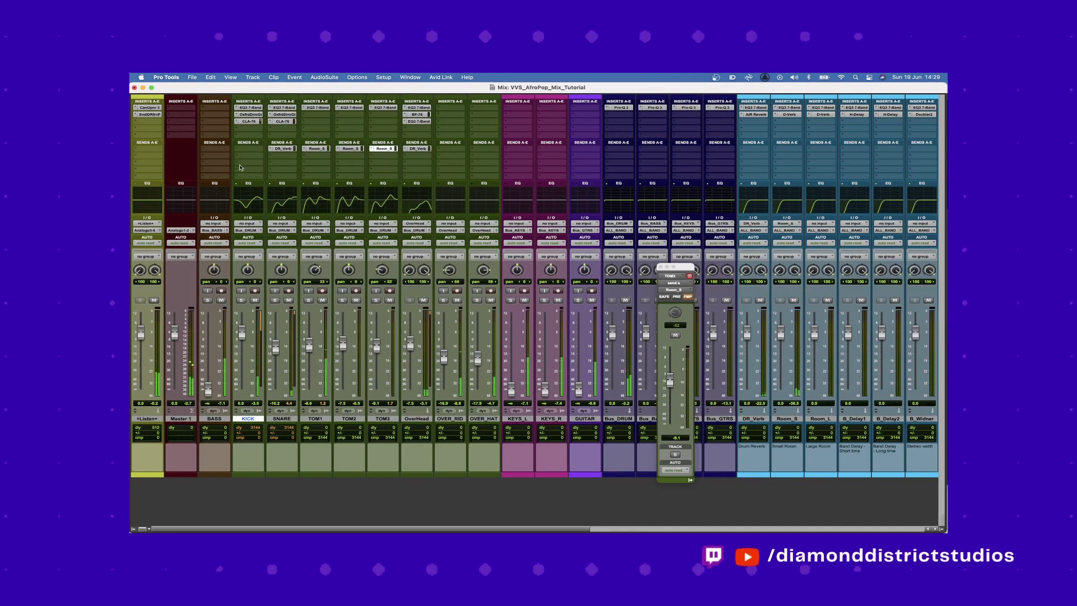
click(281, 148)
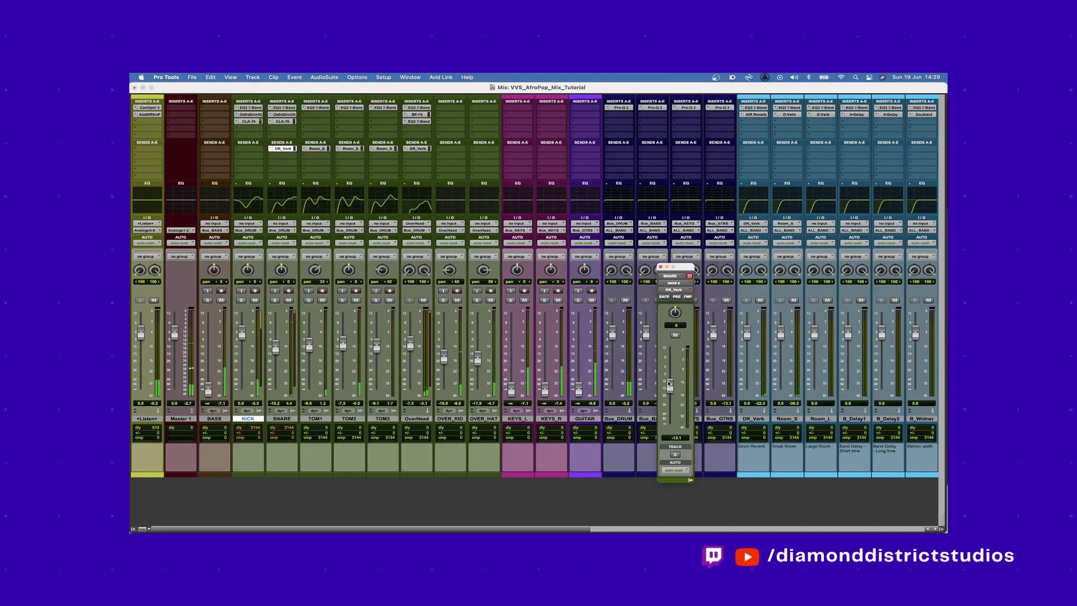
drag(669, 387, 670, 382)
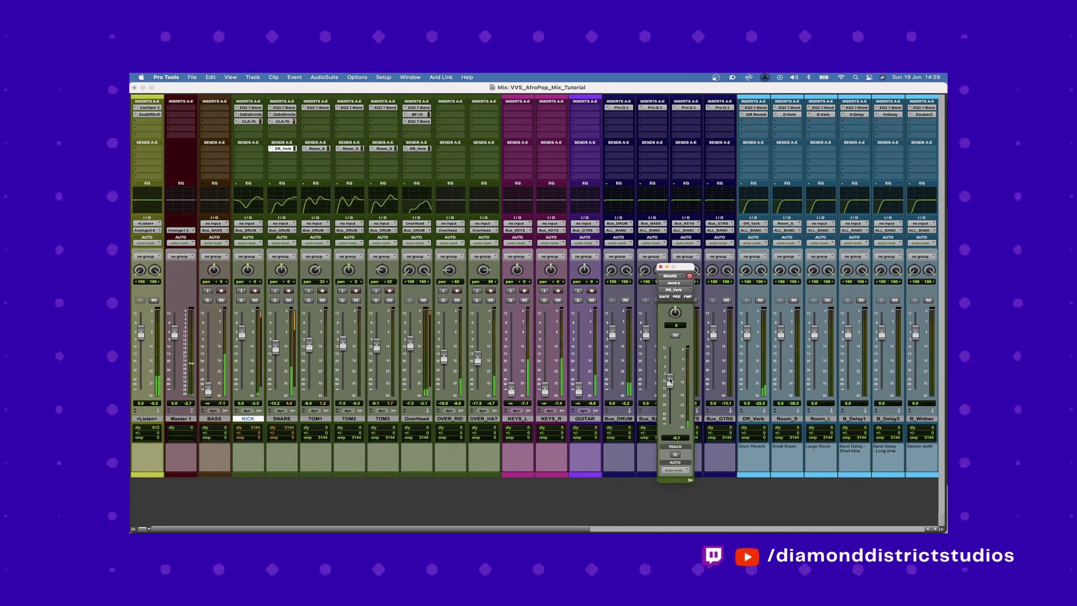
click(661, 267)
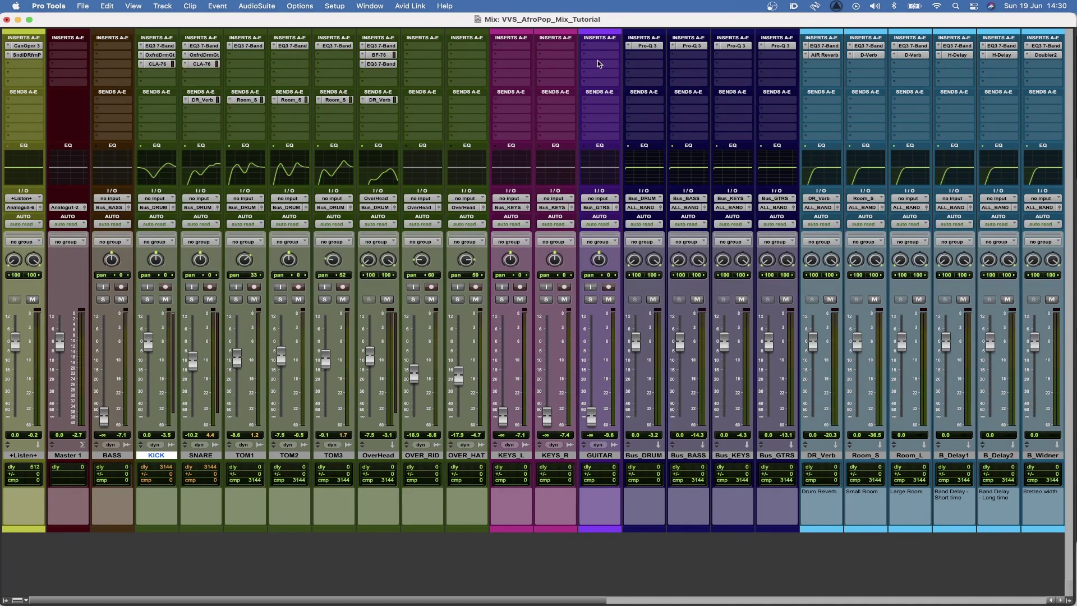
Insert a Vertigo VSC-2 after Pro-Q 3 on Bus_DRUM, move its window lower, and start playback
click(629, 56)
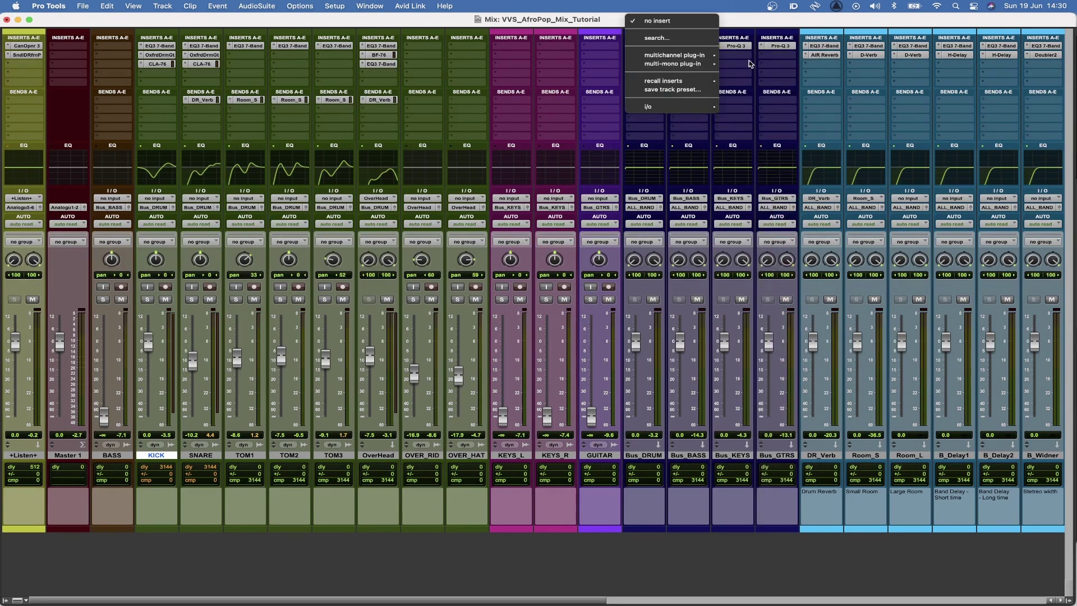
mouse_move(699, 56)
mouse_move(773, 74)
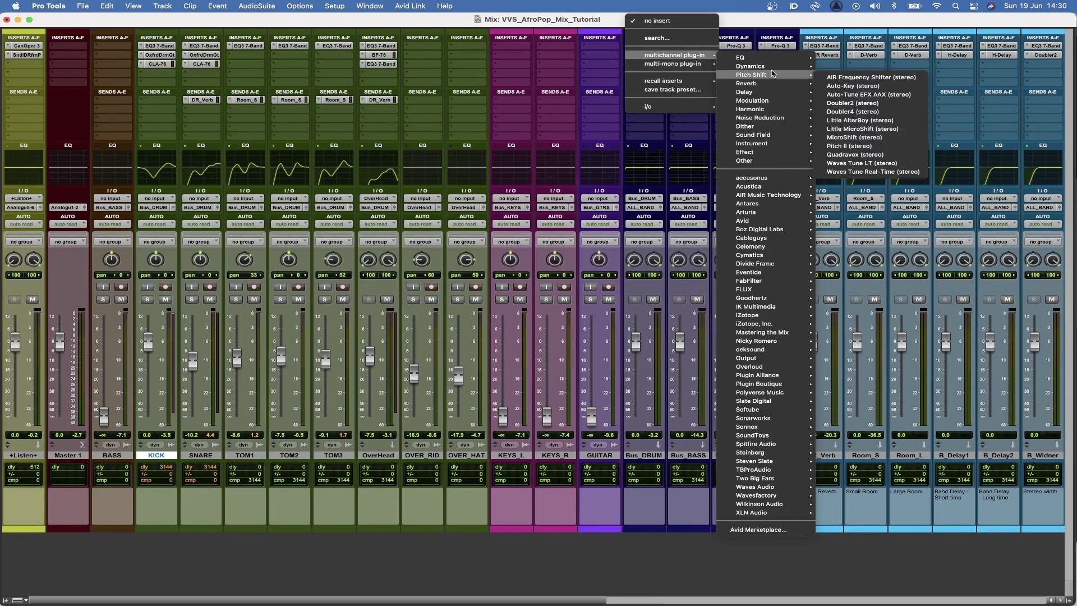
click(845, 468)
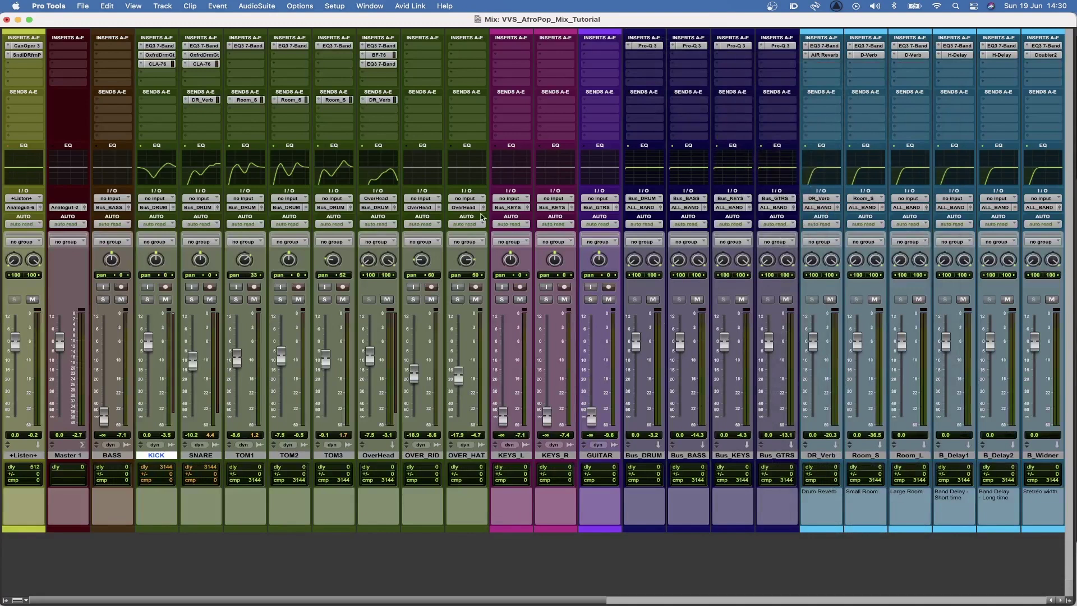
drag(405, 52, 405, 225)
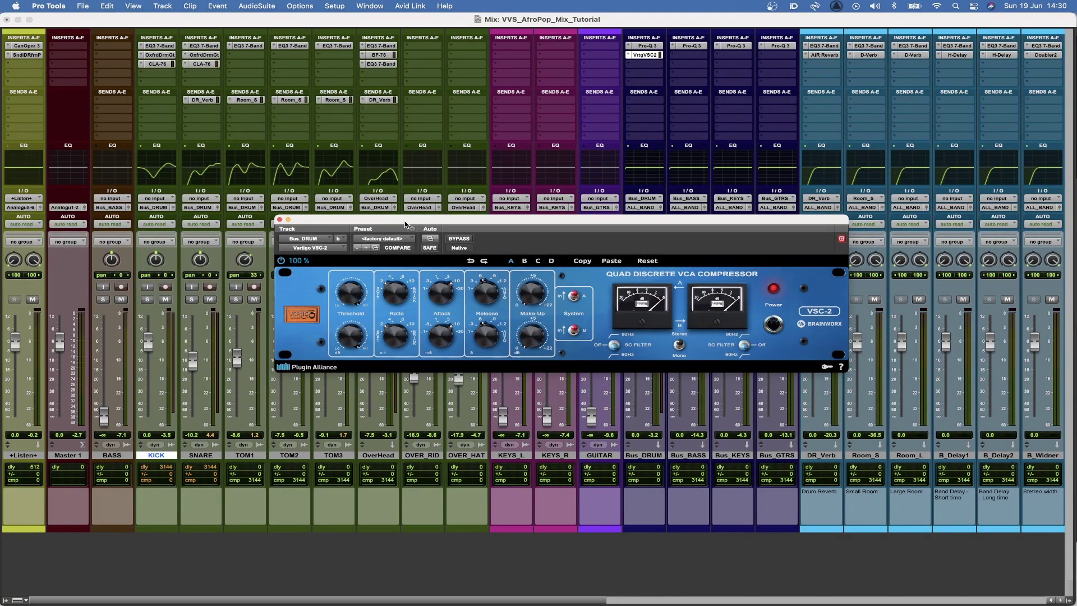
click(349, 295)
key(space)
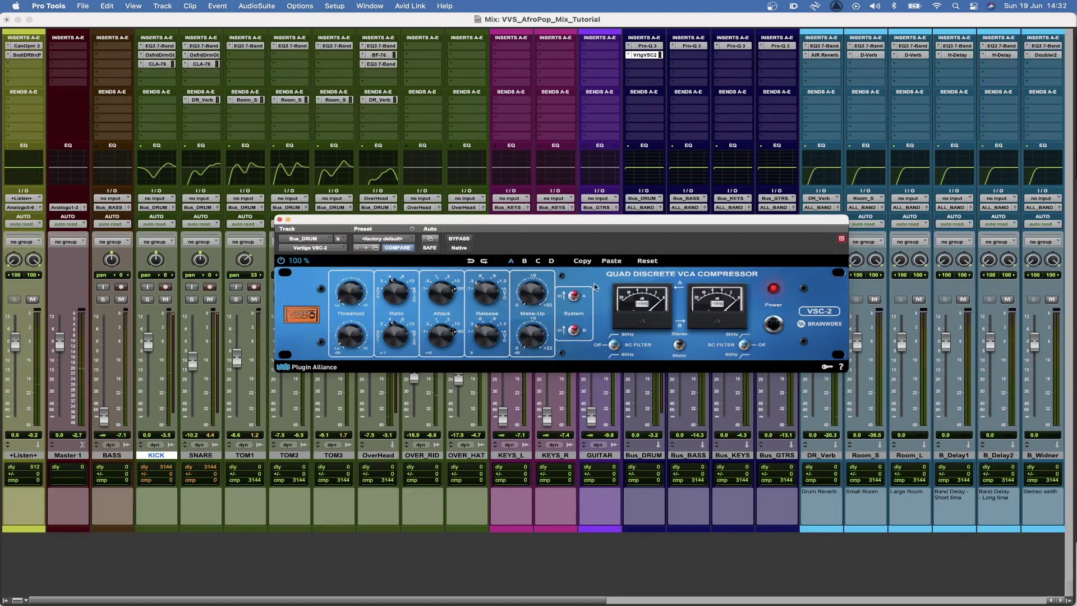
Raise the VSC-2 Make-Up gain to about +2.4 dB
mouse_move(533, 292)
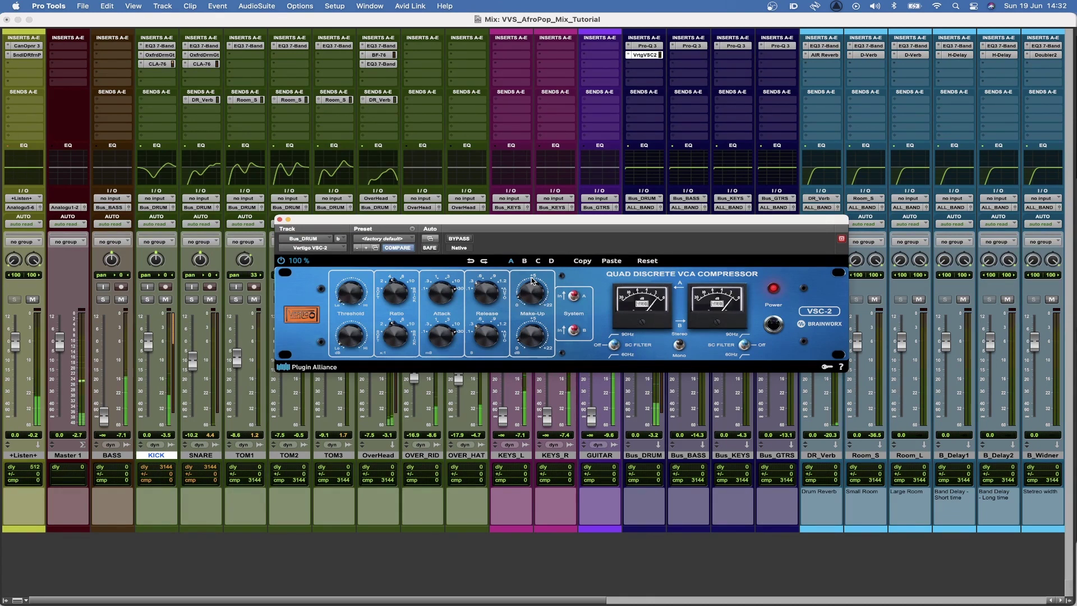
scroll(538, 291, up, 1)
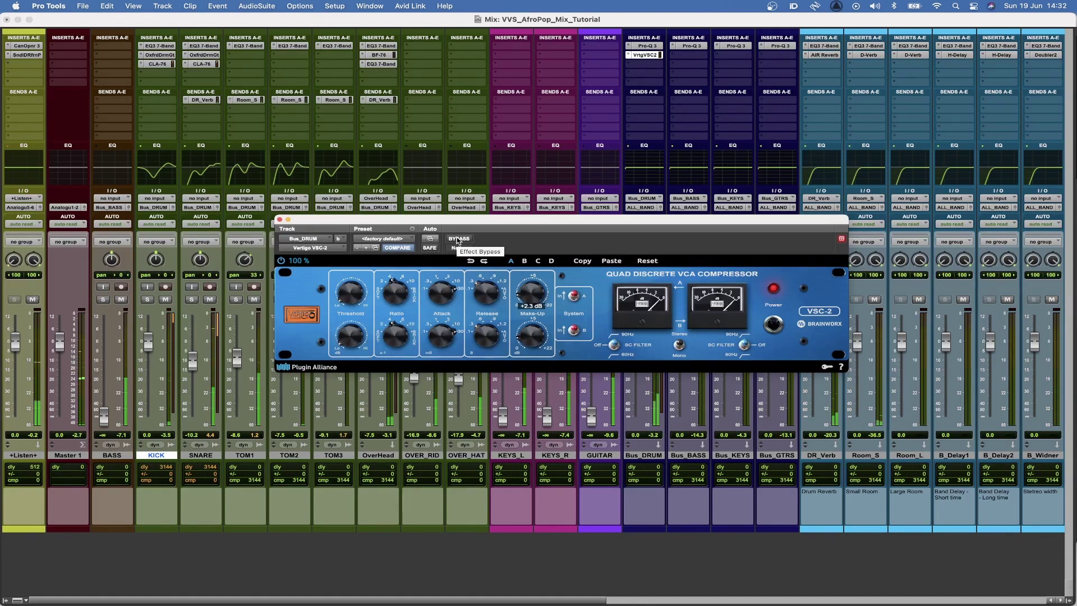
scroll(532, 298, up, 1)
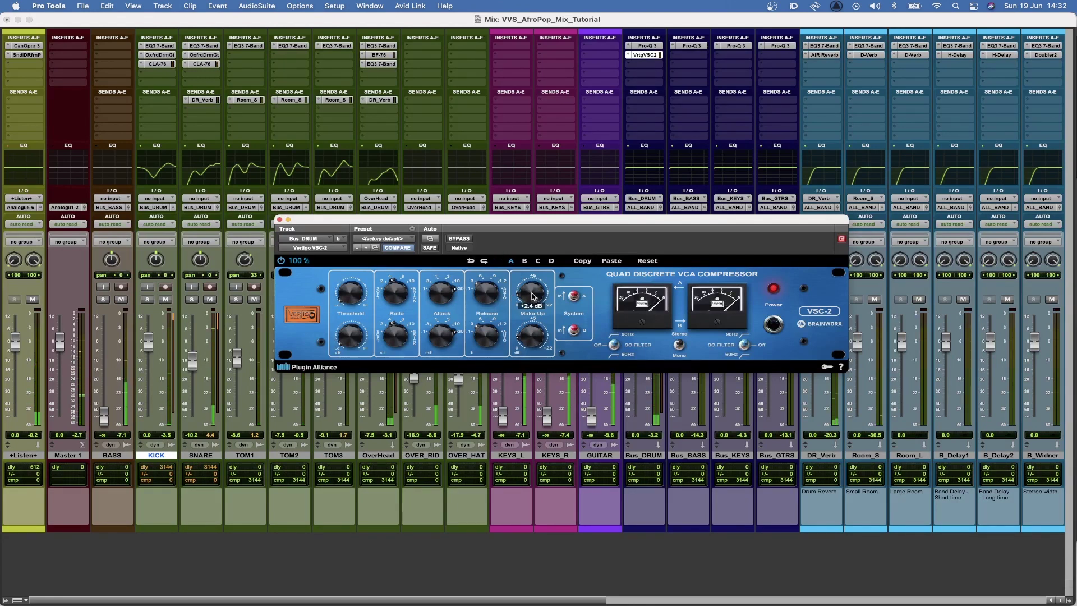
A/B the drum-bus compression by bypassing the VSC-2 twice, leaving it active
click(460, 240)
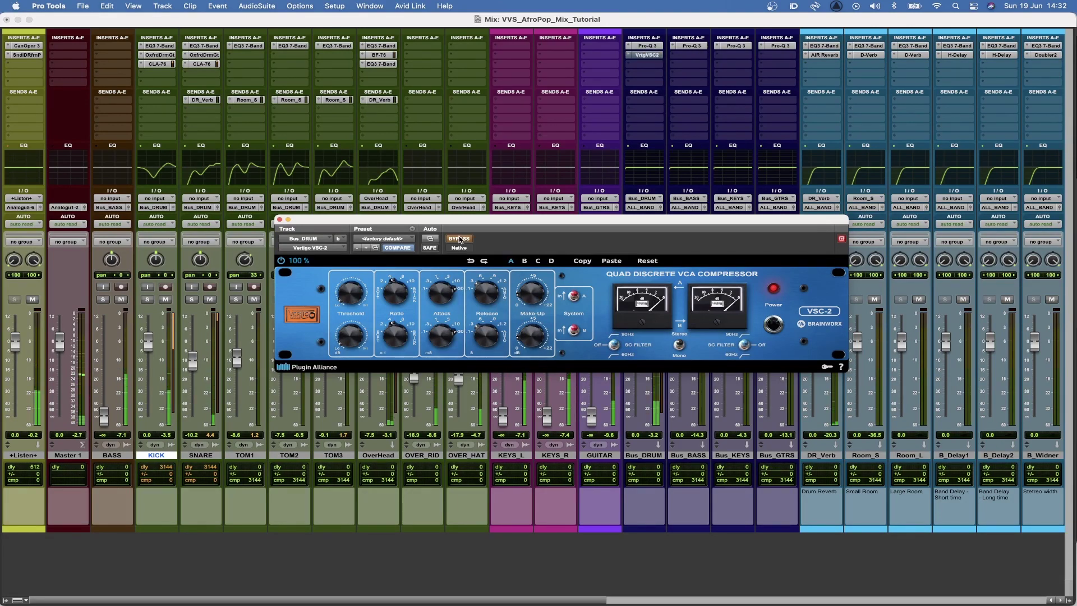
click(460, 240)
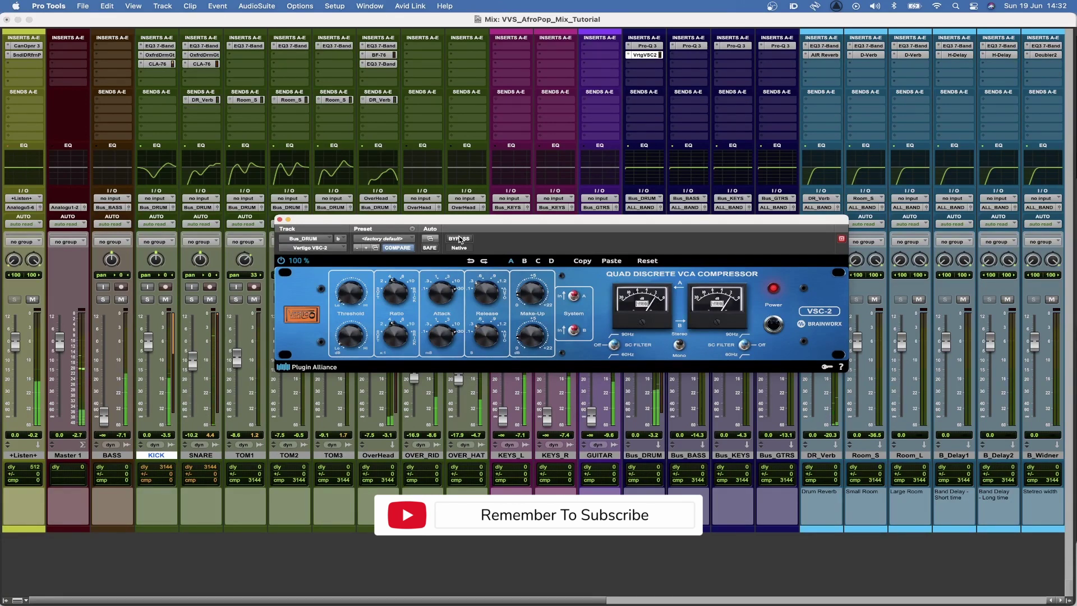
click(459, 240)
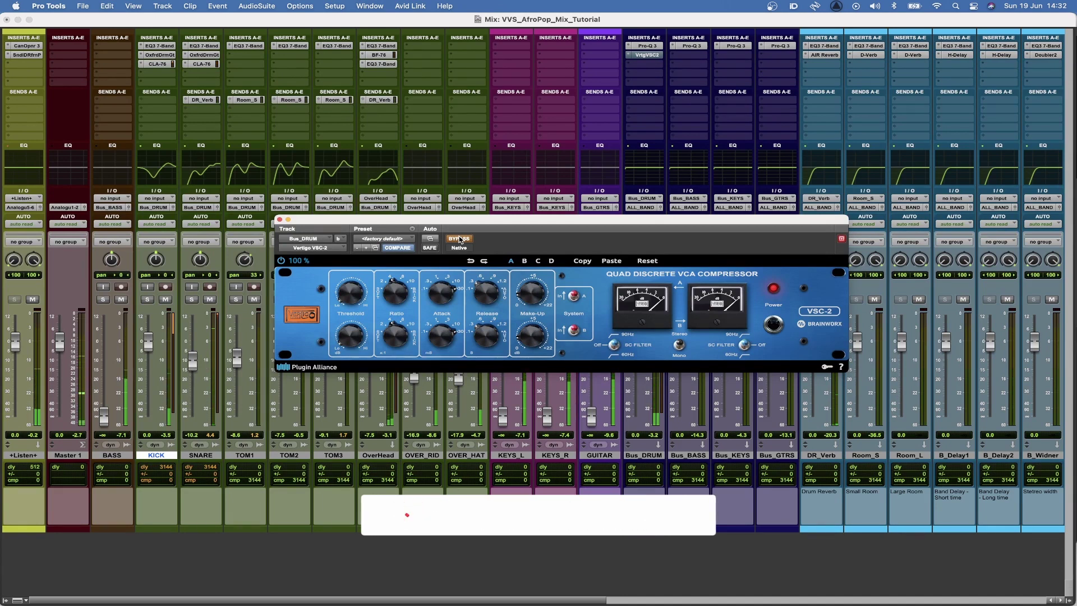
click(459, 239)
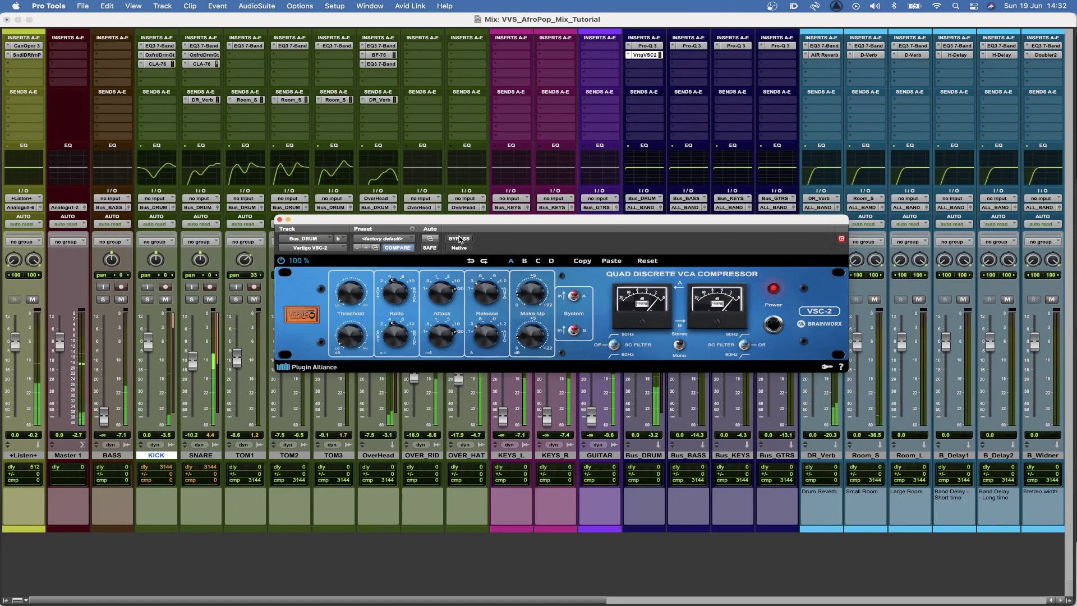
Close the Vertigo VSC-2 window on Bus_DRUM to reveal the full mixer
click(280, 220)
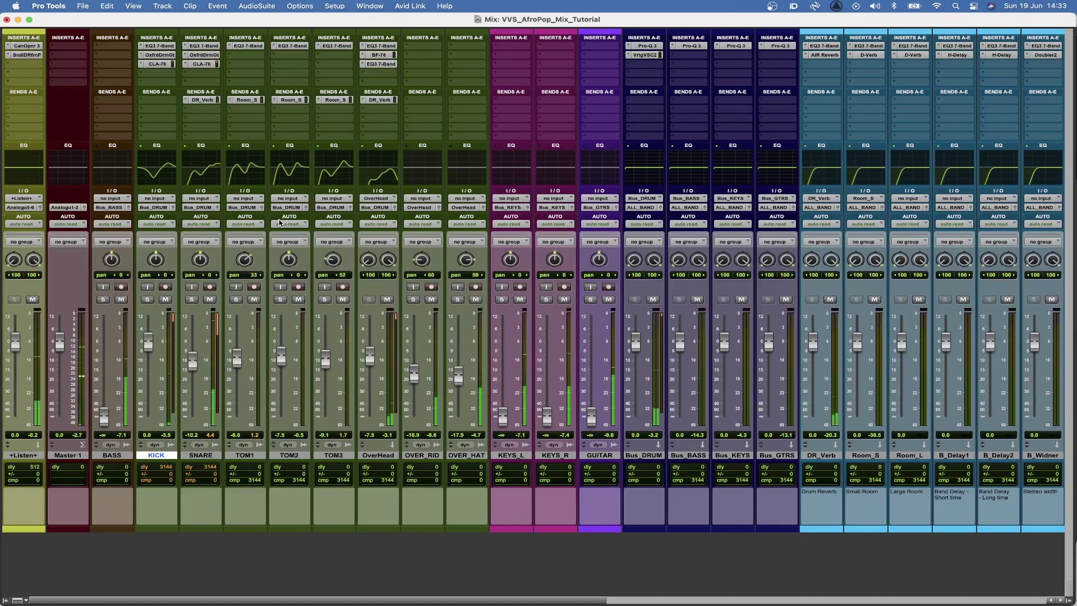